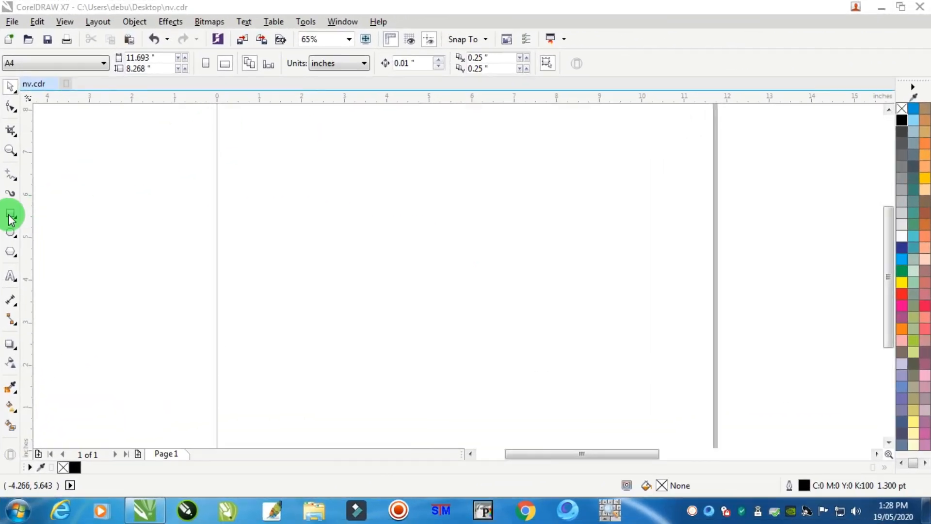
# Step: Draw a rectangle on the page, size it to 8.7 by 3.75 inches, and nudge it slightly up and right
pyautogui.click(78, 227)
pyautogui.moveTo(232, 175); pyautogui.dragTo(694, 399)
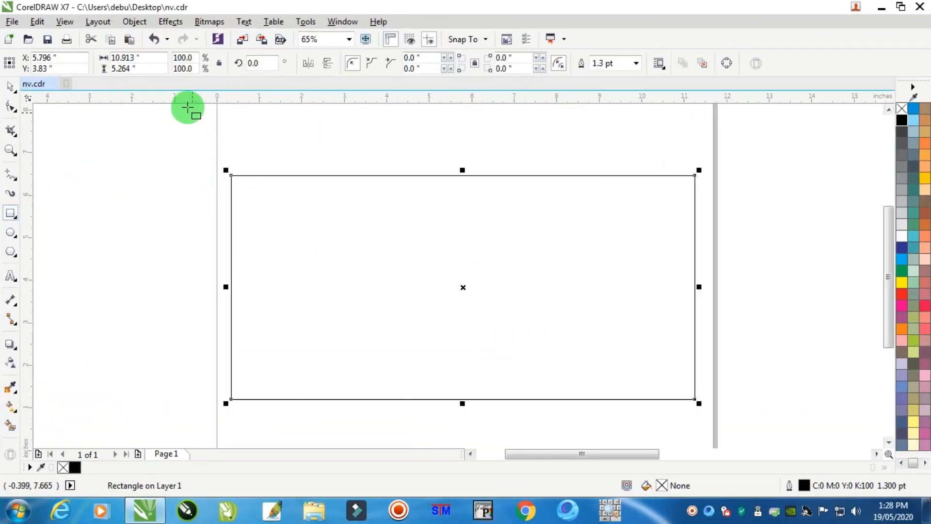
pyautogui.click(146, 57)
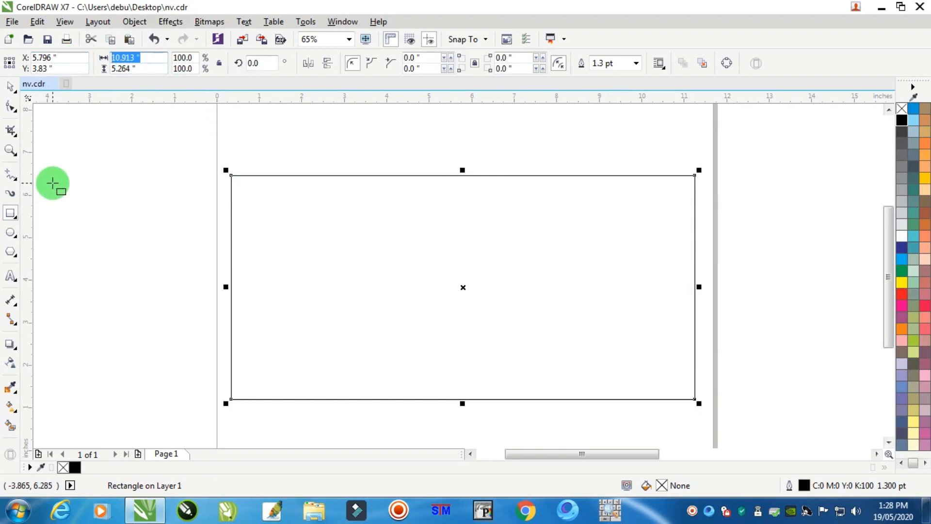
pyautogui.write('3.7')
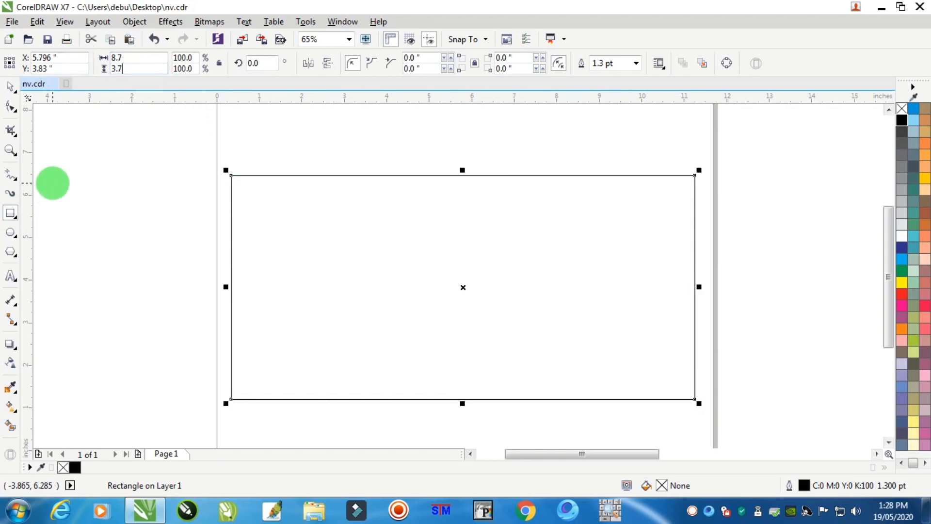
pyautogui.write('5')
pyautogui.press('Return')
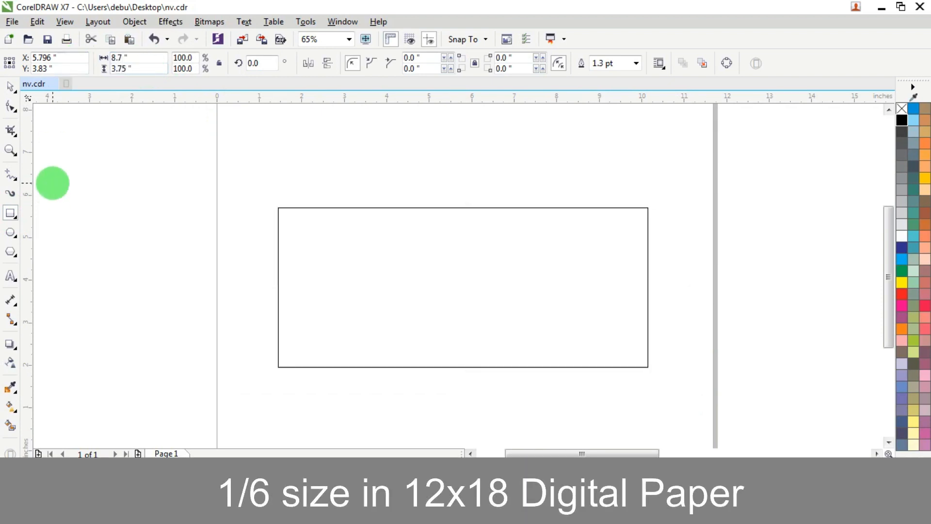
pyautogui.click(10, 87)
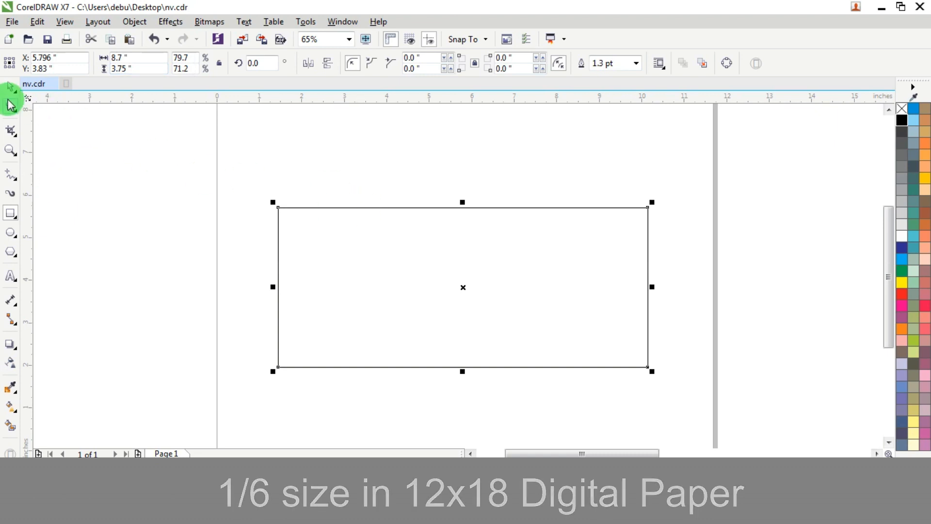
pyautogui.moveTo(453, 268); pyautogui.dragTo(458, 261)
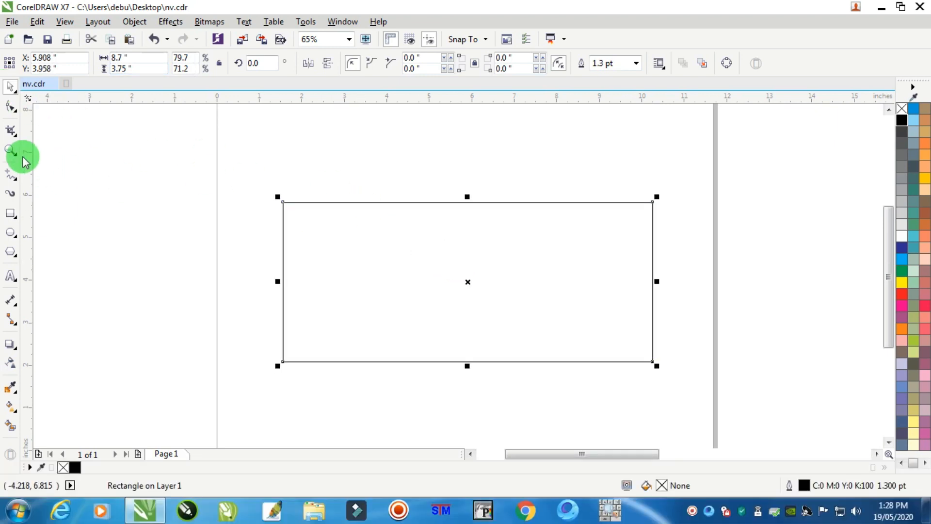
# Step: Duplicate the rectangle in place and shrink the copy from its top edge to a bottom strip about 1.12 inches high
pyautogui.click(10, 150)
pyautogui.moveTo(227, 178); pyautogui.dragTo(685, 392)
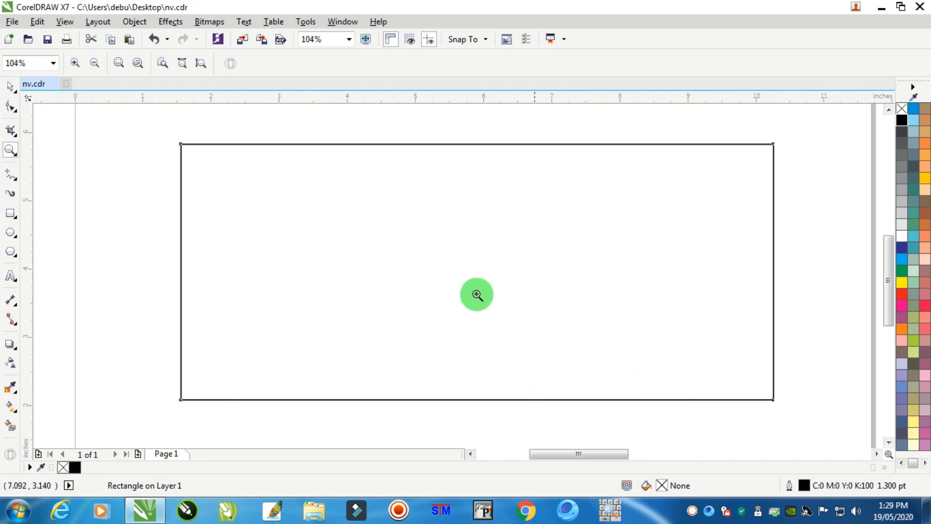
pyautogui.click(11, 88)
pyautogui.click(429, 202)
pyautogui.rightClick(429, 202)
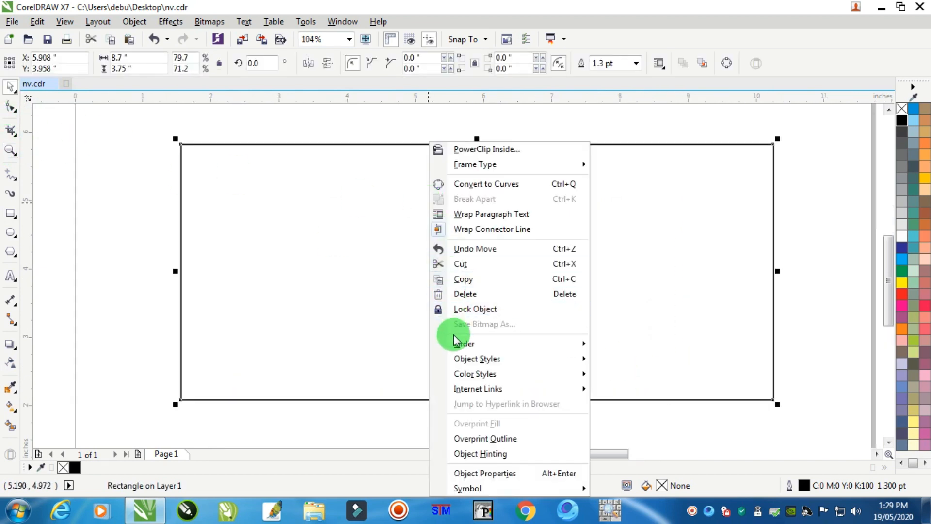
pyautogui.click(469, 285)
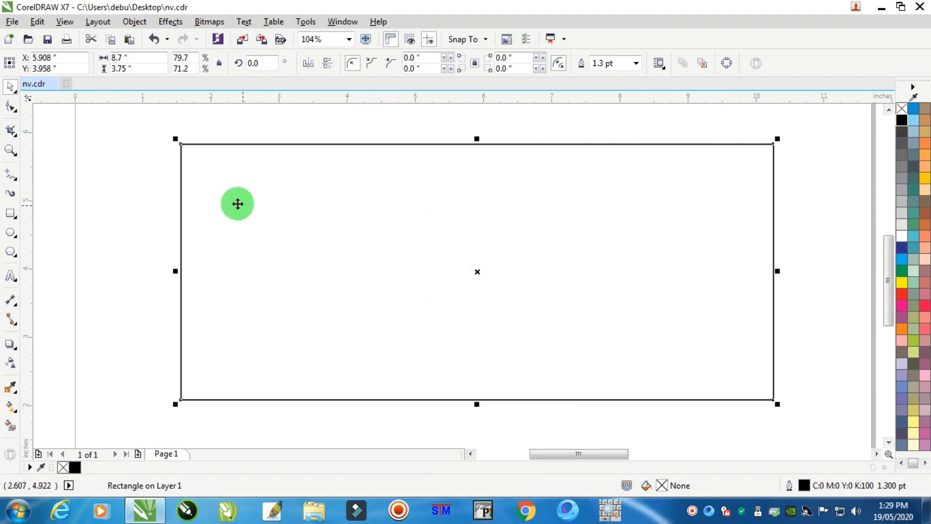
pyautogui.rightClick(140, 180)
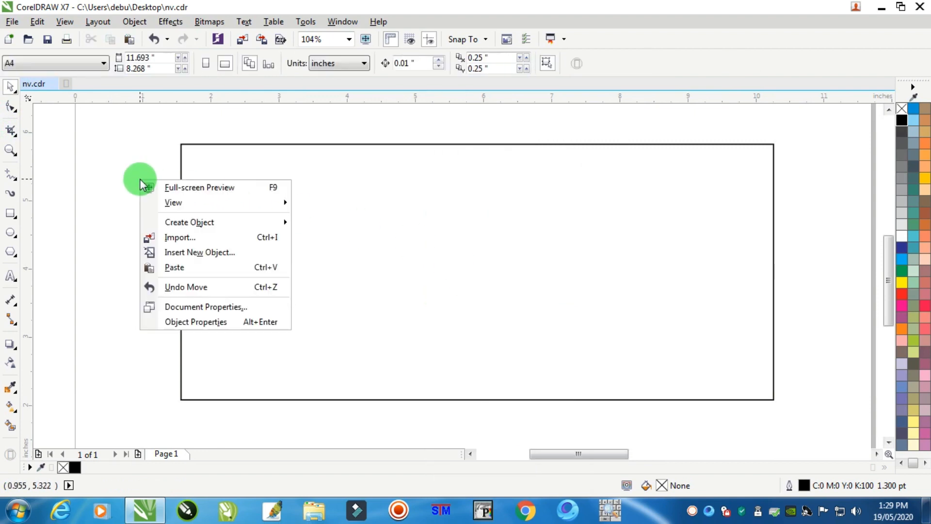
pyautogui.click(181, 266)
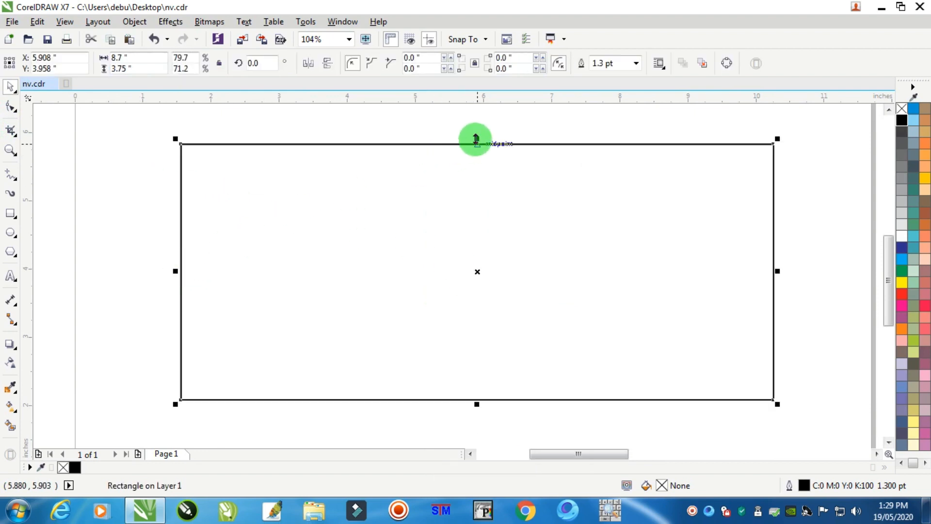
pyautogui.moveTo(478, 138); pyautogui.dragTo(488, 320)
# Step: Convert the bottom strip to curves and bend its top edge downward into a shallow curve
pyautogui.rightClick(492, 324)
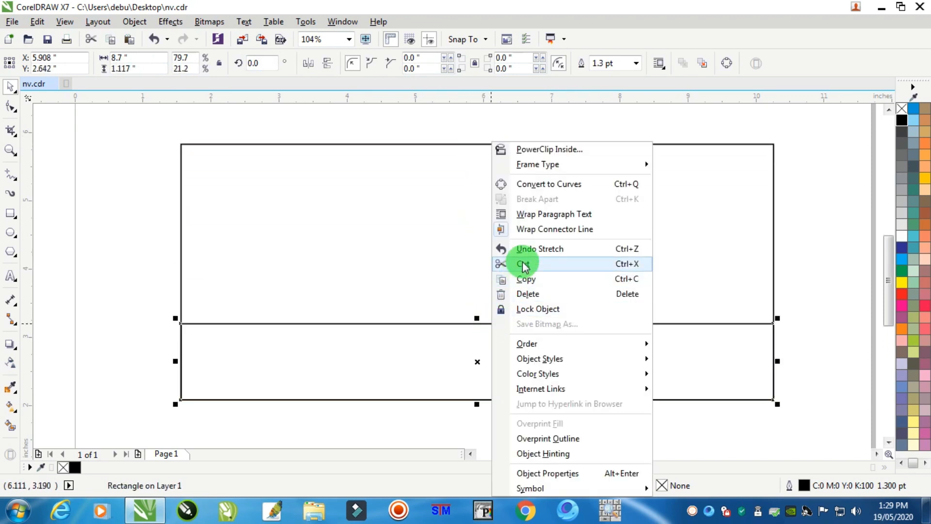
pyautogui.click(550, 187)
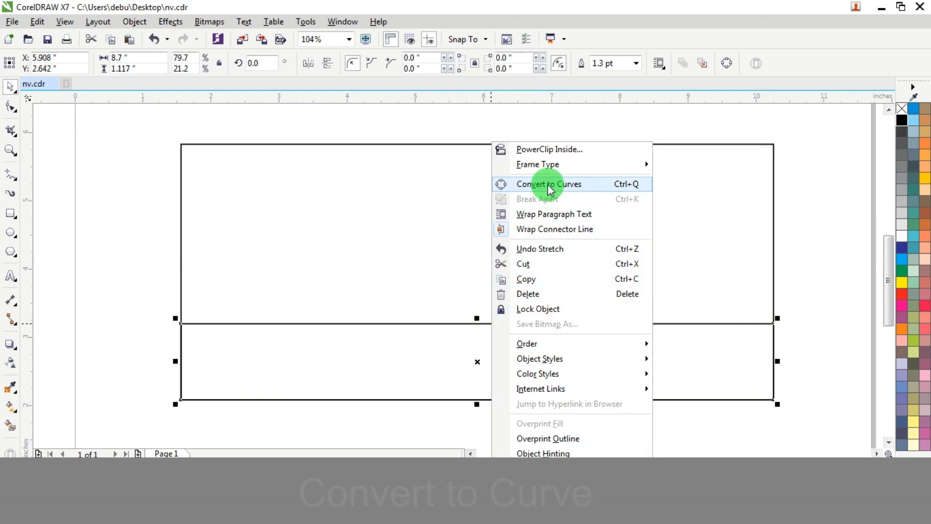
pyautogui.click(11, 107)
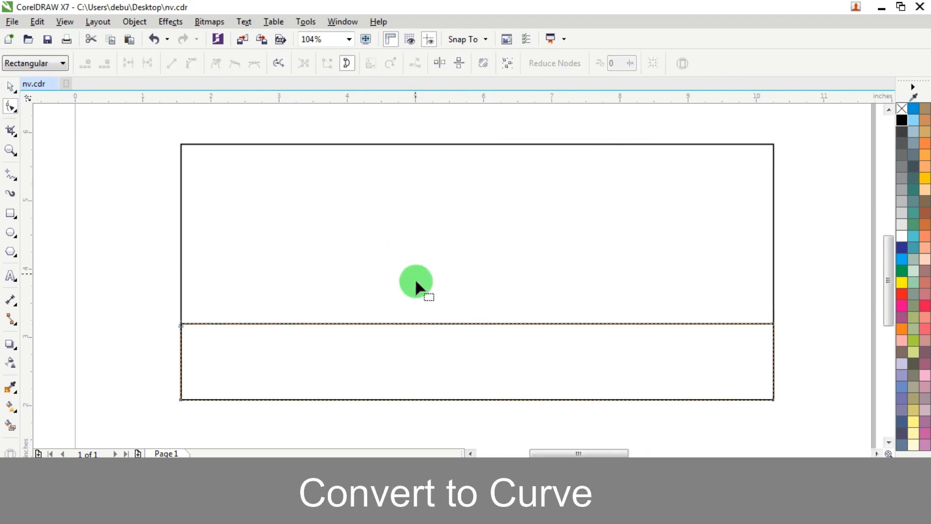
pyautogui.click(468, 322)
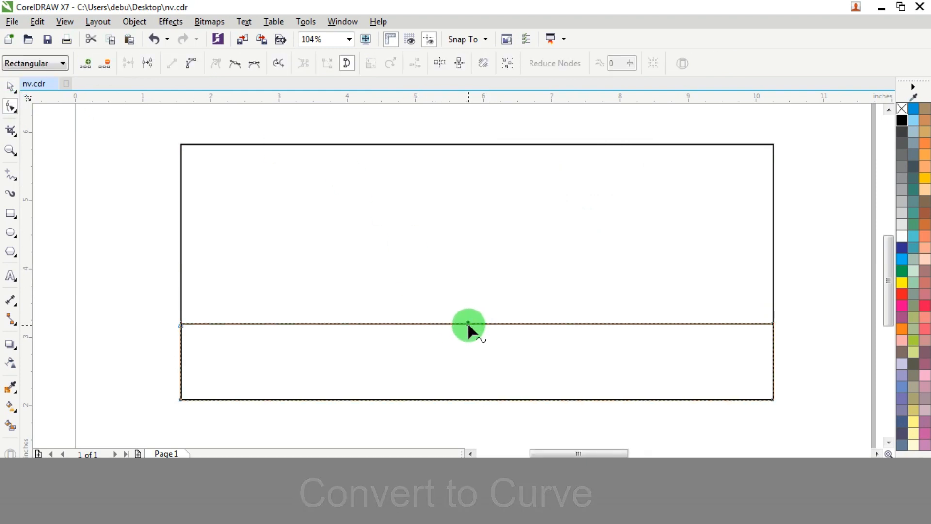
pyautogui.click(191, 64)
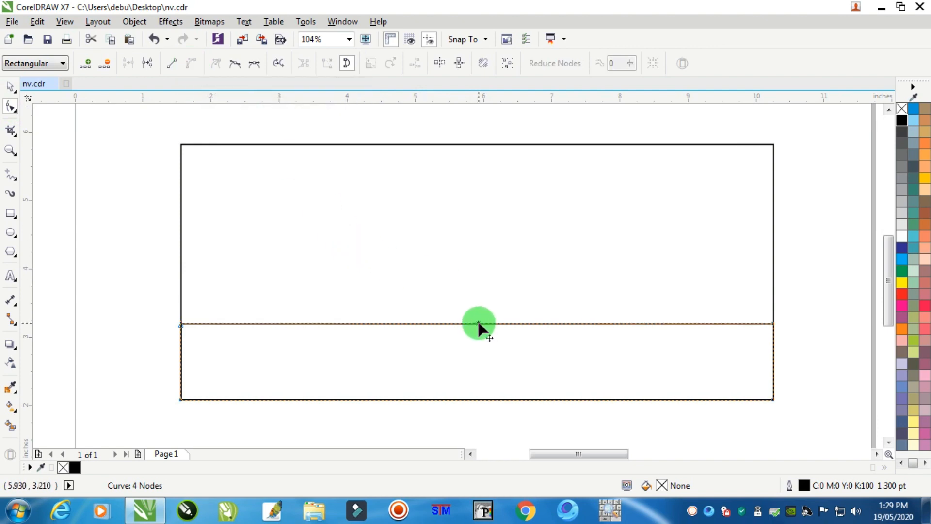
pyautogui.moveTo(478, 325); pyautogui.dragTo(478, 361)
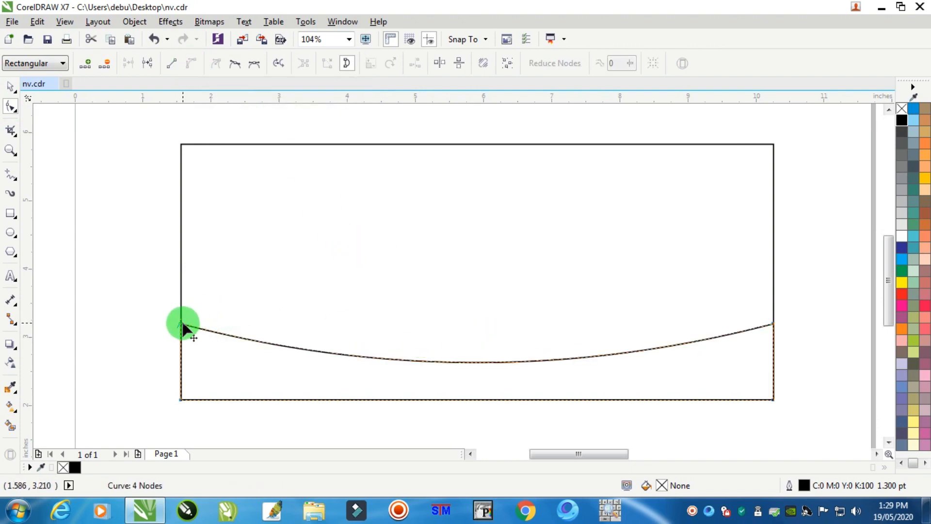
# Step: Raise the curved edge's left end node high and its right end node slightly, and pull both handles down to deepen the curve
pyautogui.moveTo(182, 324); pyautogui.dragTo(181, 198)
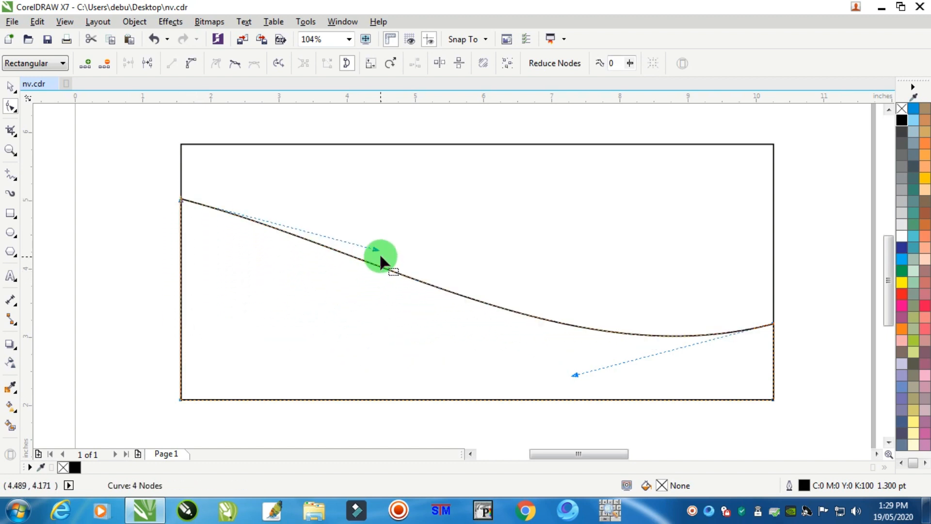
pyautogui.moveTo(374, 249); pyautogui.dragTo(303, 425)
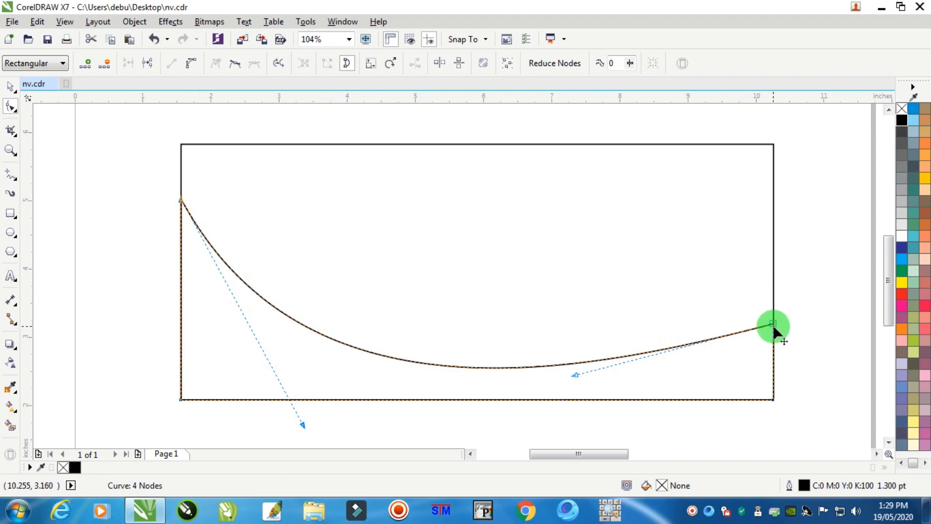
pyautogui.moveTo(774, 328); pyautogui.dragTo(775, 311)
pyautogui.moveTo(577, 358); pyautogui.dragTo(586, 386)
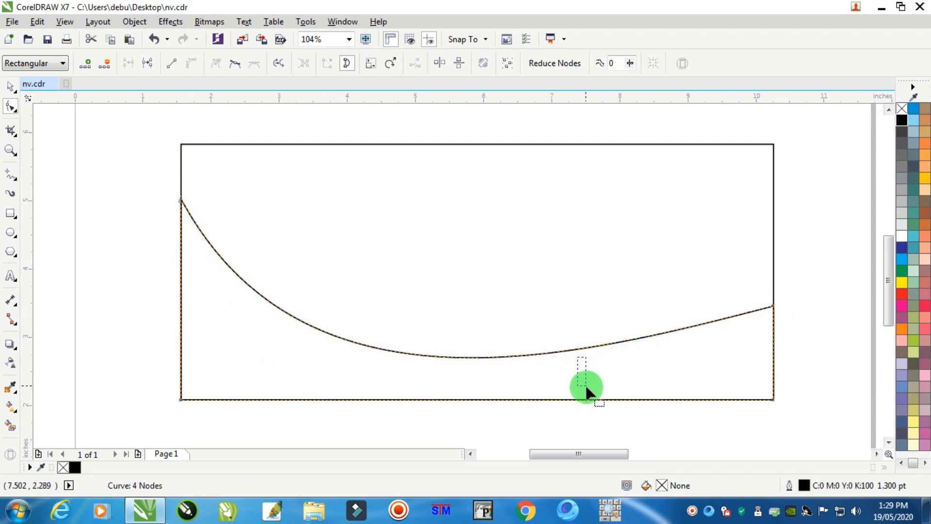
pyautogui.moveTo(881, 279); pyautogui.dragTo(759, 329)
pyautogui.moveTo(575, 358); pyautogui.dragTo(606, 386)
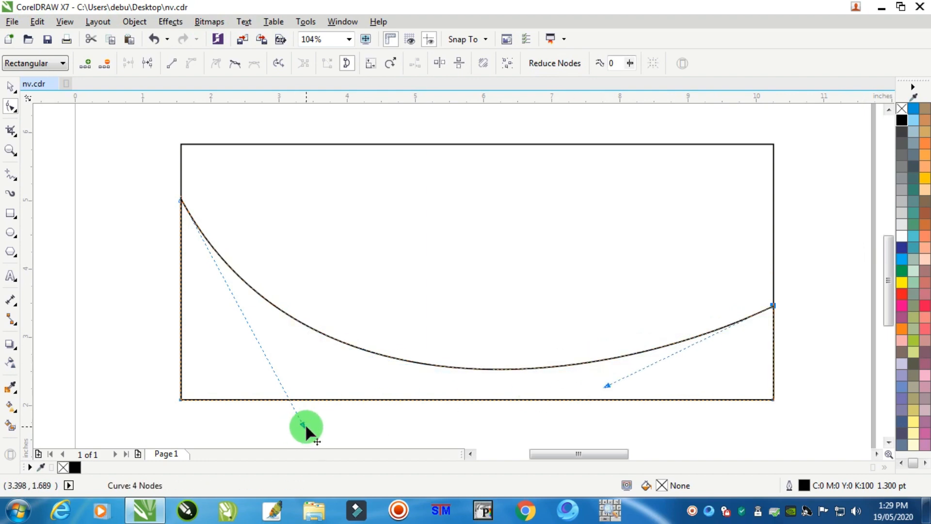
# Step: Refine the curve into a rounder bowl by raising the right end node a little more and extending both handles downward
pyautogui.moveTo(304, 426); pyautogui.dragTo(279, 437)
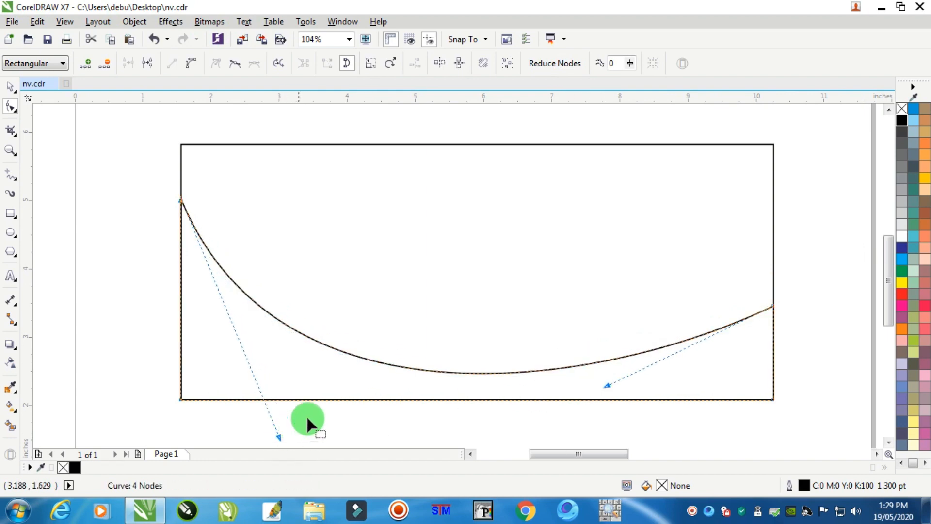
pyautogui.moveTo(608, 387); pyautogui.dragTo(610, 392)
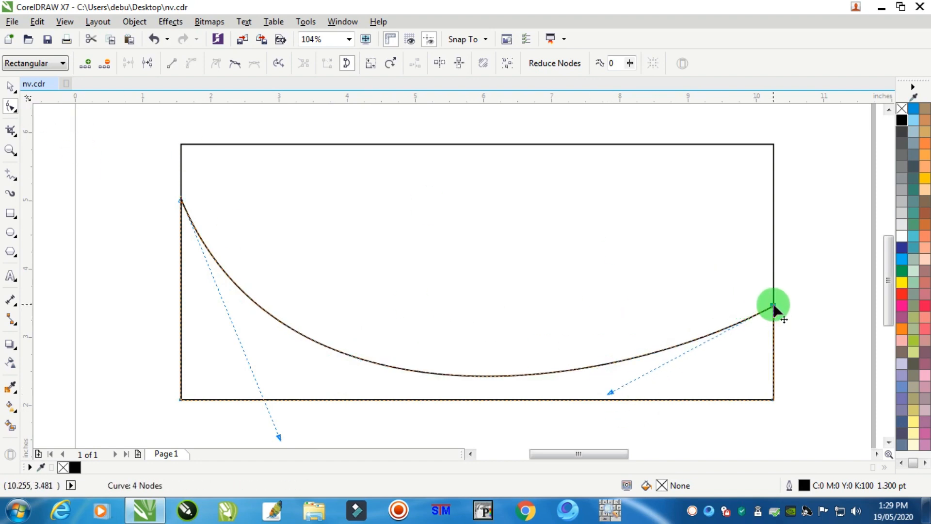
pyautogui.moveTo(774, 306); pyautogui.dragTo(774, 291)
pyautogui.moveTo(609, 378); pyautogui.dragTo(624, 413)
pyautogui.moveTo(280, 436); pyautogui.dragTo(262, 440)
# Step: Fill the curved shape with red (C0 M100 Y100 K0) and remove its outline
pyautogui.click(8, 88)
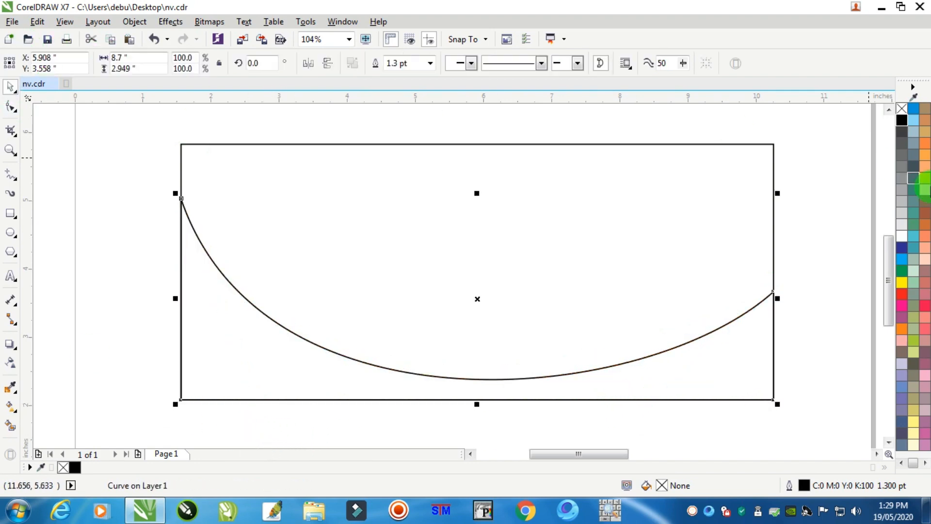
pyautogui.click(904, 292)
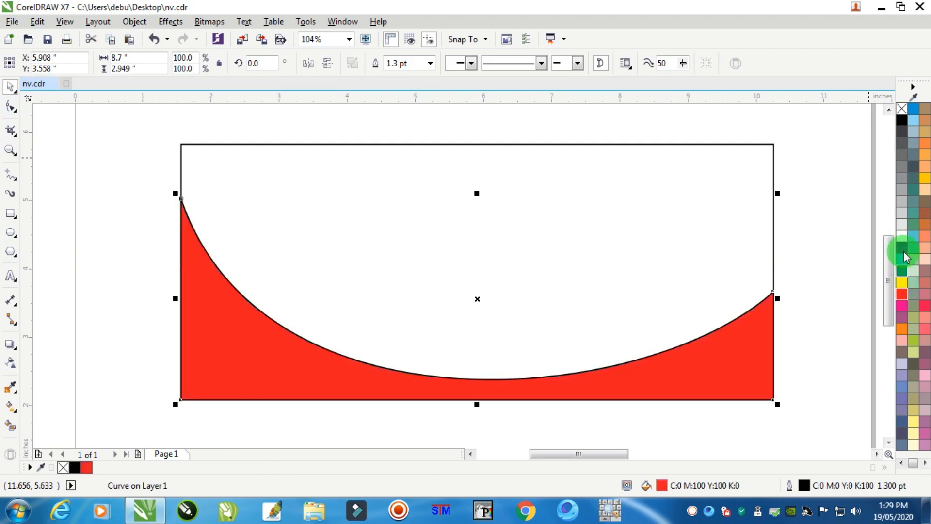
pyautogui.rightClick(902, 109)
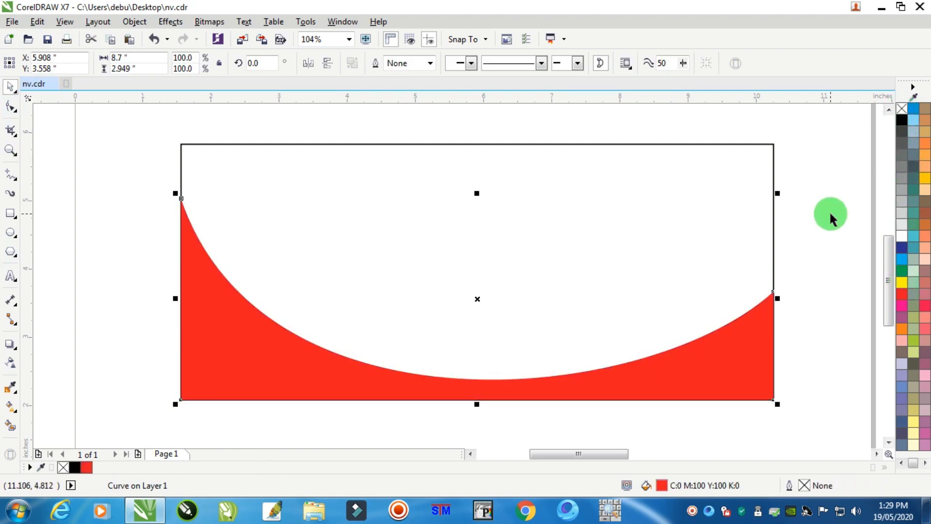
# Step: Duplicate the red curved shape in place and stretch the copy upward to about 3.22 inches high
pyautogui.click(207, 251)
pyautogui.moveTo(148, 186); pyautogui.dragTo(815, 410)
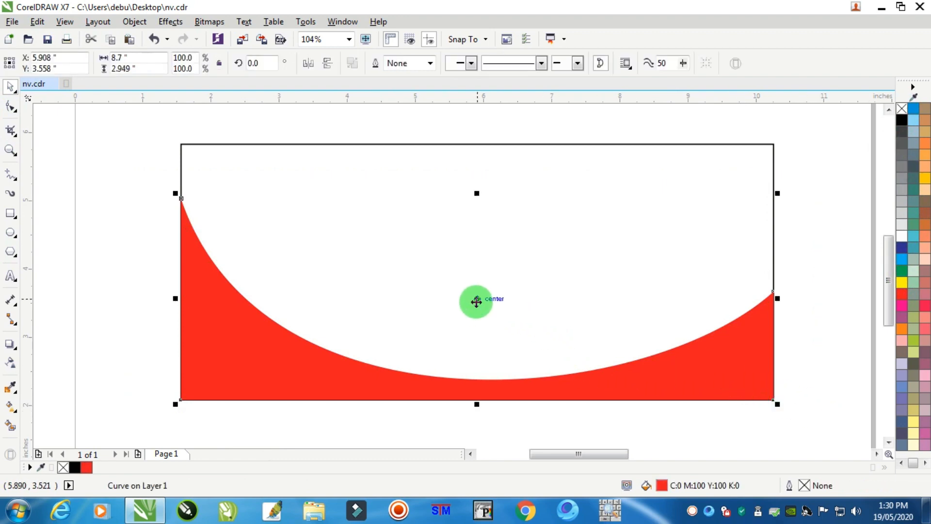
pyautogui.rightClick(476, 301)
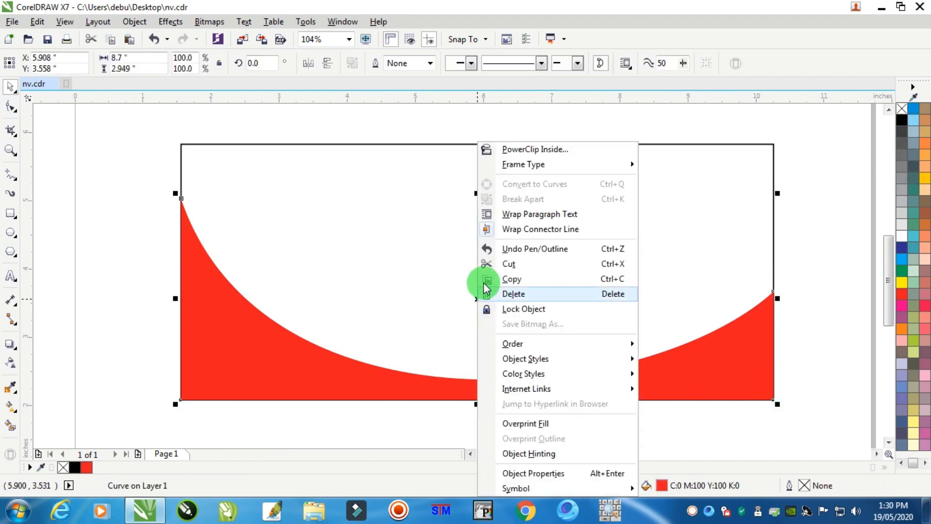
pyautogui.click(516, 280)
pyautogui.click(805, 143)
pyautogui.rightClick(805, 143)
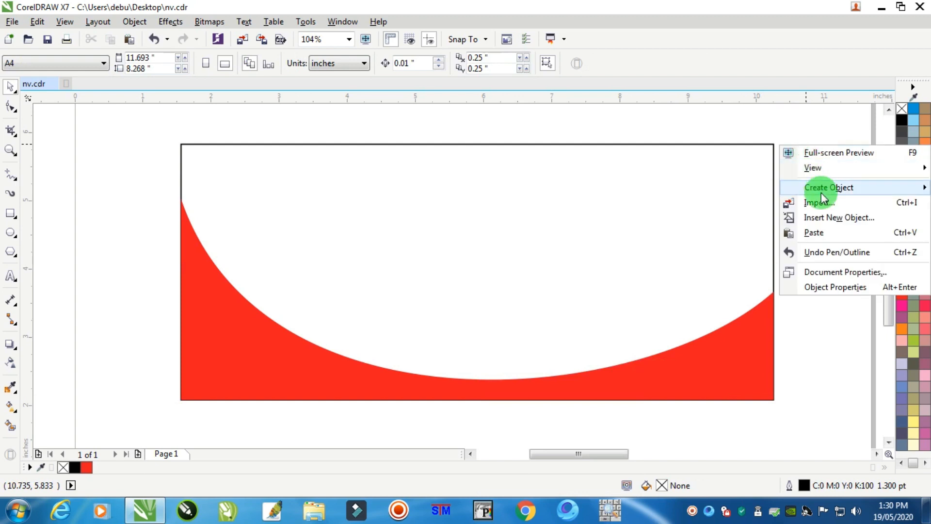
pyautogui.click(820, 235)
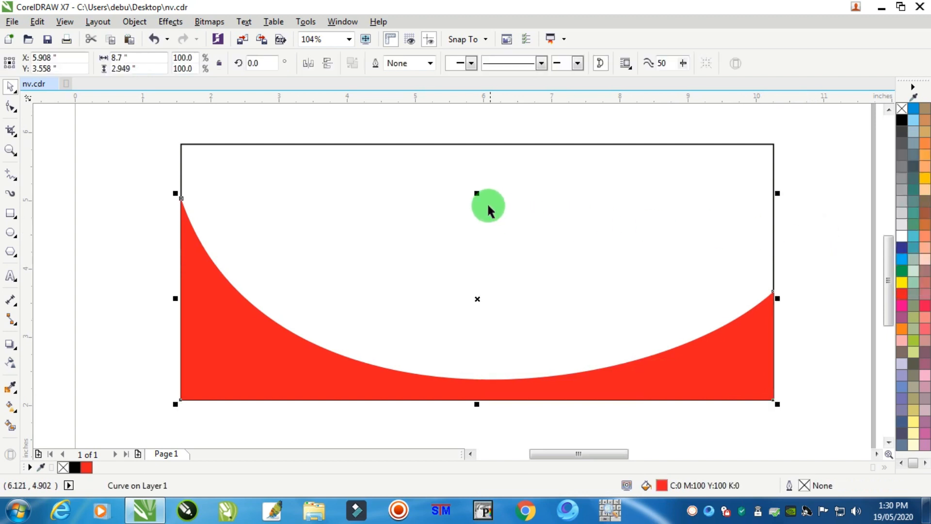
pyautogui.moveTo(478, 195); pyautogui.dragTo(487, 183)
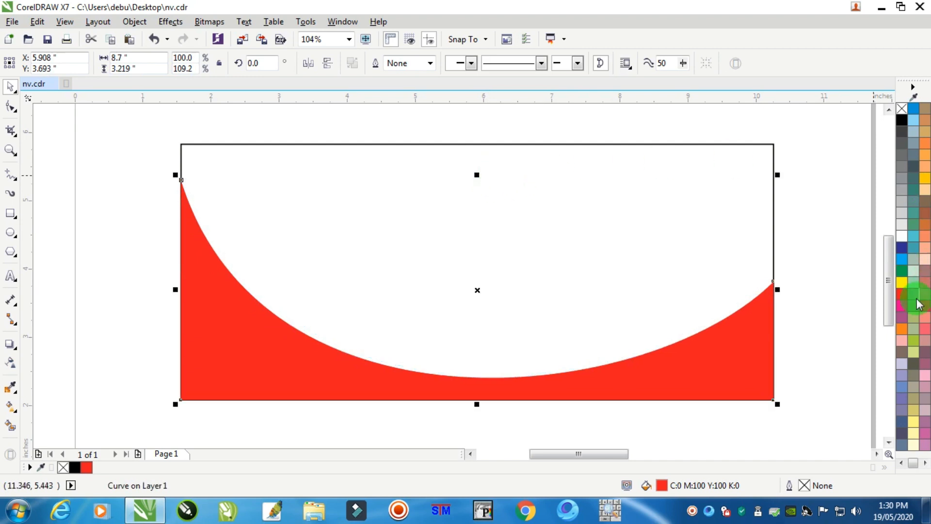
# Step: Fill the taller copy with light yellow (C0 M0 Y60 K0) and send it to the back of the page
pyautogui.click(913, 423)
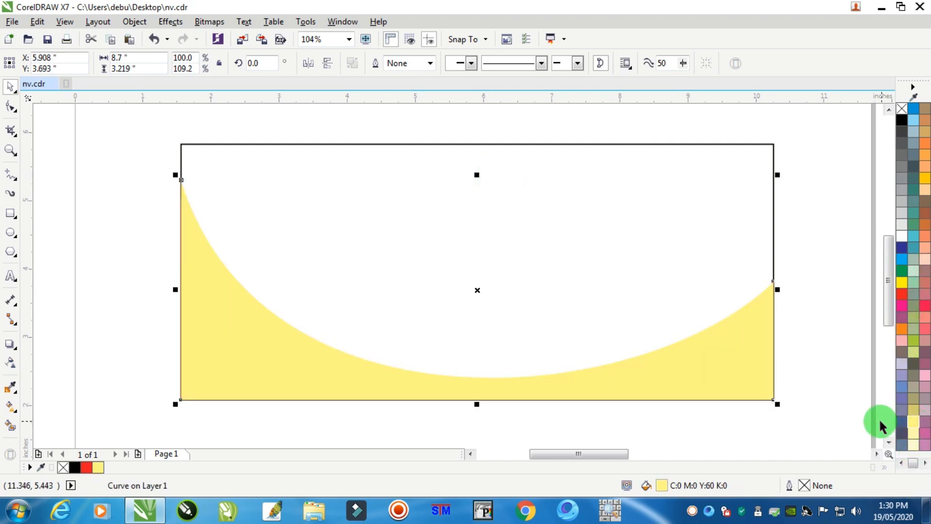
pyautogui.rightClick(684, 359)
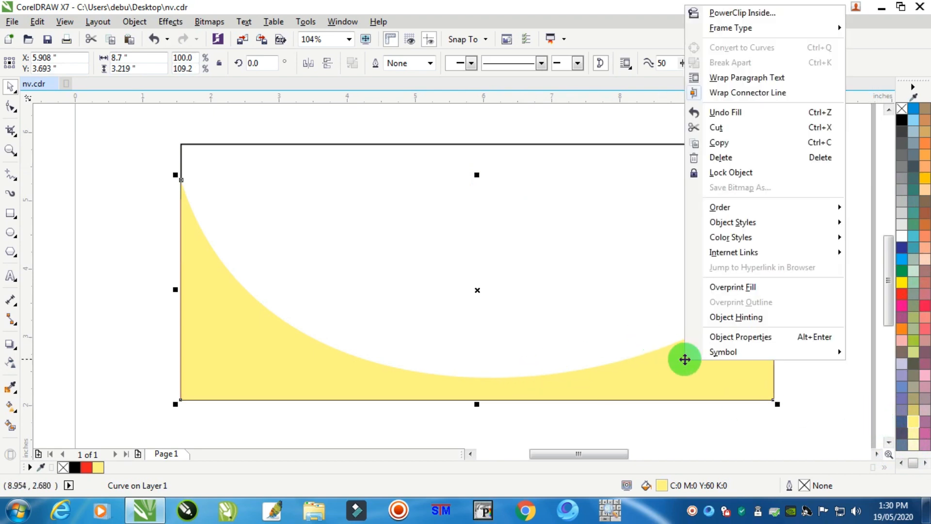
pyautogui.moveTo(723, 207)
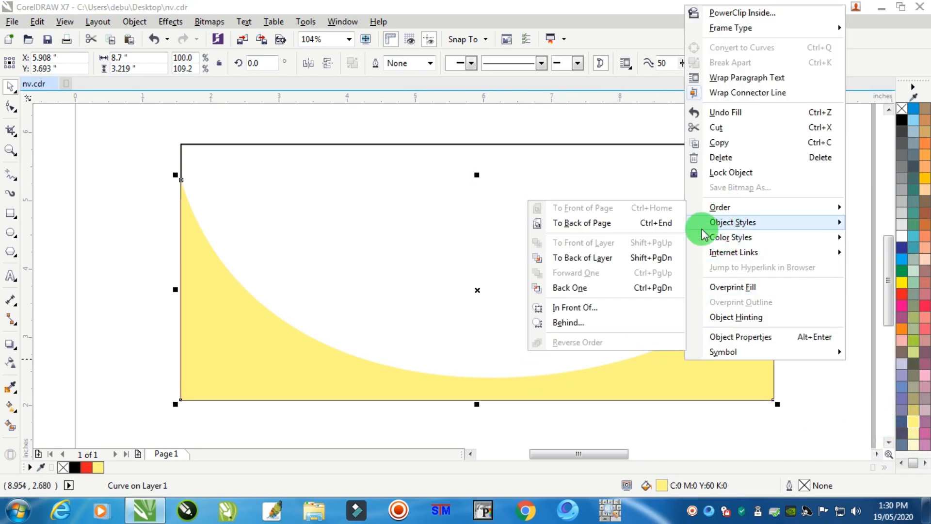
pyautogui.click(574, 223)
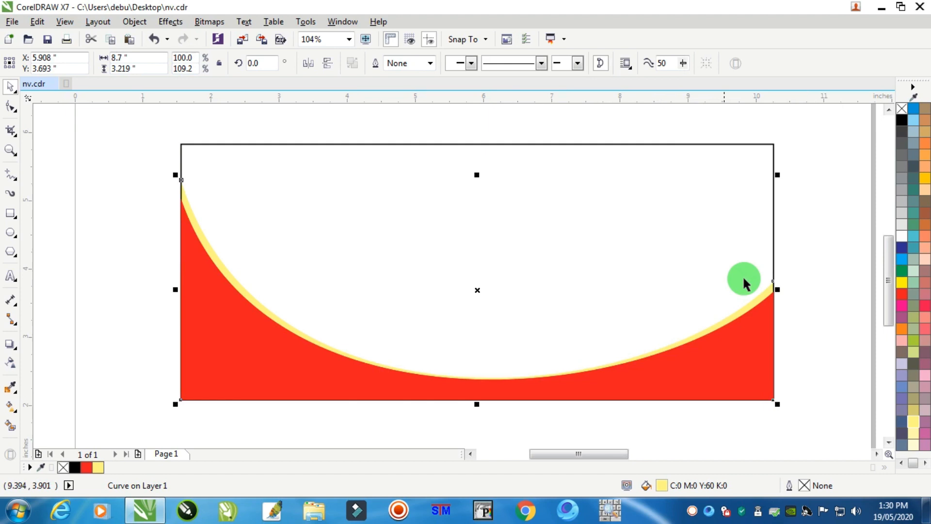
# Step: Fill the 8.7 by 3.75 inch rectangle with golden yellow (C0 M20 Y100 K0) and remove its outline
pyautogui.click(806, 243)
pyautogui.click(765, 297)
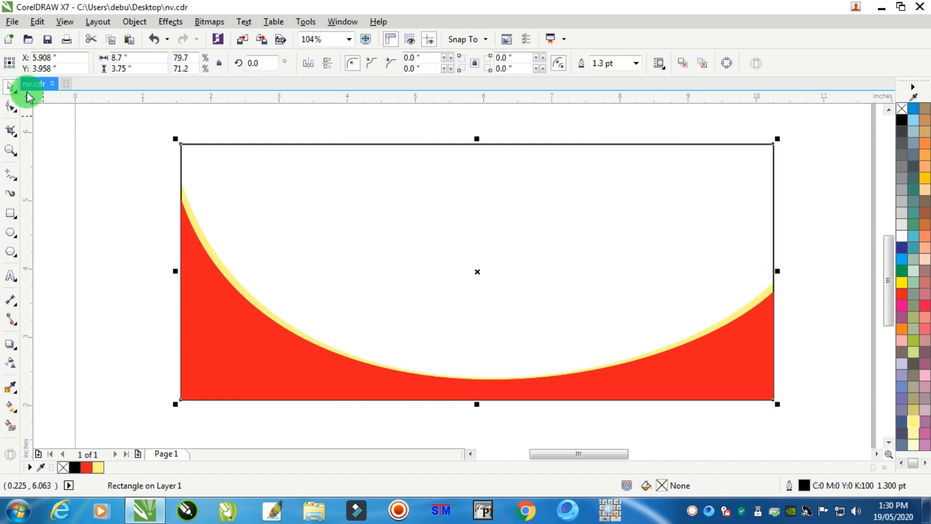
pyautogui.click(12, 107)
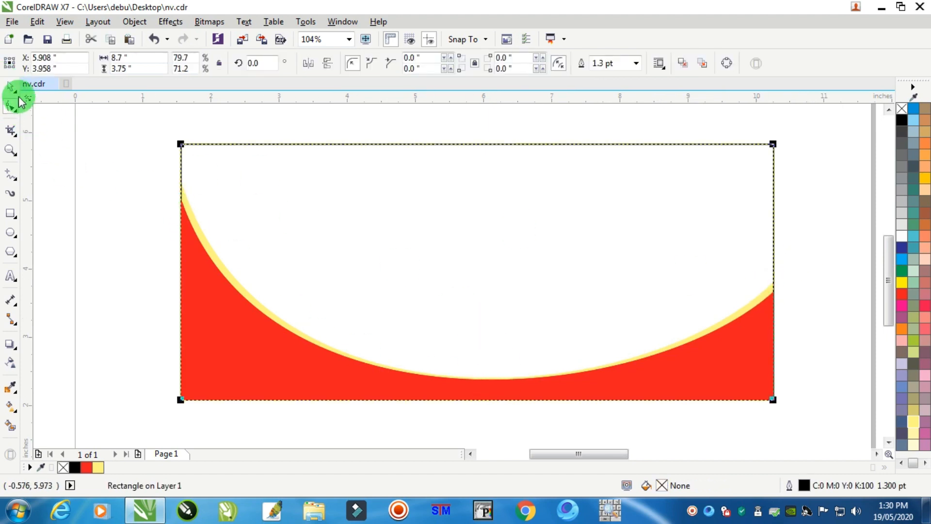
pyautogui.click(10, 88)
pyautogui.click(281, 164)
pyautogui.click(275, 145)
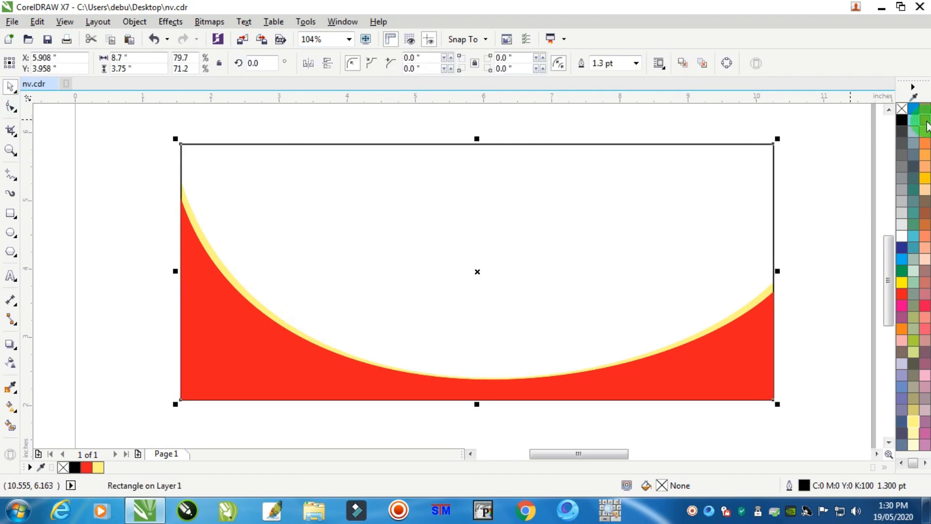
pyautogui.click(925, 181)
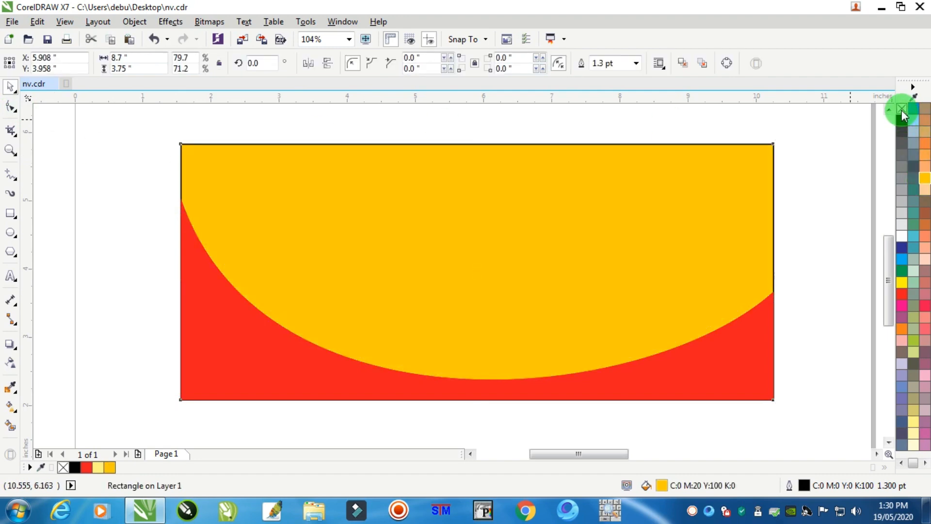
pyautogui.rightClick(903, 115)
pyautogui.click(823, 160)
# Step: Send the golden yellow rectangle to the back of the page
pyautogui.click(461, 175)
pyautogui.rightClick(462, 175)
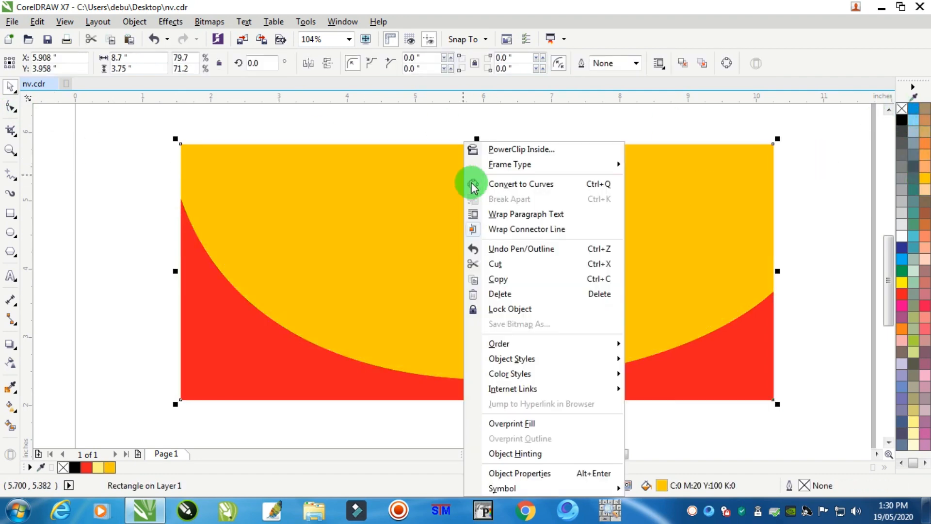
pyautogui.moveTo(496, 343)
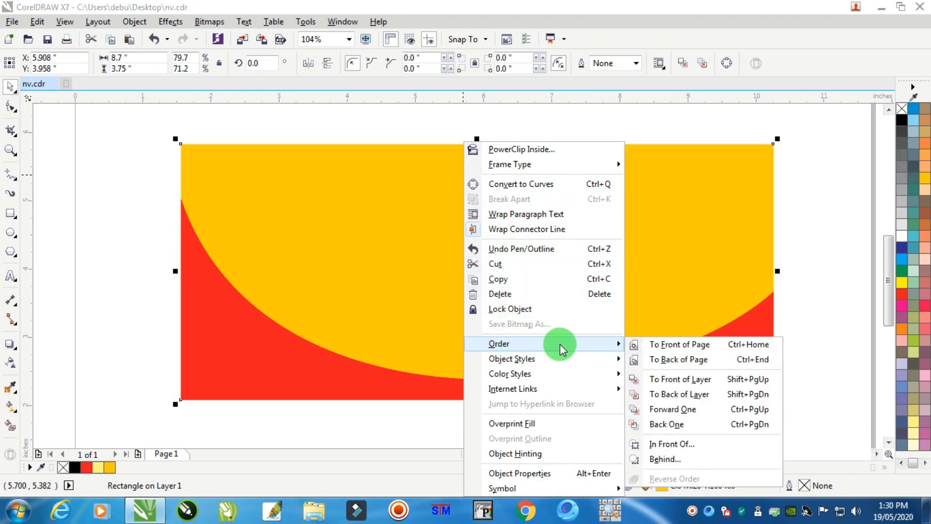
pyautogui.click(679, 359)
pyautogui.click(805, 246)
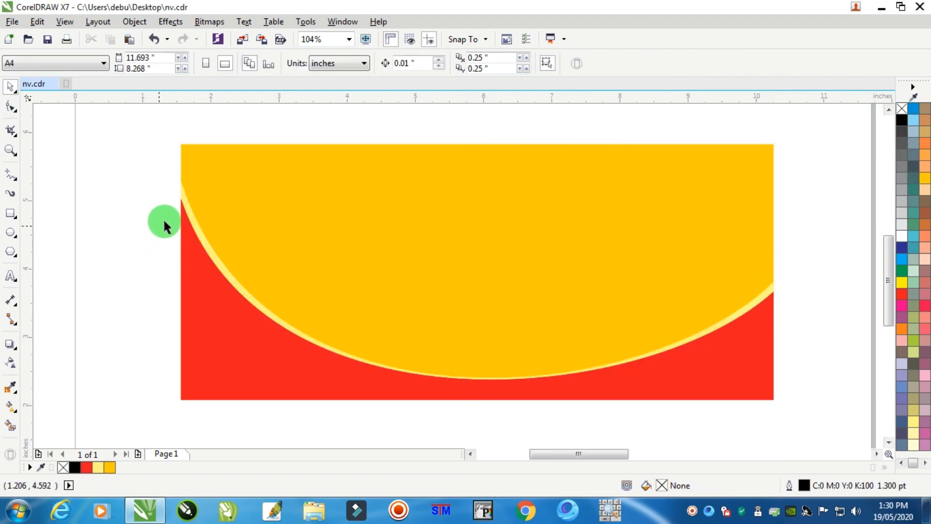
# Step: Widen the light yellow band by raising its curve's middle about 0.09 inch and moving its right end node up a little
pyautogui.click(187, 202)
pyautogui.click(11, 105)
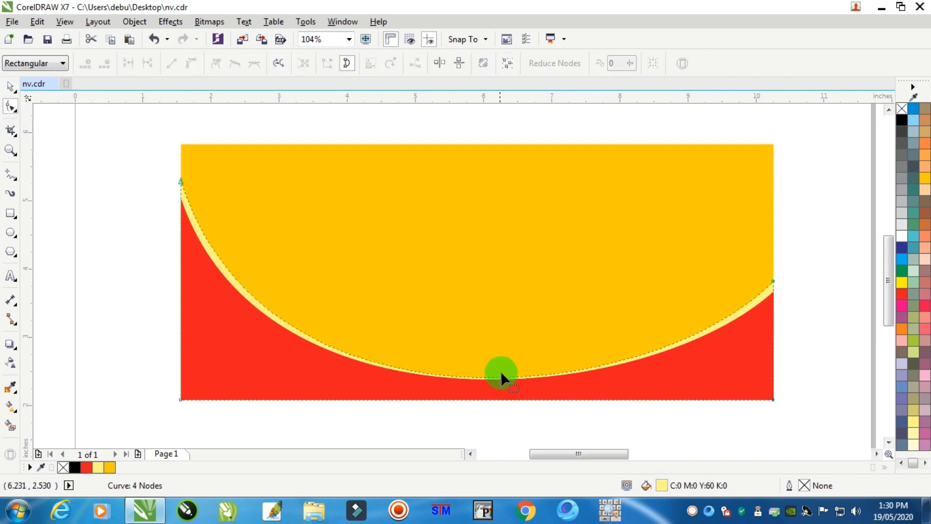
pyautogui.scroll(4, 500, 372)
pyautogui.click(497, 357)
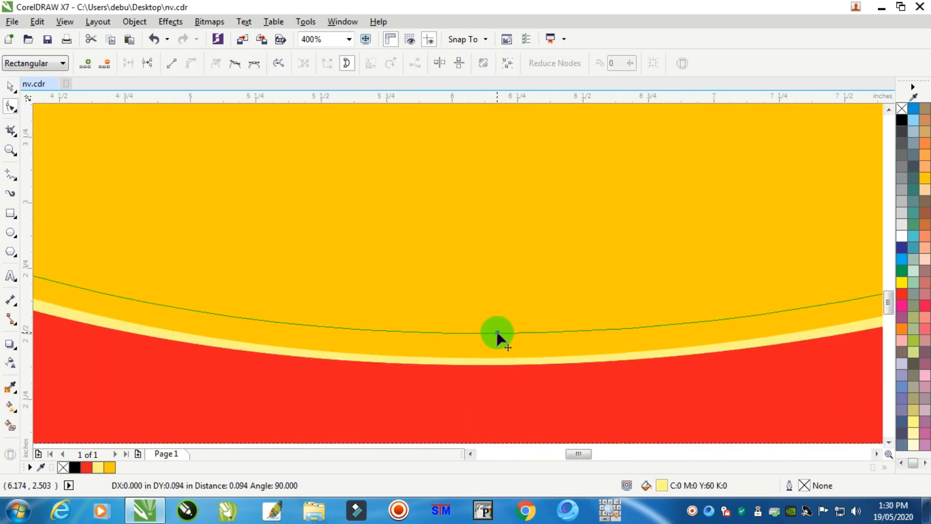
pyautogui.scroll(-4, 497, 356)
pyautogui.scroll(2, 776, 252)
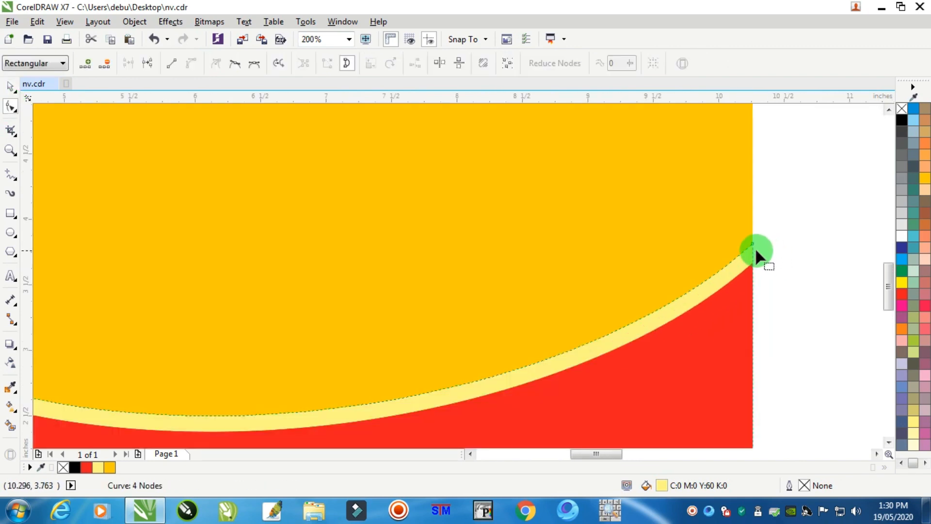
pyautogui.moveTo(752, 244); pyautogui.dragTo(753, 221)
pyautogui.scroll(-2, 689, 299)
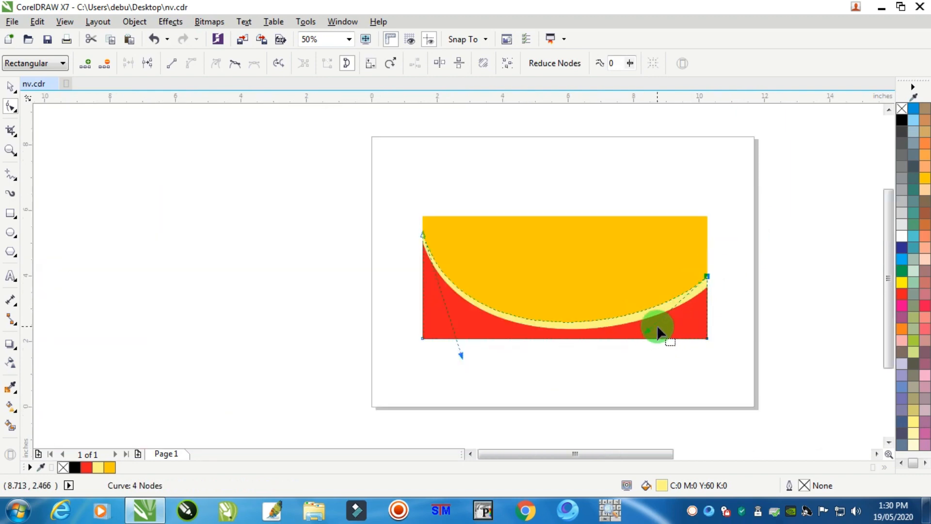
# Step: Smooth the light yellow curve's right half by adjusting the handle of its right end node, and deselect the shape
pyautogui.scroll(1, 658, 331)
pyautogui.moveTo(635, 340); pyautogui.dragTo(604, 353)
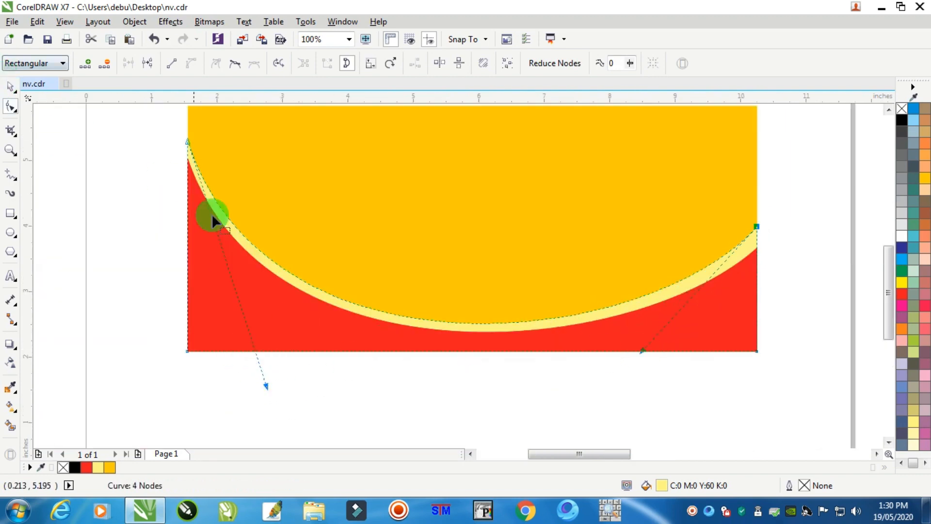
pyautogui.moveTo(642, 350); pyautogui.dragTo(651, 350)
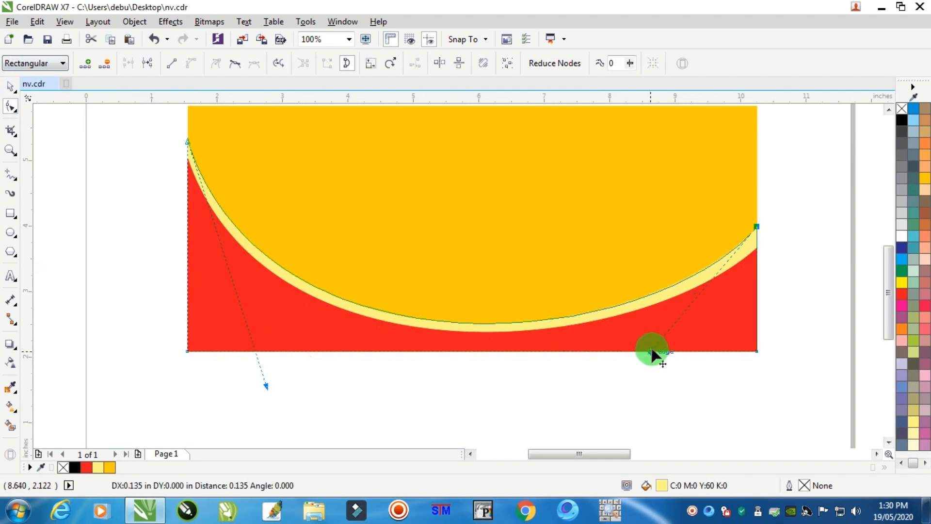
pyautogui.click(8, 92)
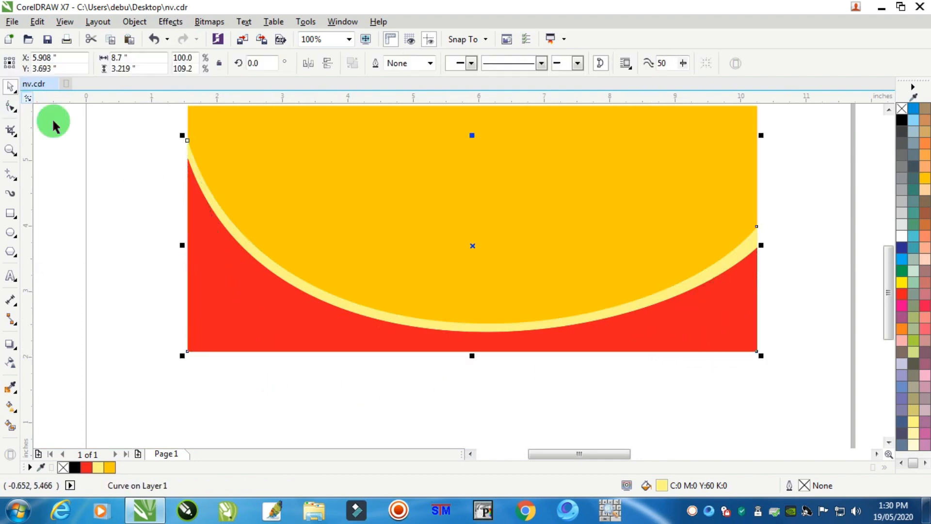
pyautogui.click(89, 173)
# Step: Insert the PCOrnaments flower character (Digit Eight) and place it about 0.32 inch wide in the rectangle's upper right area
pyautogui.scroll(2, 173, 130)
pyautogui.scroll(-3, 201, 143)
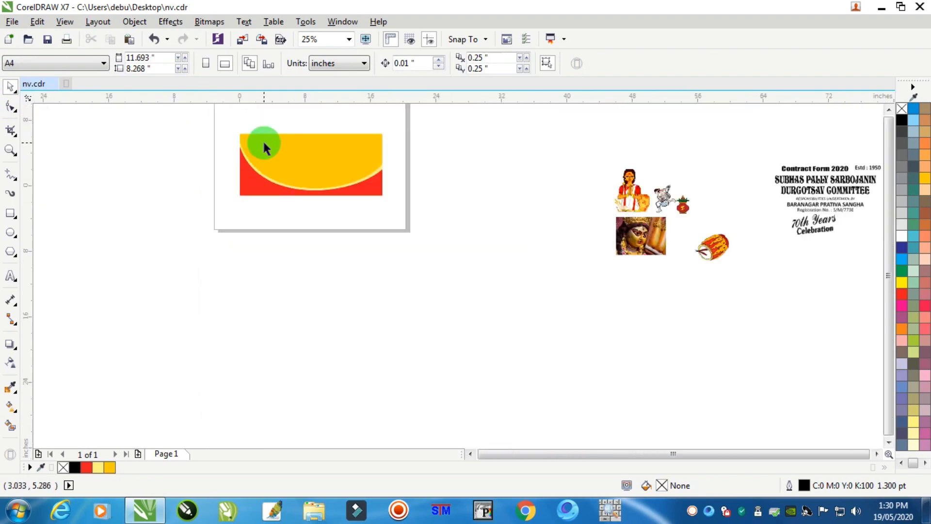
pyautogui.scroll(2, 291, 153)
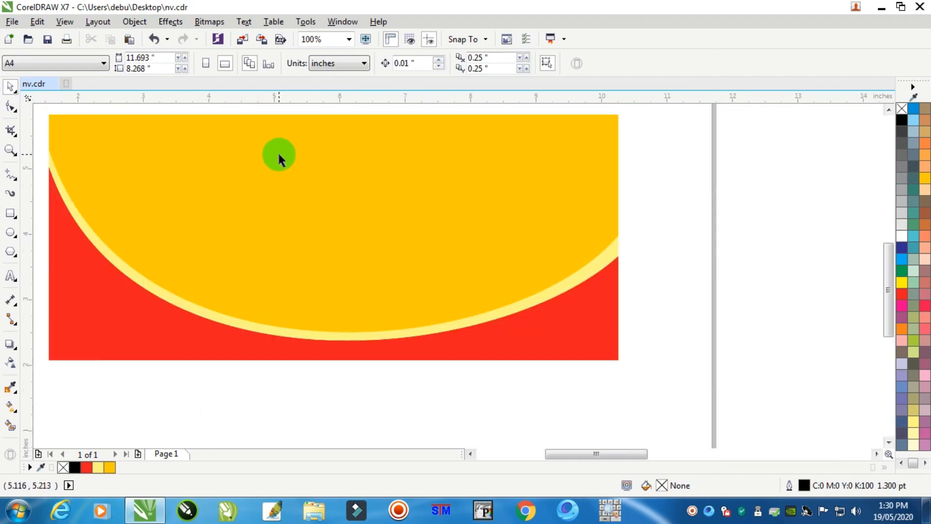
pyautogui.click(244, 22)
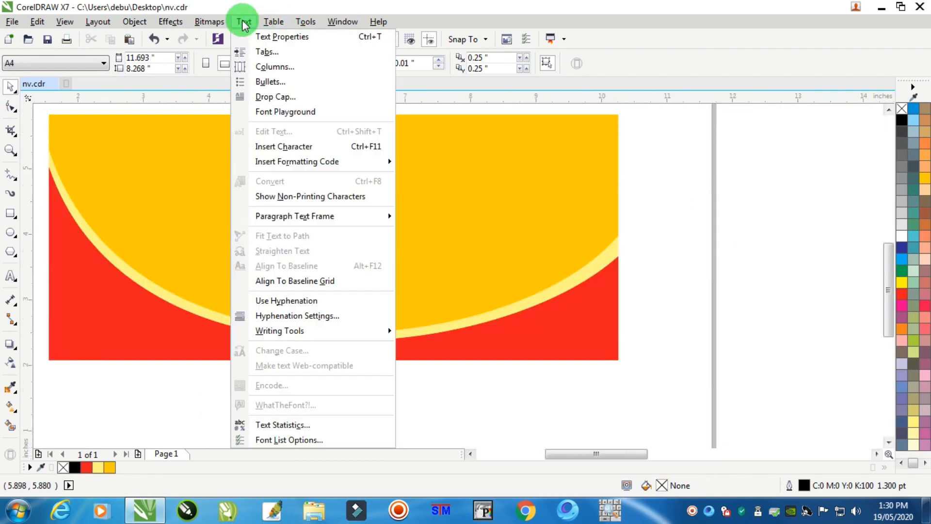
pyautogui.click(278, 147)
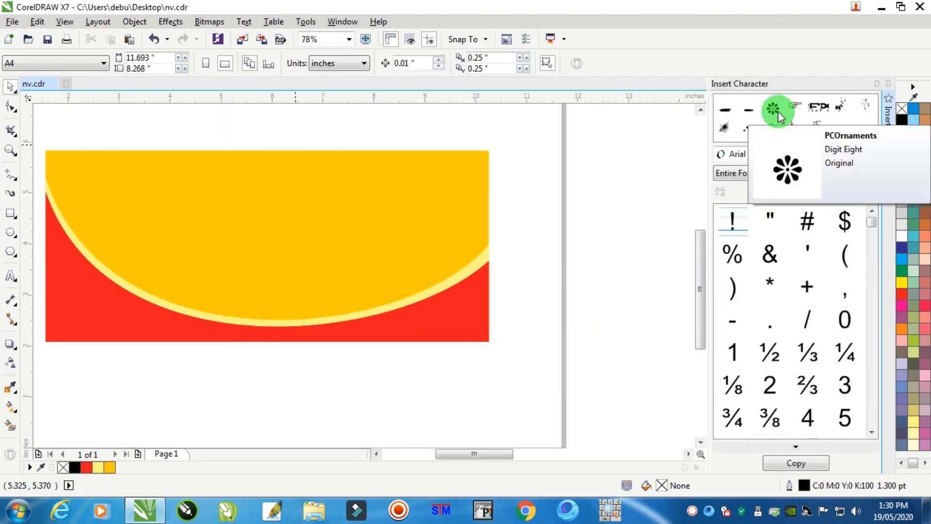
pyautogui.moveTo(769, 113); pyautogui.dragTo(631, 151)
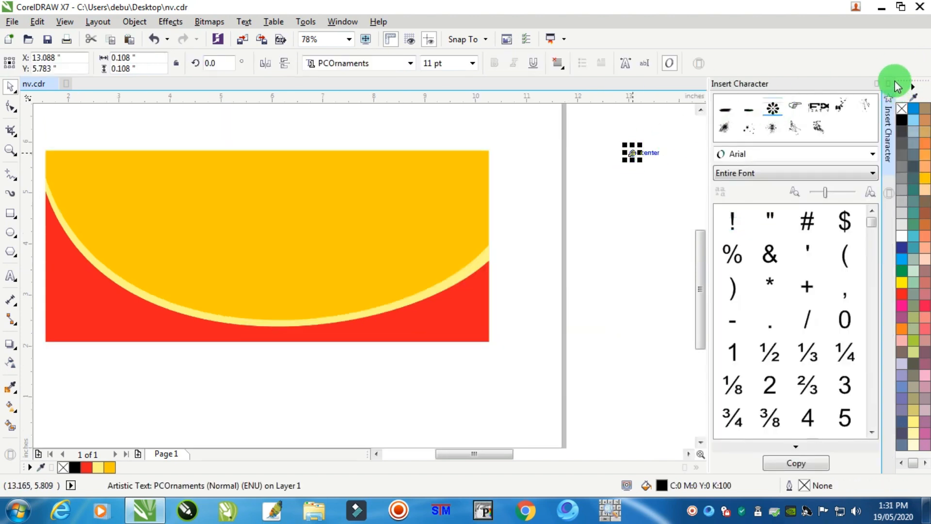
pyautogui.click(889, 83)
pyautogui.moveTo(796, 127); pyautogui.dragTo(545, 144)
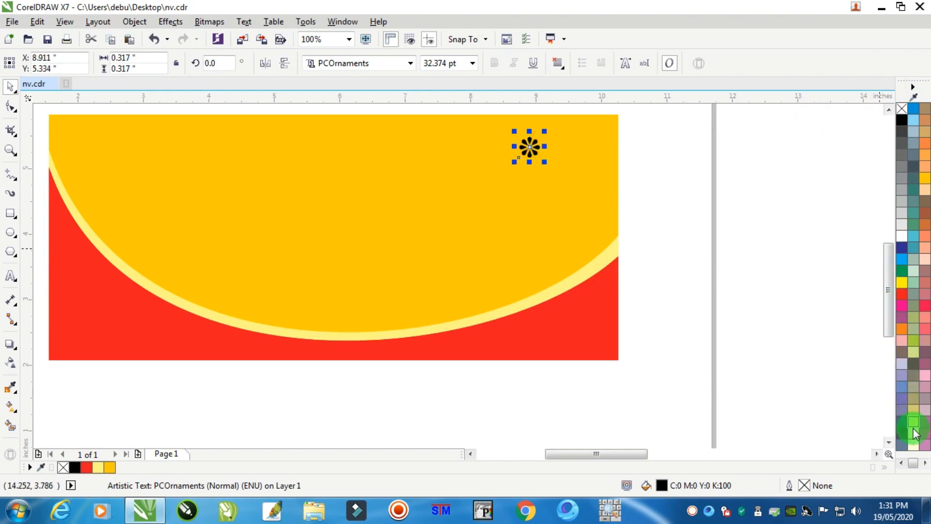
# Step: Try a pale cream fill (C0 M0 Y20 K0) on the flower ornament
pyautogui.click(915, 445)
pyautogui.scroll(-2, 603, 213)
pyautogui.scroll(2, 544, 185)
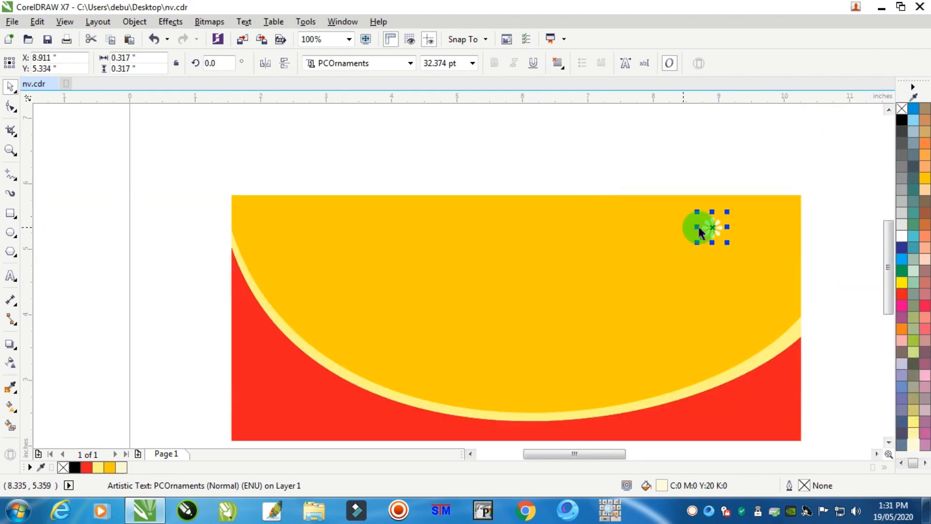
# Step: Move the flower ornament off the page, right of the layout, and fill it with blue (C100 M100 Y0 K0)
pyautogui.moveTo(710, 226); pyautogui.dragTo(627, 190)
pyautogui.scroll(-2, 293, 168)
pyautogui.scroll(1, 290, 172)
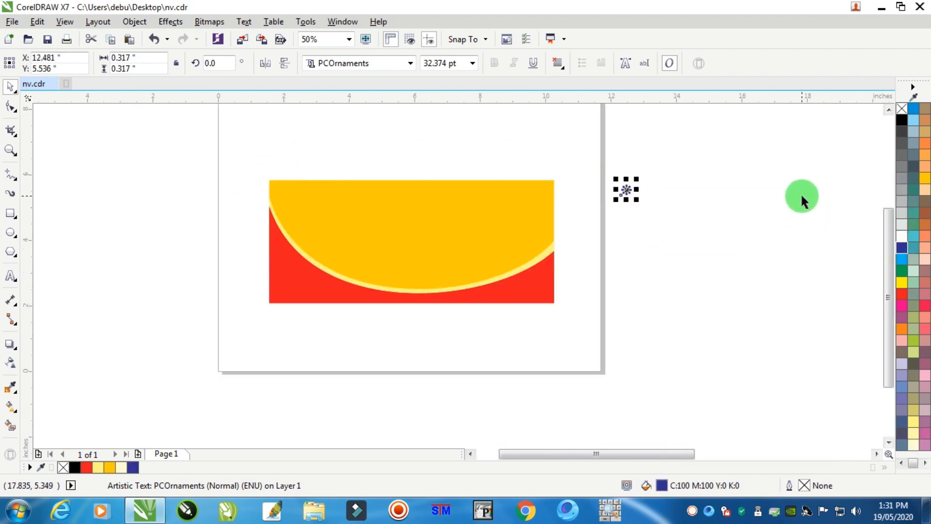
# Step: Copy the flower ornament about 0.66 inch to the right and repeat the duplication to build an evenly spaced row of 16
pyautogui.scroll(1, 801, 193)
pyautogui.moveTo(448, 184); pyautogui.dragTo(495, 184)
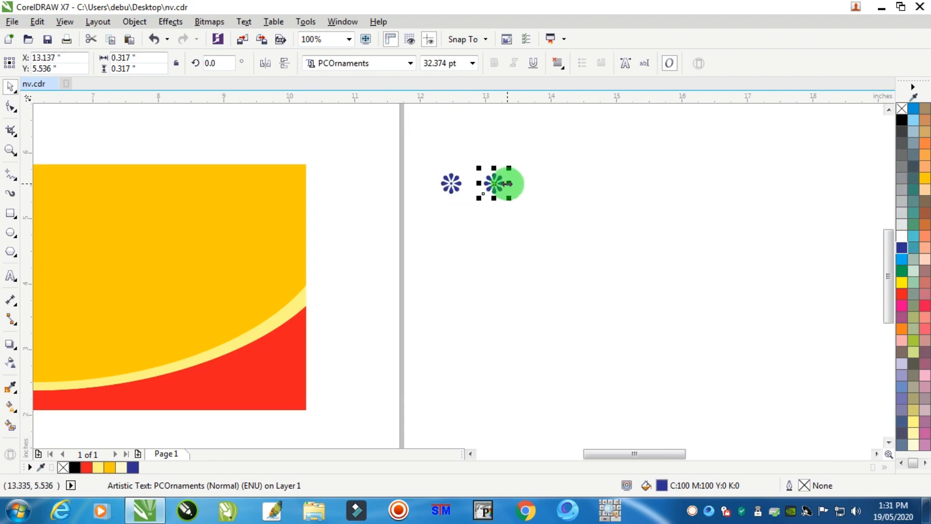
pyautogui.hotkey('ctrl', 'd')
pyautogui.hotkey('ctrl', 'd')
pyautogui.hotkey('ctrl', 'd')
pyautogui.hotkey('ctrl', 'd')
pyautogui.hotkey('ctrl', 'd')
pyautogui.hotkey('ctrl', 'd')
pyautogui.hotkey('ctrl', 'd')
pyautogui.hotkey('ctrl', 'd')
pyautogui.hotkey('ctrl', 'd')
pyautogui.hotkey('ctrl', 'd')
pyautogui.hotkey('ctrl', 'd')
pyautogui.hotkey('ctrl', 'd')
pyautogui.hotkey('ctrl', 'd')
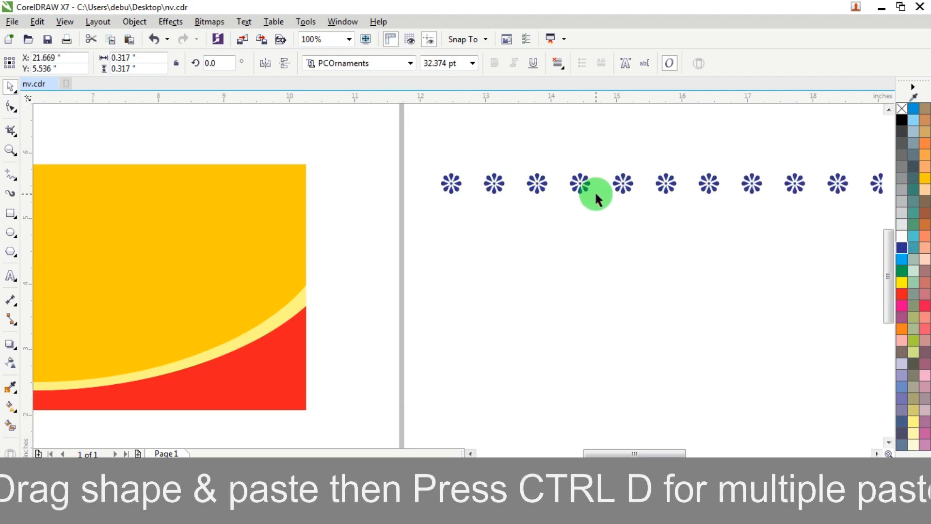
pyautogui.scroll(-2, 738, 188)
pyautogui.scroll(1, 729, 189)
pyautogui.hotkey('ctrl', 'd')
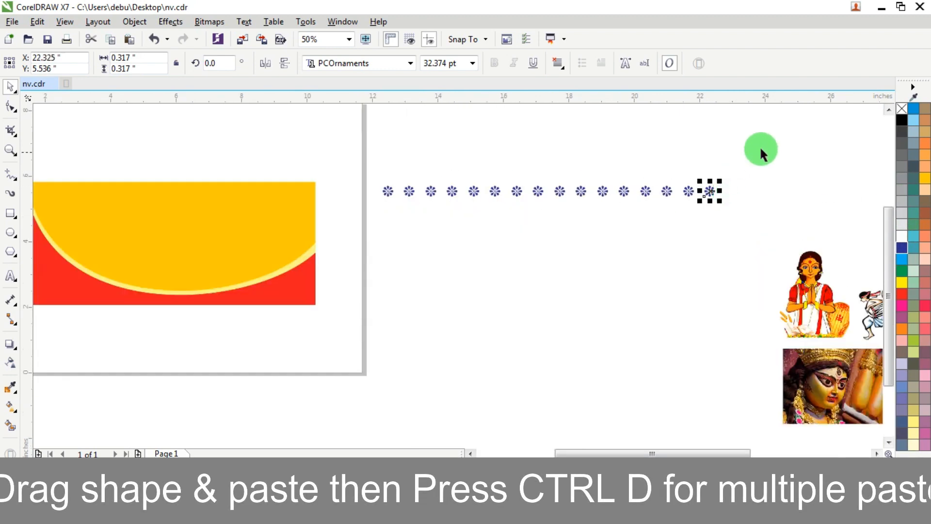
# Step: Copy the ornament row about 0.29 inch right and 0.38 inch down as a staggered second row, and select both rows
pyautogui.moveTo(760, 149); pyautogui.dragTo(388, 228)
pyautogui.scroll(2, 439, 201)
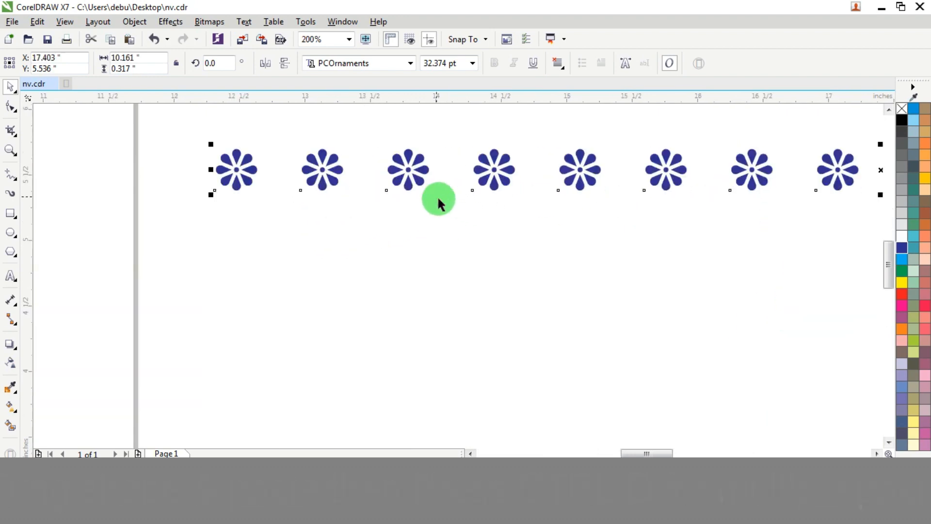
pyautogui.moveTo(326, 170); pyautogui.dragTo(368, 223)
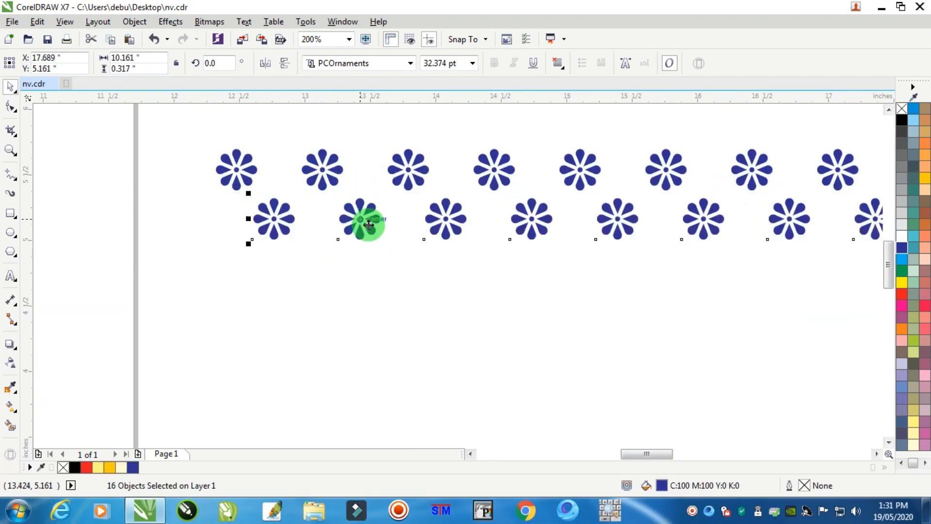
pyautogui.scroll(-2, 369, 224)
pyautogui.moveTo(299, 259); pyautogui.dragTo(300, 257)
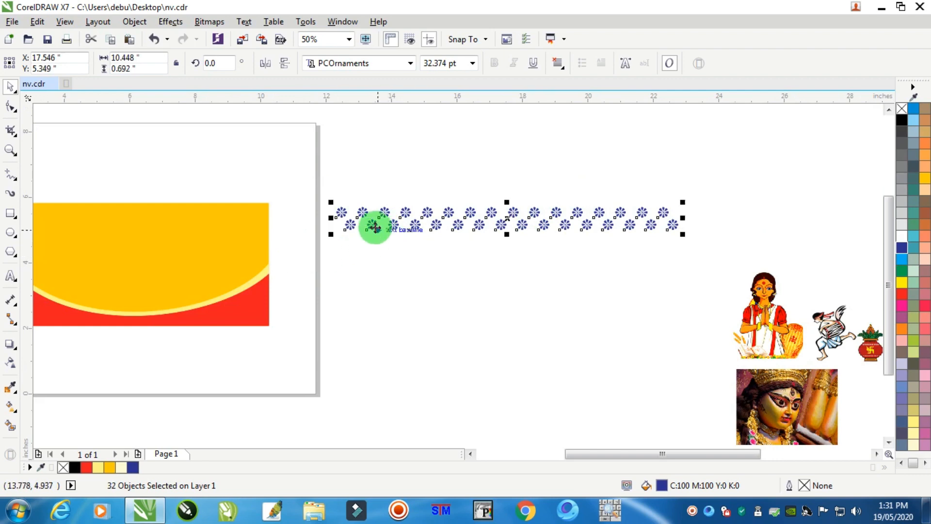
pyautogui.scroll(1, 370, 224)
pyautogui.moveTo(376, 239); pyautogui.dragTo(370, 274)
pyautogui.scroll(-1, 370, 276)
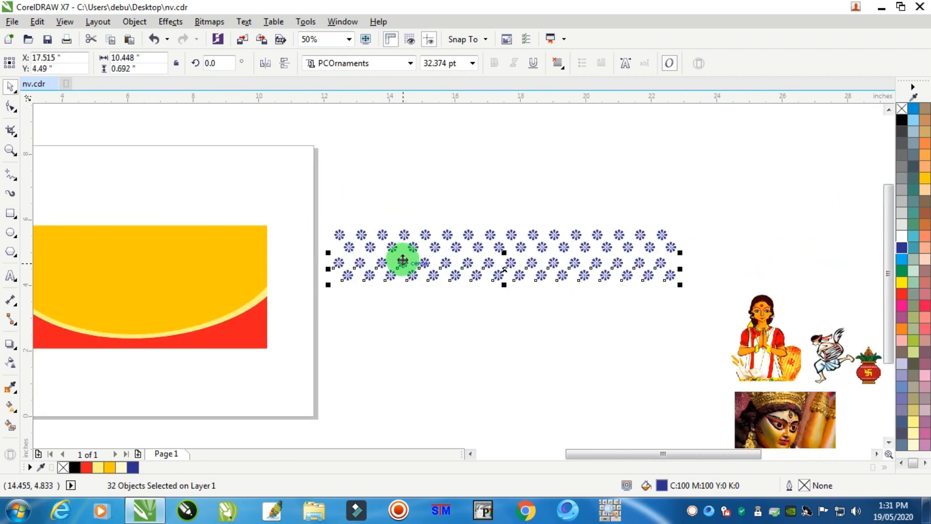
pyautogui.hotkey('ctrl', 'z')
# Step: Copy the pair of ornament rows about 0.84 inch down and repeat the duplication to build a pattern of ten row pairs
pyautogui.scroll(1, 398, 255)
pyautogui.moveTo(311, 235); pyautogui.dragTo(311, 291)
pyautogui.scroll(-2, 306, 287)
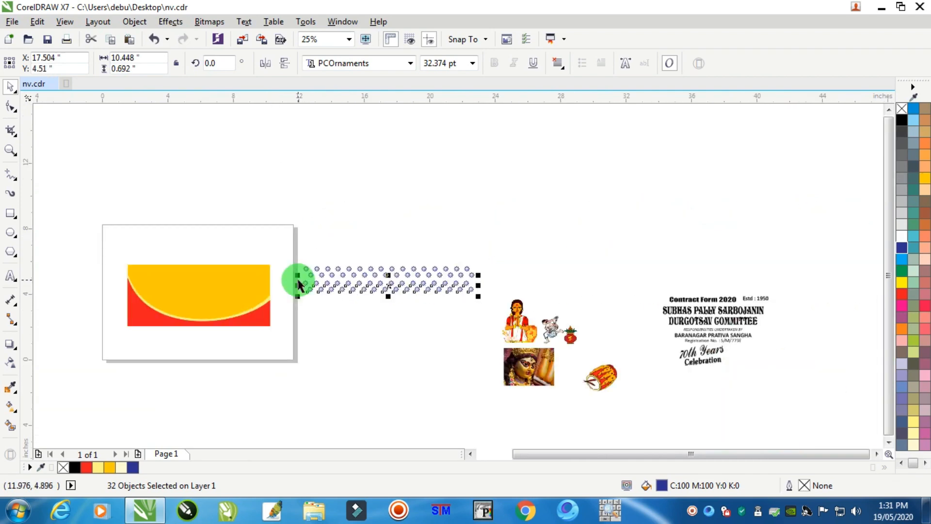
pyautogui.hotkey('ctrl', 'd')
pyautogui.hotkey('ctrl', 'd')
pyautogui.hotkey('ctrl', 'd')
pyautogui.hotkey('ctrl', 'd')
pyautogui.hotkey('ctrl', 'd')
pyautogui.hotkey('ctrl', 'd')
pyautogui.hotkey('ctrl', 'd')
pyautogui.hotkey('ctrl', 'd')
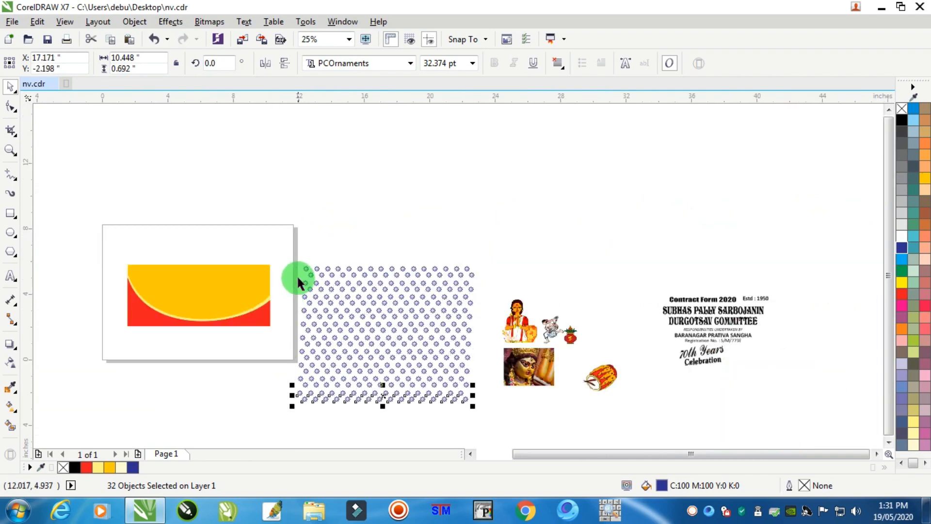
pyautogui.moveTo(284, 245); pyautogui.dragTo(482, 427)
pyautogui.press('l')
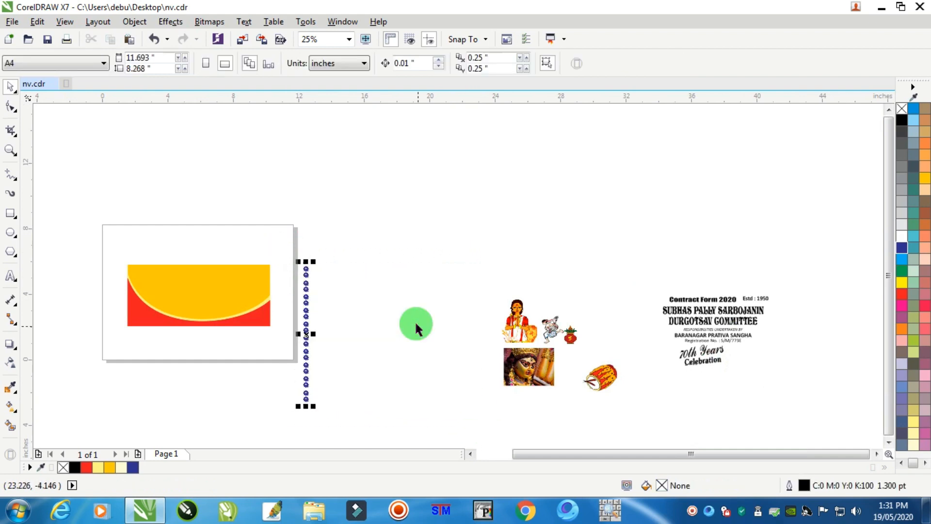
pyautogui.hotkey('ctrl', 'z')
pyautogui.click(361, 220)
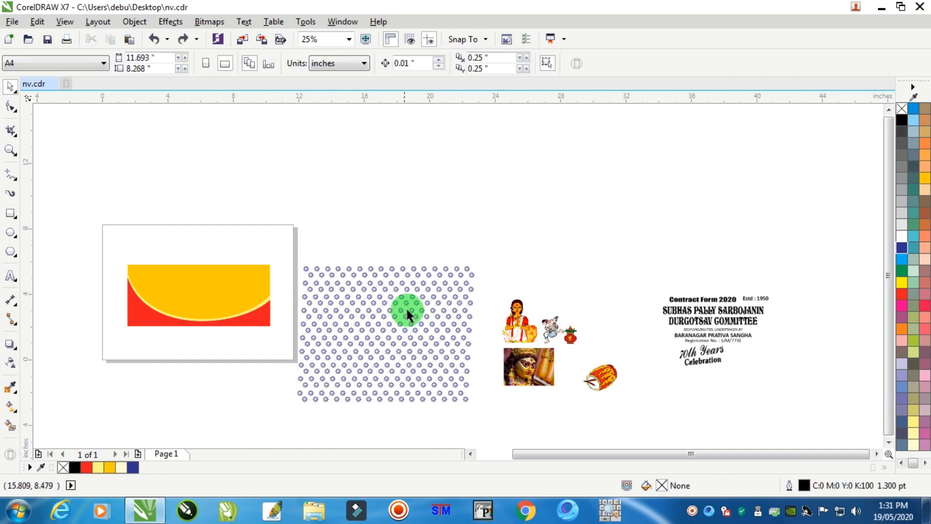
# Step: Select all ornaments of the pattern and enlarge the selection from its center to about 11.9 by 9.06 inches
pyautogui.scroll(1, 408, 353)
pyautogui.scroll(-1, 408, 353)
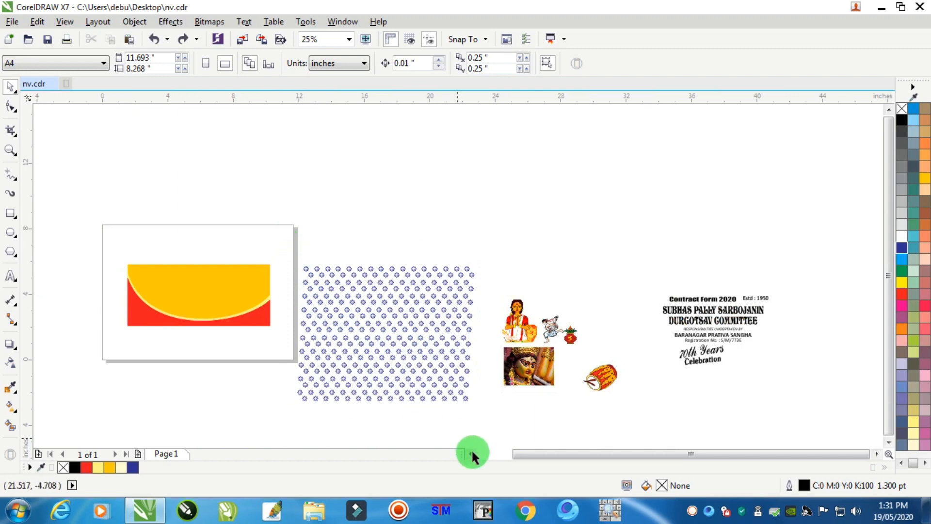
pyautogui.moveTo(472, 449); pyautogui.dragTo(485, 422)
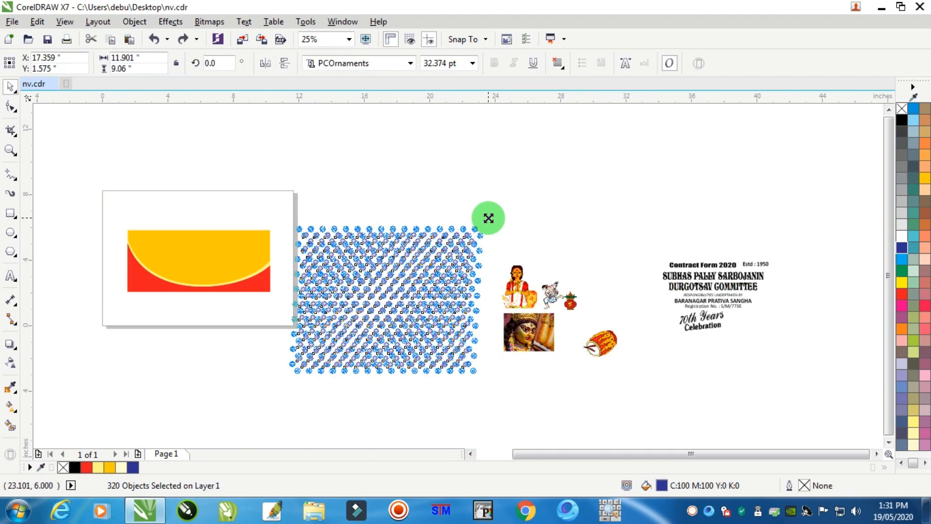
# Step: Fill all ornaments of the pattern with pale yellow (C0 M0 Y20 K0)
pyautogui.moveTo(488, 218); pyautogui.dragTo(488, 218)
pyautogui.click(914, 446)
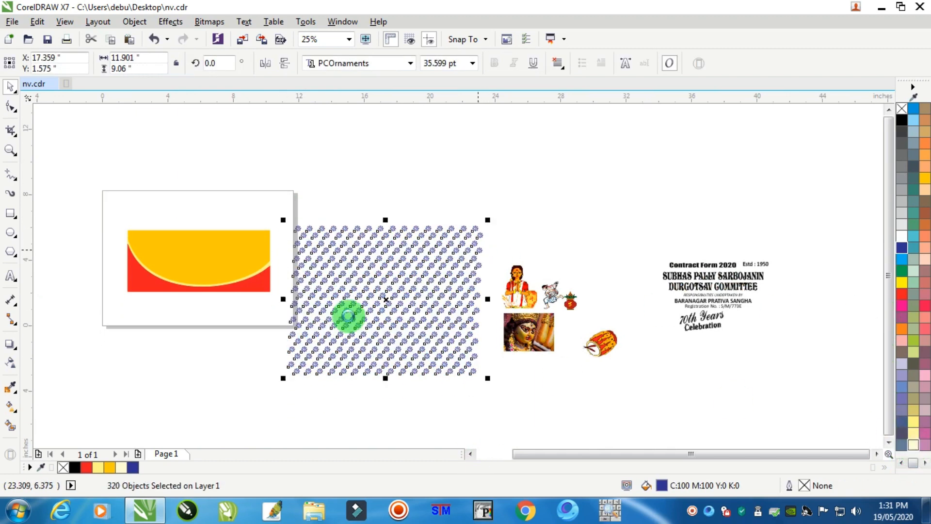
pyautogui.scroll(1, 354, 291)
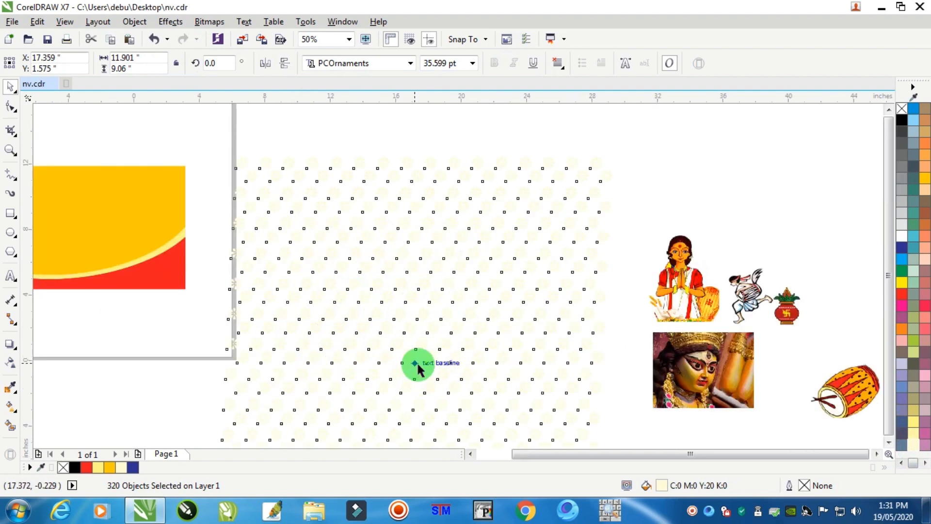
pyautogui.scroll(-1, 418, 368)
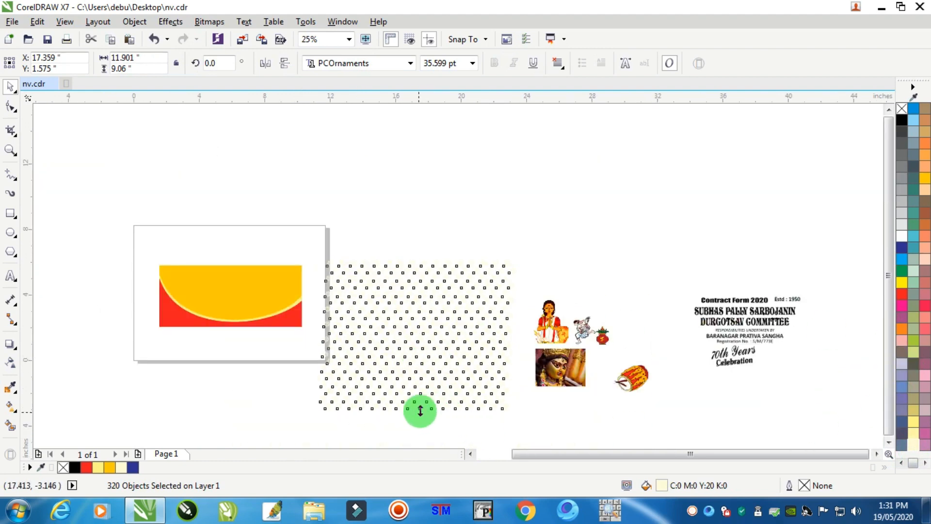
# Step: Compress the ornament pattern from its center to about 11.2 inches wide and 7.7 inches high
pyautogui.moveTo(420, 410); pyautogui.dragTo(433, 388)
pyautogui.scroll(1, 485, 320)
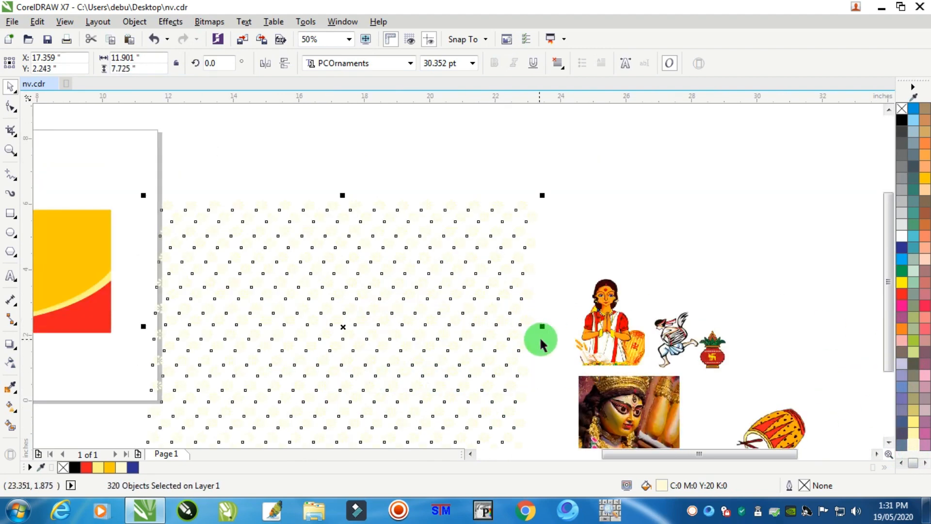
pyautogui.moveTo(545, 329); pyautogui.dragTo(523, 326)
pyautogui.scroll(4, 362, 284)
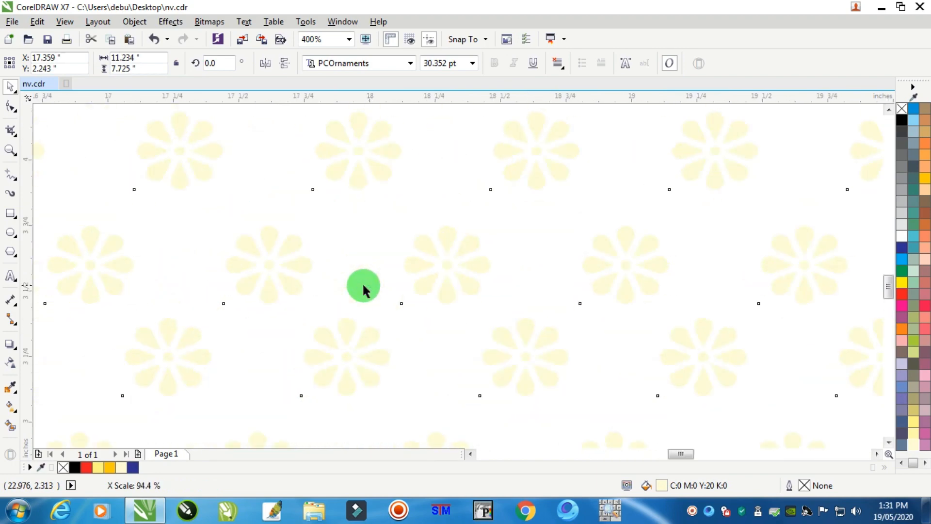
pyautogui.scroll(-5, 362, 283)
pyautogui.scroll(1, 260, 271)
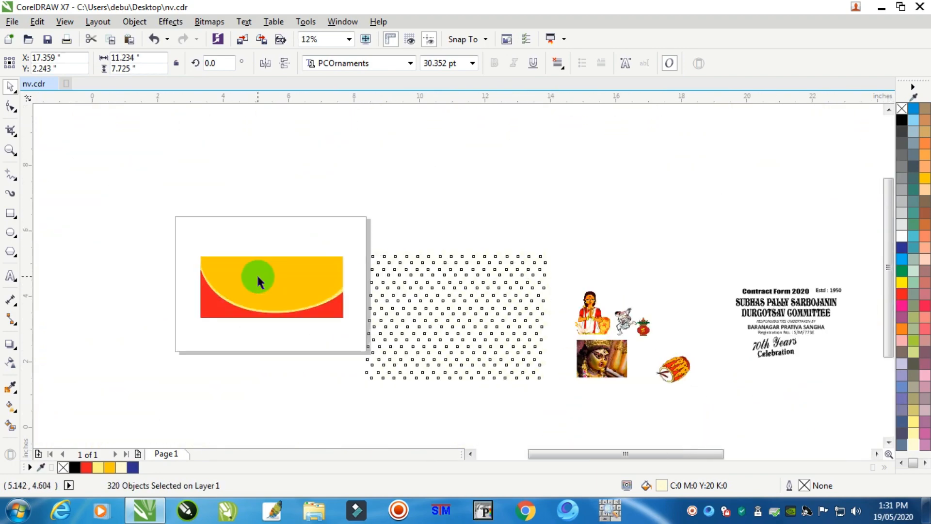
# Step: Try to PowerClip the ungrouped ornament pattern inside the golden curved shape
pyautogui.click(134, 22)
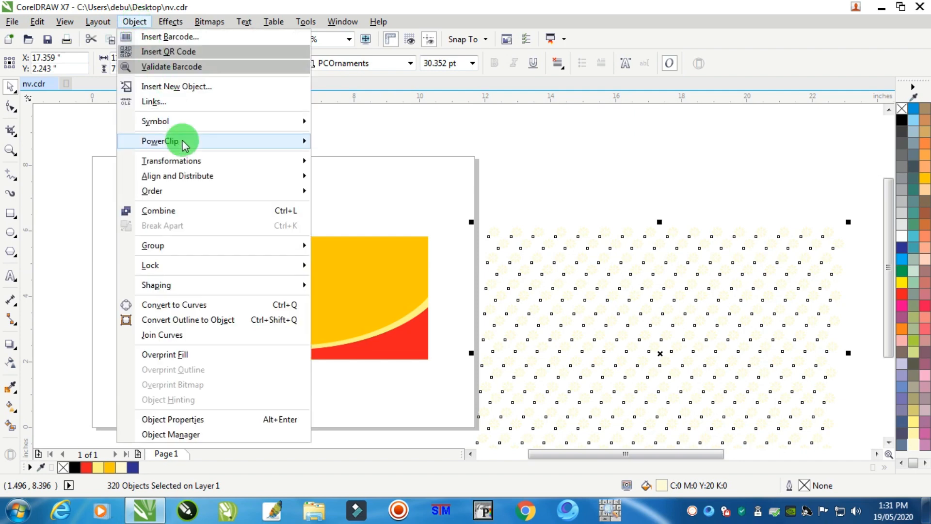
pyautogui.moveTo(299, 146)
pyautogui.click(360, 136)
pyautogui.click(249, 270)
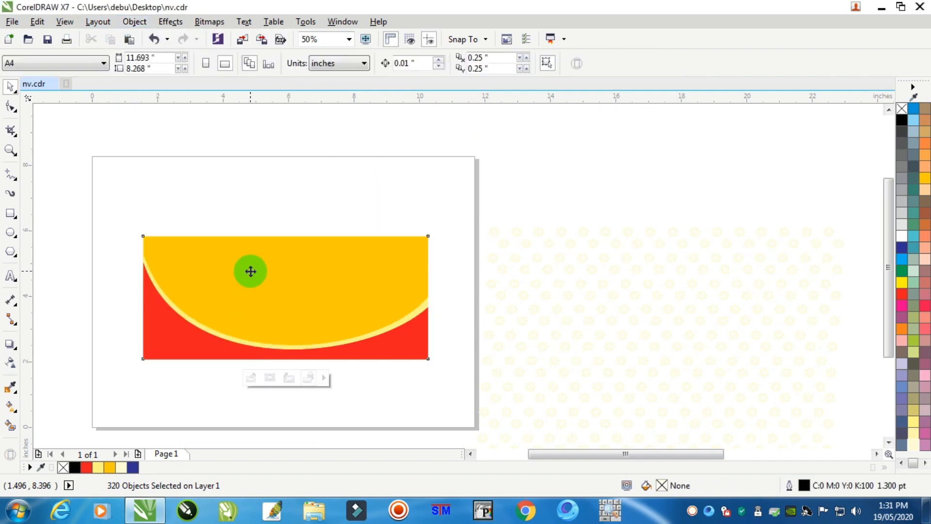
pyautogui.scroll(2, 288, 287)
pyautogui.scroll(-2, 276, 274)
# Step: Open the PowerClip contents to check how the ornaments fit the frame, and finish editing them
pyautogui.keyDown('ctrl'); pyautogui.click(275, 273); pyautogui.keyUp('ctrl')
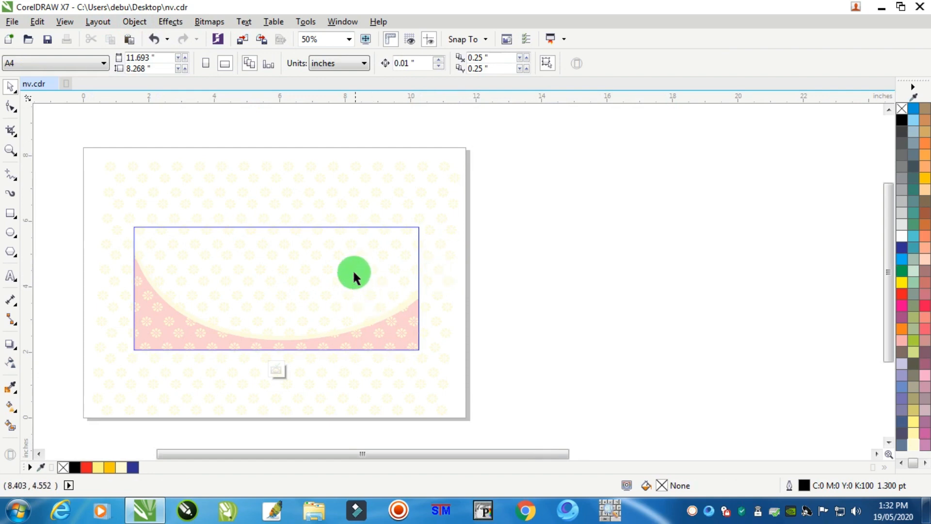
pyautogui.scroll(3, 246, 290)
pyautogui.scroll(-3, 275, 315)
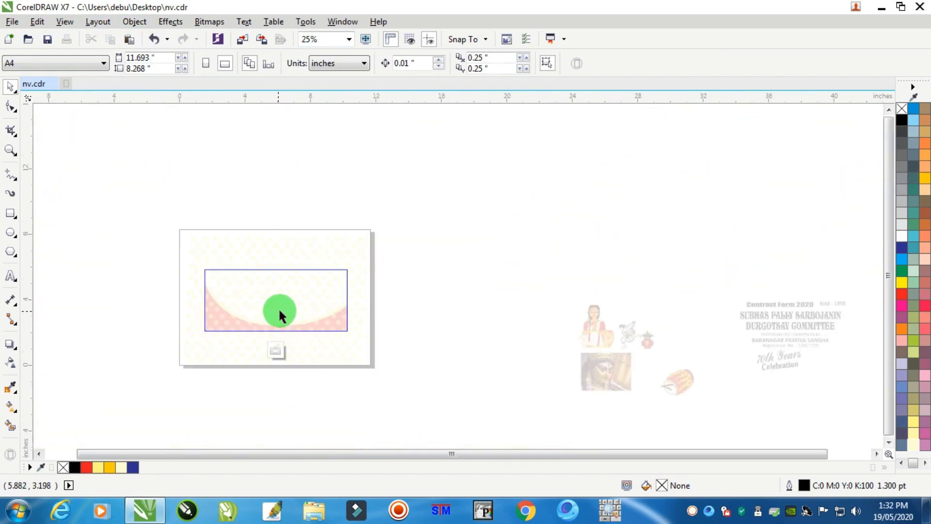
pyautogui.keyDown('ctrl'); pyautogui.click(418, 285); pyautogui.keyUp('ctrl')
pyautogui.scroll(2, 288, 298)
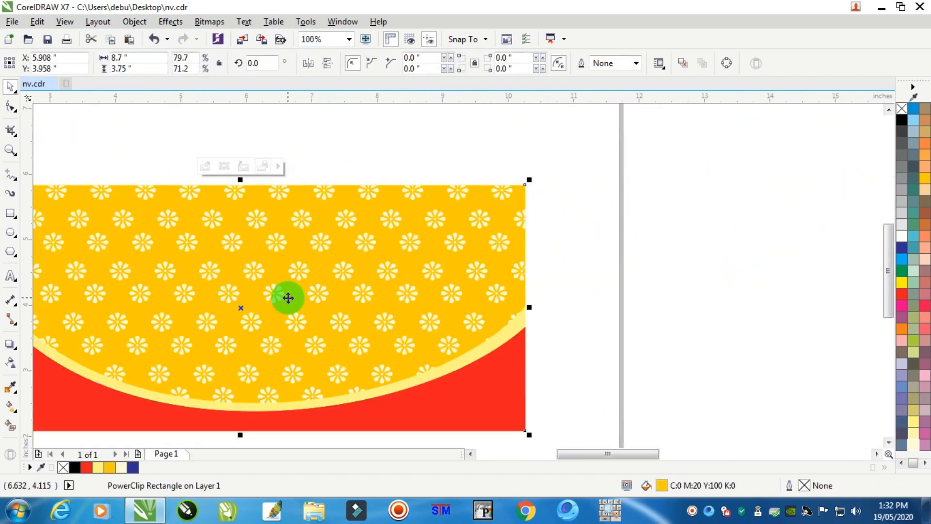
pyautogui.scroll(-2, 288, 298)
pyautogui.scroll(1, 227, 292)
pyautogui.scroll(1, 269, 274)
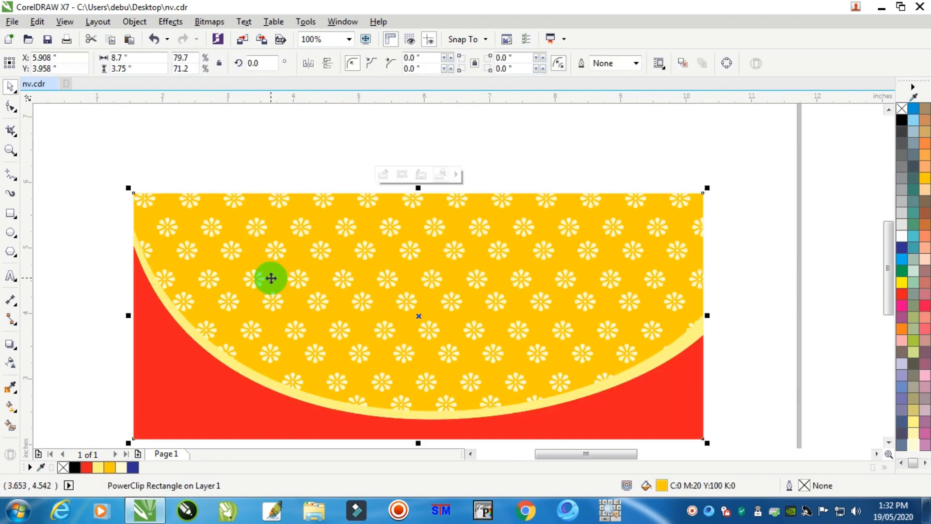
# Step: Reopen the PowerClip contents and try selecting single ornaments above the frame
pyautogui.keyDown('ctrl'); pyautogui.click(309, 217); pyautogui.keyUp('ctrl')
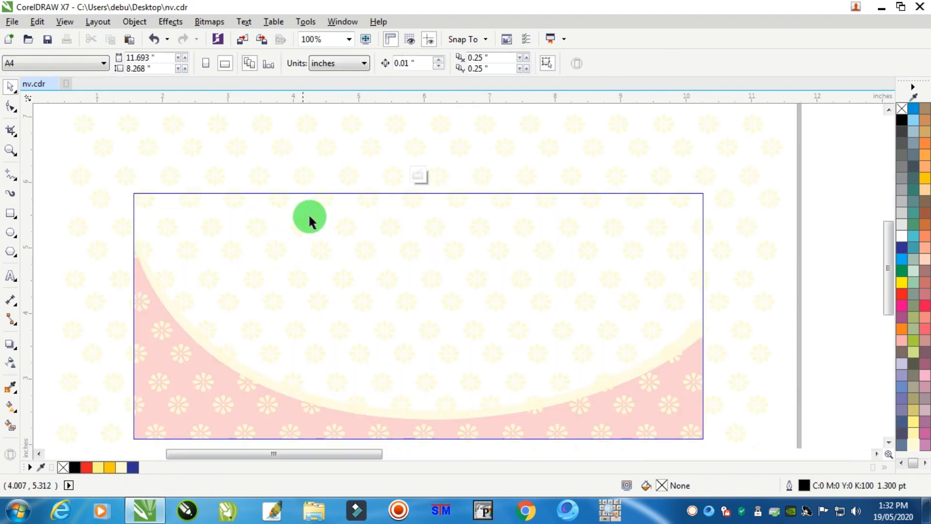
pyautogui.click(306, 130)
pyautogui.scroll(-2, 328, 147)
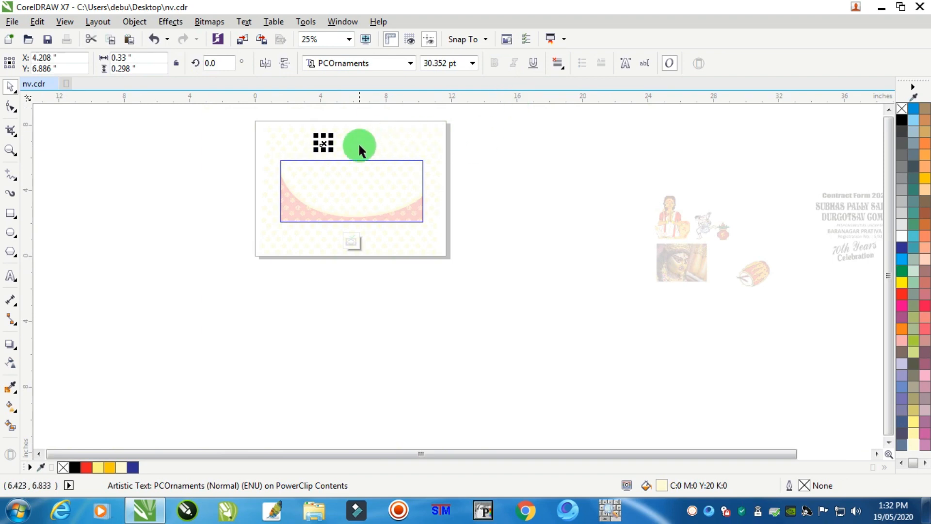
pyautogui.click(425, 157)
pyautogui.click(395, 146)
pyautogui.click(351, 207)
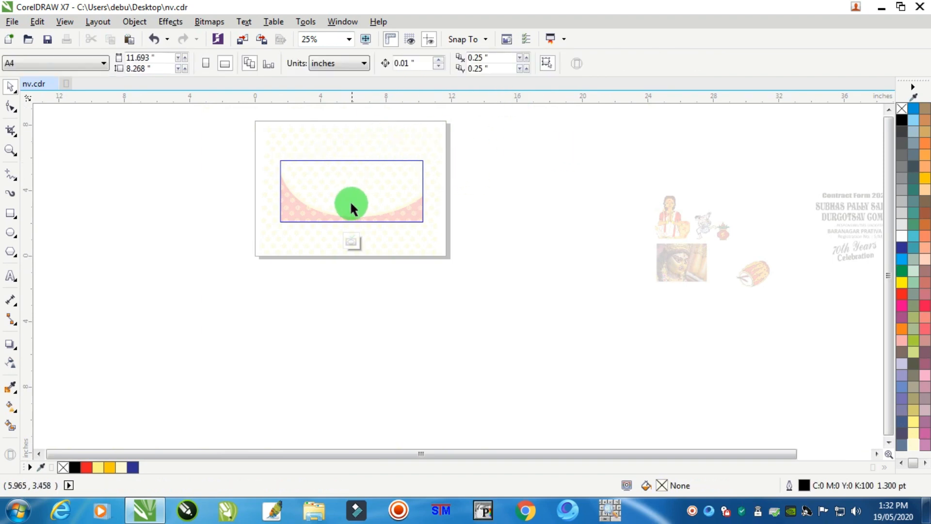
pyautogui.scroll(2, 351, 204)
# Step: Undo the PowerClip of the ornament pattern
pyautogui.hotkey('ctrl', 'z')
pyautogui.scroll(-2, 434, 222)
pyautogui.keyDown('ctrl'); pyautogui.click(434, 222); pyautogui.keyUp('ctrl')
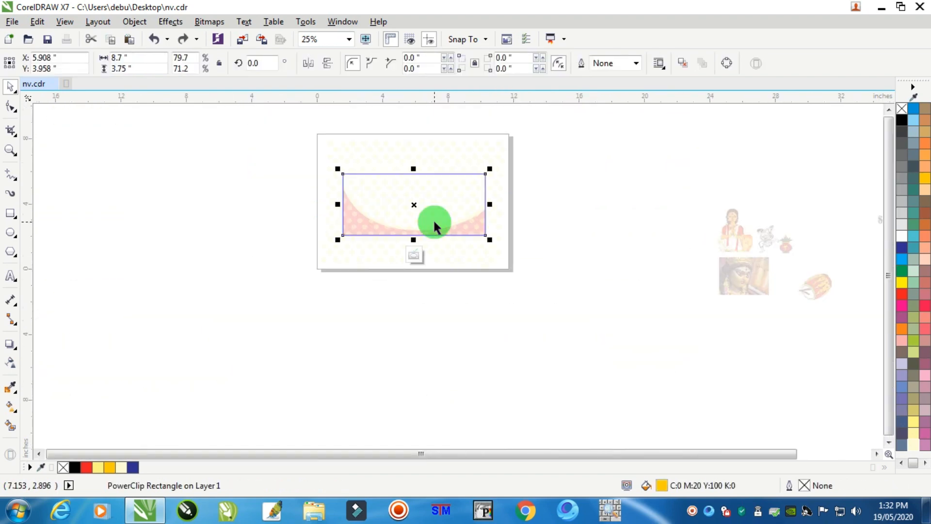
pyautogui.hotkey('ctrl', 'z')
pyautogui.hotkey('ctrl', 'z')
pyautogui.hotkey('ctrl', 'z')
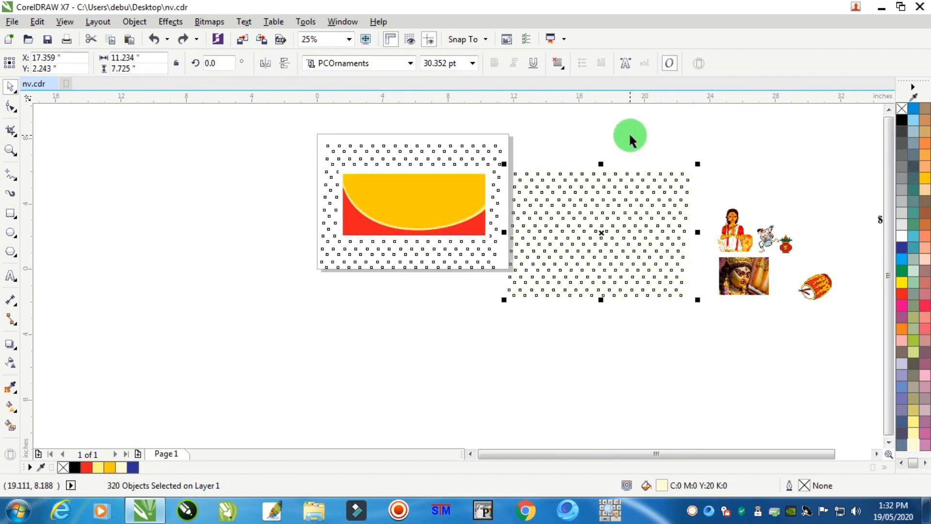
# Step: Select the ornaments beside the page and shrink them from the center to about 7.8 by 5.56 inches
pyautogui.click(630, 138)
pyautogui.scroll(-1, 582, 198)
pyautogui.click(566, 207)
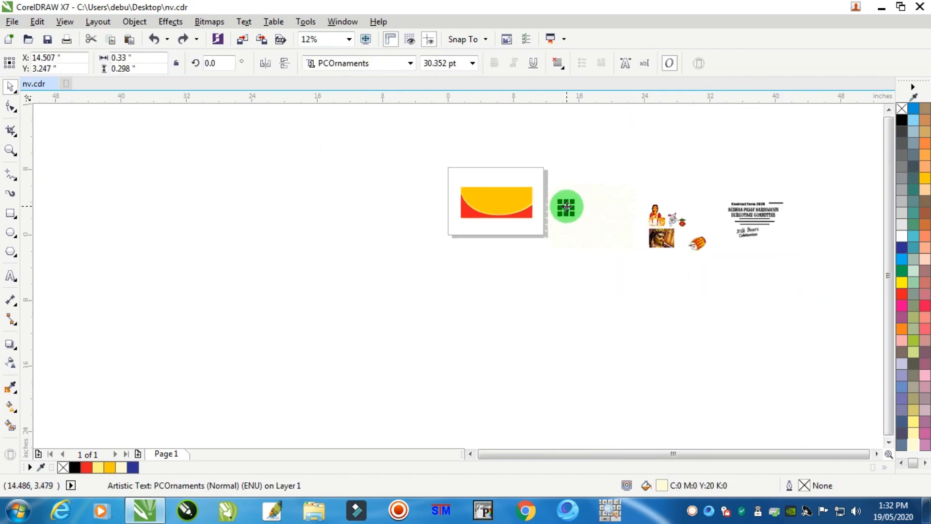
pyautogui.scroll(1, 566, 207)
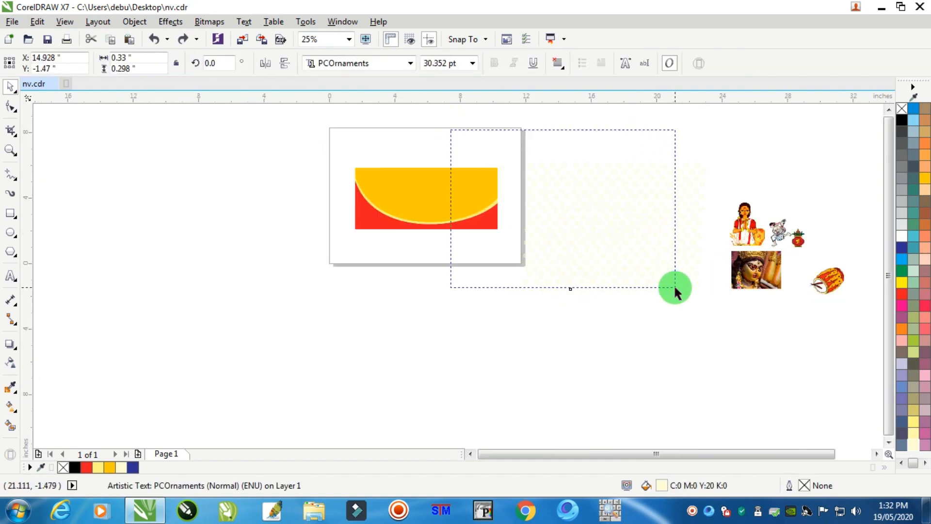
pyautogui.moveTo(675, 287); pyautogui.dragTo(698, 294)
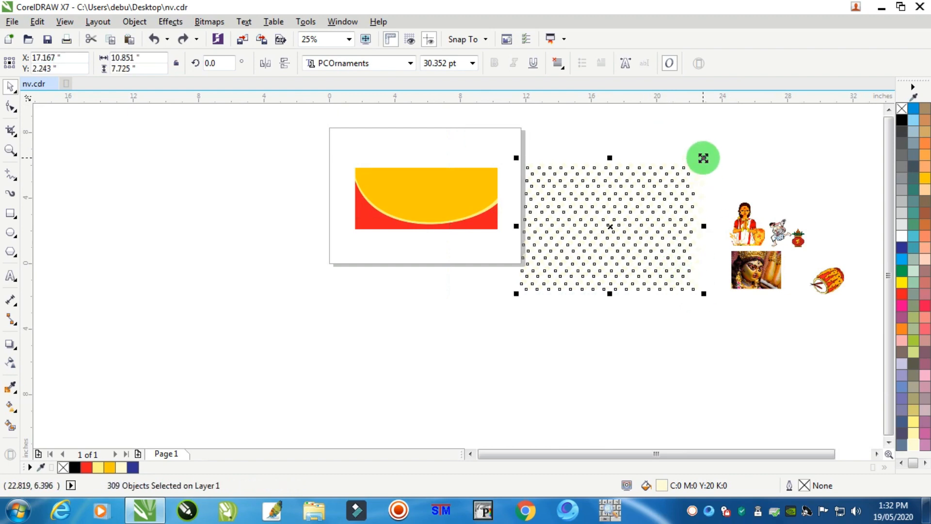
pyautogui.moveTo(704, 157); pyautogui.dragTo(703, 176)
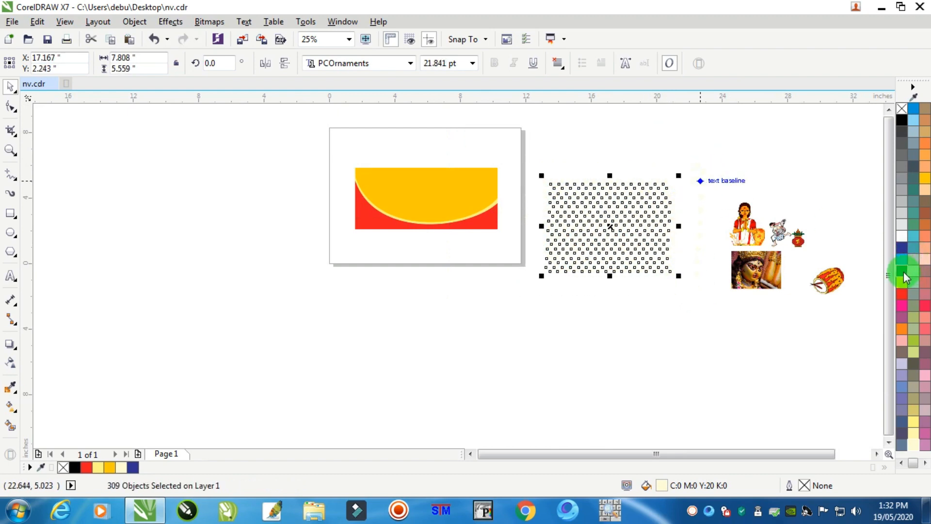
# Step: Fill the selected ornaments with green (C100 M0 Y100 K0) and inspect the pattern's spacing
pyautogui.moveTo(905, 278); pyautogui.dragTo(613, 225)
pyautogui.scroll(4, 676, 181)
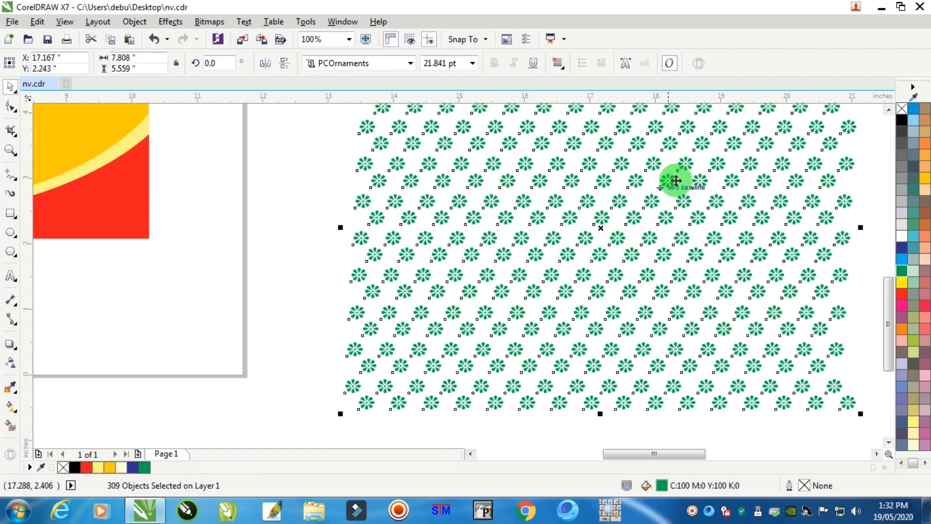
pyautogui.scroll(-4, 696, 210)
# Step: Shrink the selected ornaments from the center to about 6.4 by 4.56 inches and group them
pyautogui.moveTo(723, 192); pyautogui.dragTo(727, 200)
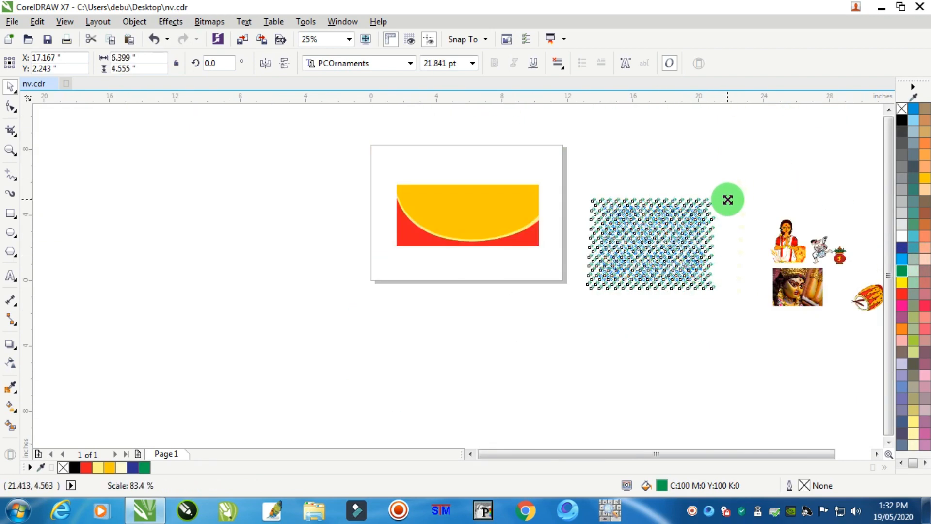
pyautogui.scroll(2, 685, 234)
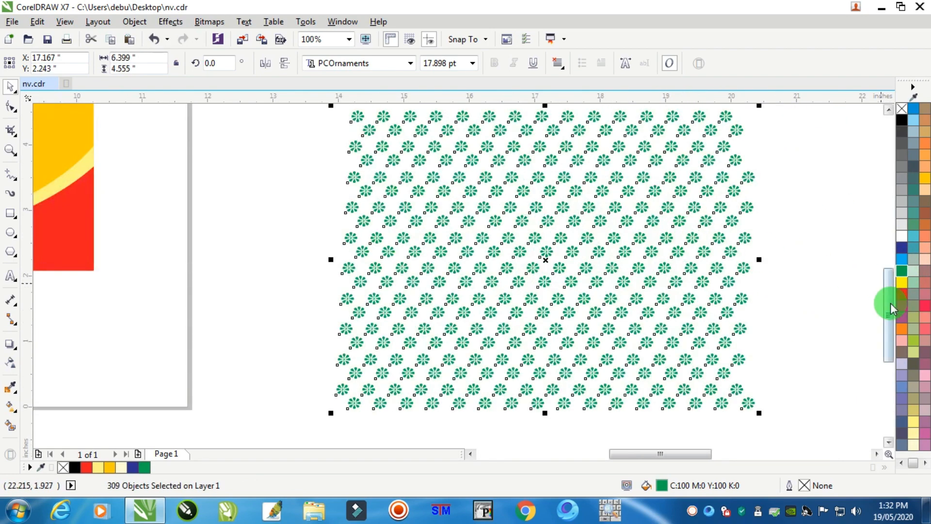
pyautogui.hotkey('ctrl', 'g')
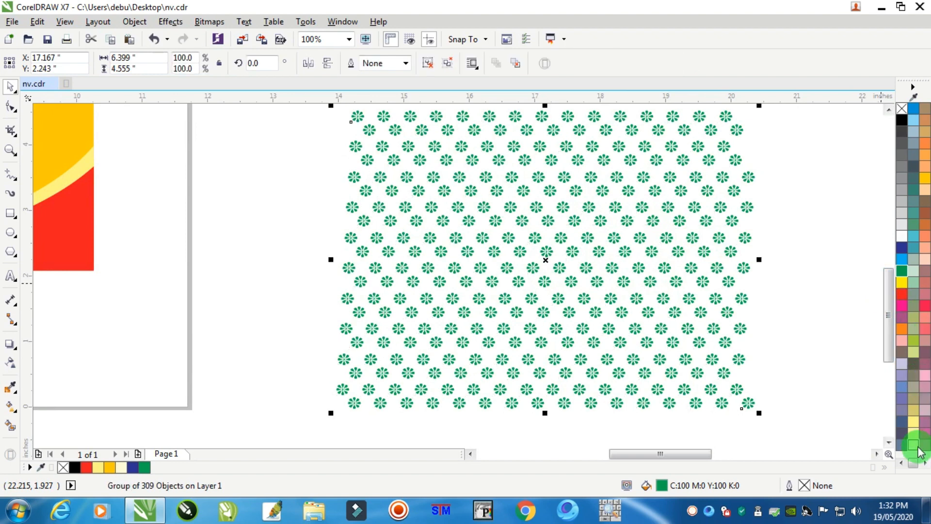
# Step: Fill the ornament group with pale yellow (C0 M0 Y20 K0) and PowerClip it inside the golden curved shape
pyautogui.moveTo(916, 453); pyautogui.dragTo(526, 262)
pyautogui.scroll(-2, 527, 262)
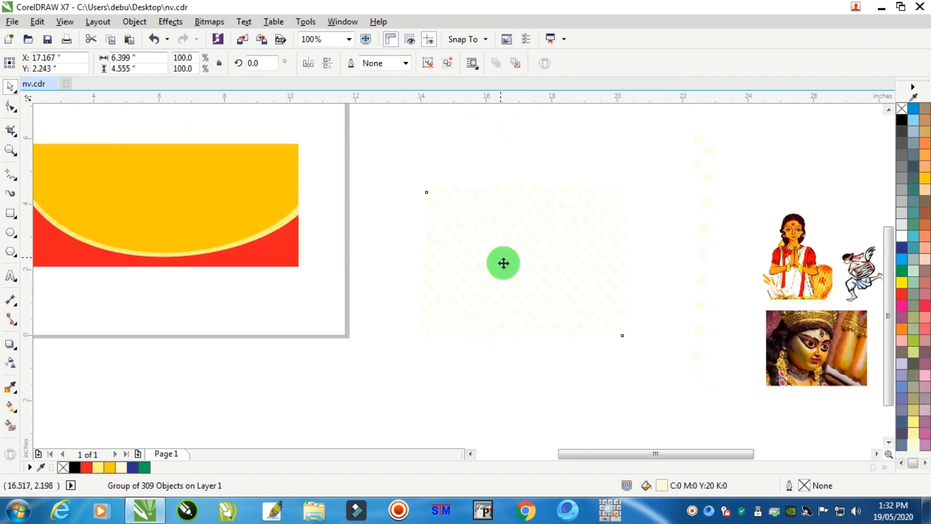
pyautogui.click(135, 21)
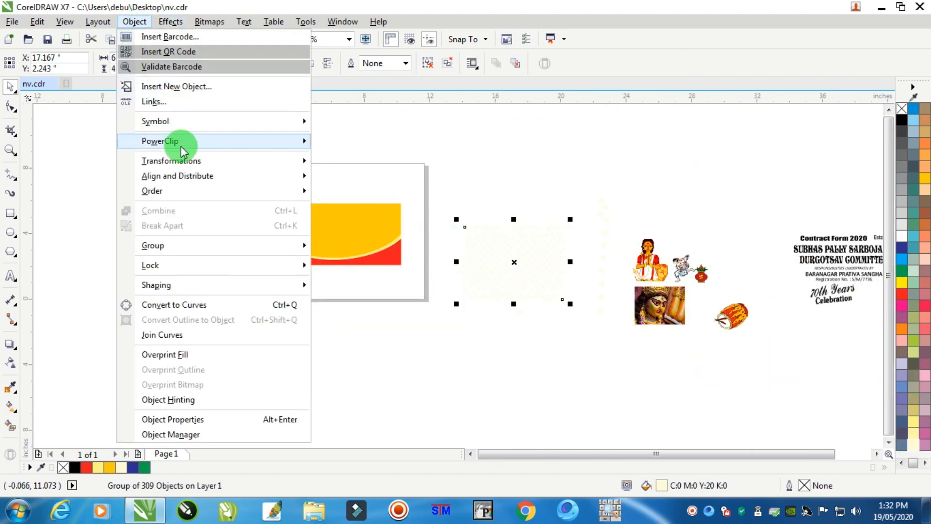
pyautogui.moveTo(183, 142)
pyautogui.click(345, 141)
pyautogui.click(321, 214)
pyautogui.scroll(1, 325, 217)
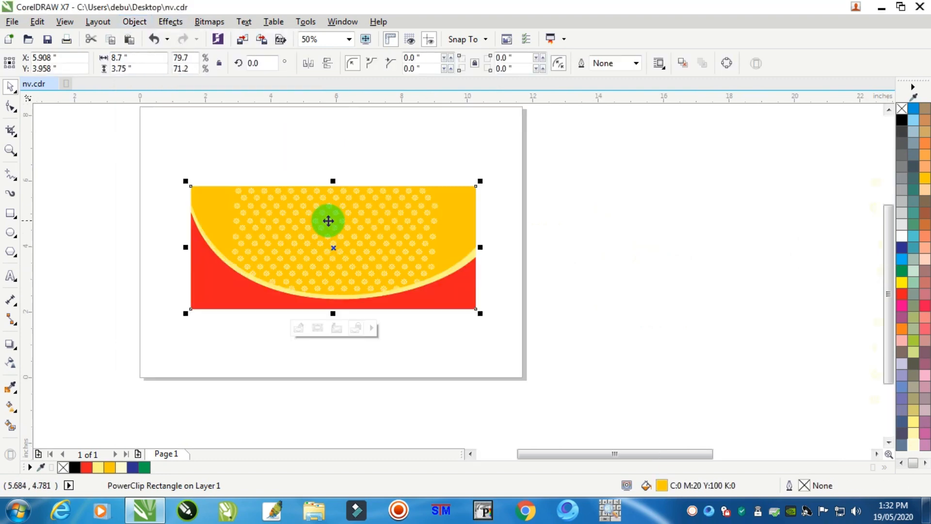
# Step: Edit the PowerClip contents, enlarge the ornament group from its center until it covers the whole frame, and finish editing
pyautogui.keyDown('ctrl'); pyautogui.click(341, 219); pyautogui.keyUp('ctrl')
pyautogui.click(351, 228)
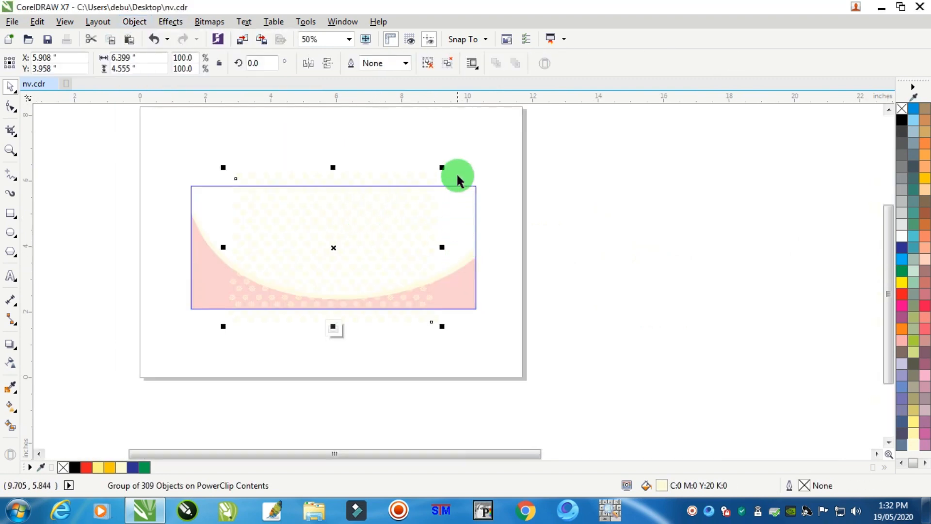
pyautogui.moveTo(443, 167); pyautogui.dragTo(533, 185)
pyautogui.keyDown('ctrl'); pyautogui.click(544, 192); pyautogui.keyUp('ctrl')
pyautogui.scroll(1, 316, 236)
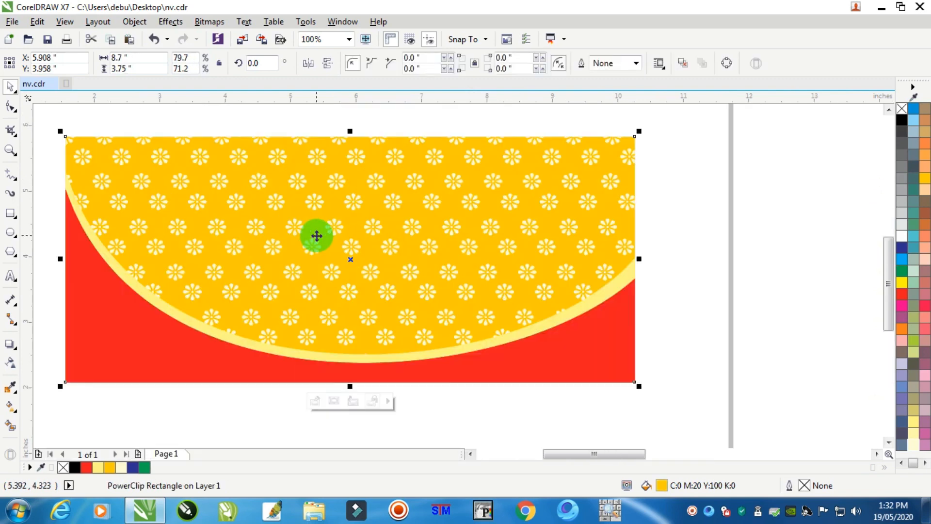
pyautogui.scroll(-1, 316, 235)
# Step: Move the picture of the praying woman to the page's edge, just right of the artwork
pyautogui.click(531, 193)
pyautogui.scroll(-1, 531, 193)
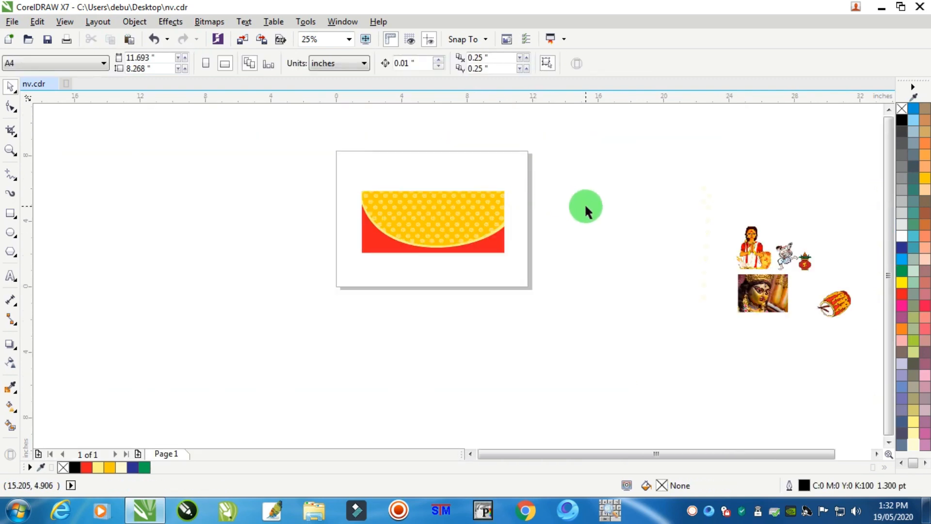
pyautogui.moveTo(749, 257); pyautogui.dragTo(534, 231)
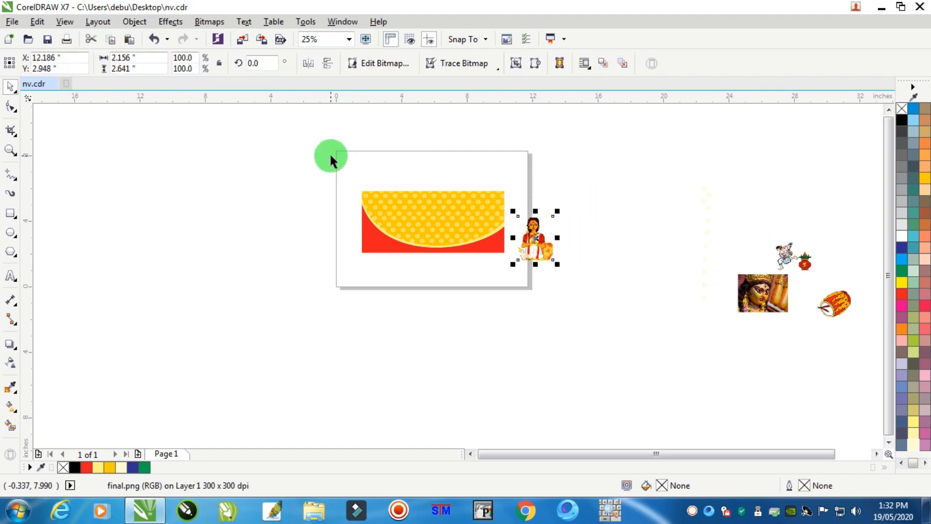
# Step: Select the four background objects of the layout and group them
pyautogui.moveTo(527, 285); pyautogui.dragTo(527, 286)
pyautogui.scroll(1, 451, 235)
pyautogui.rightClick(535, 260)
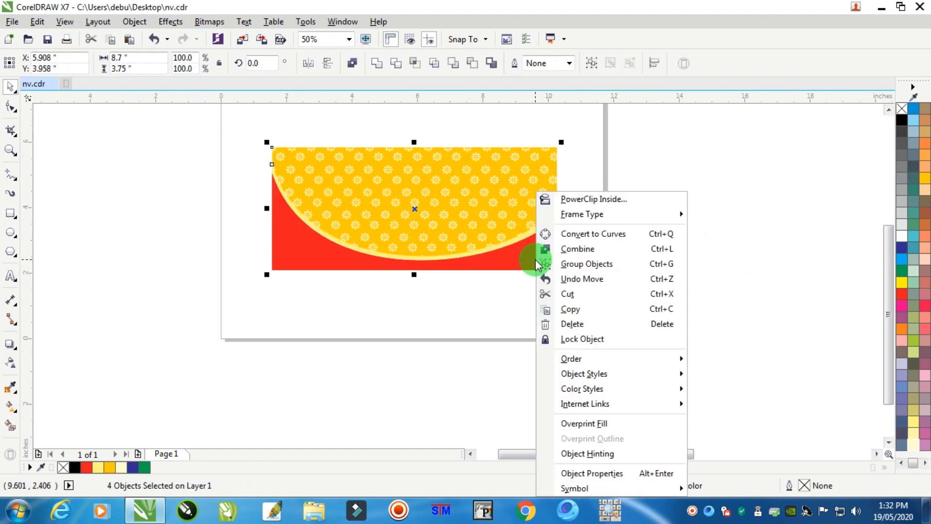
pyautogui.click(580, 265)
pyautogui.click(678, 217)
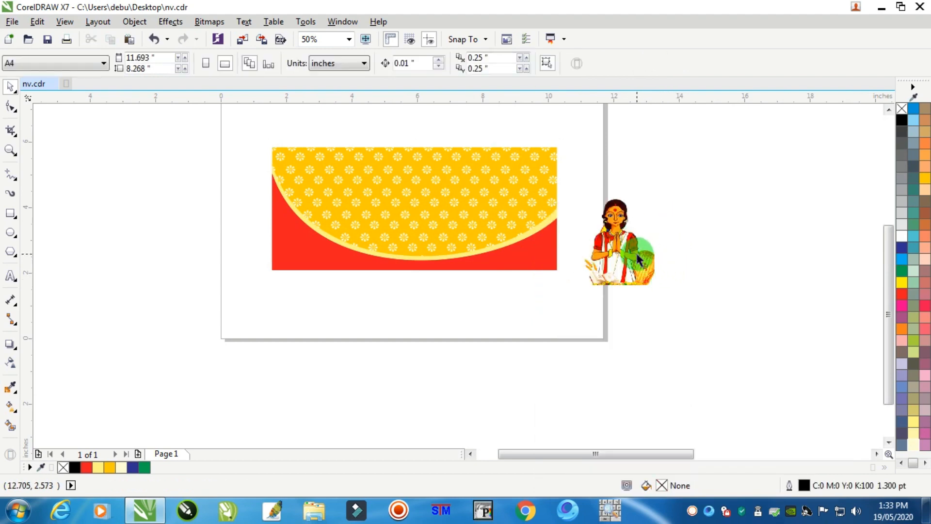
# Step: Align the praying woman's picture with the bottom and right edges of the grouped background
pyautogui.moveTo(623, 253); pyautogui.dragTo(571, 245)
pyautogui.keyDown('shift'); pyautogui.click(522, 250); pyautogui.keyUp('shift')
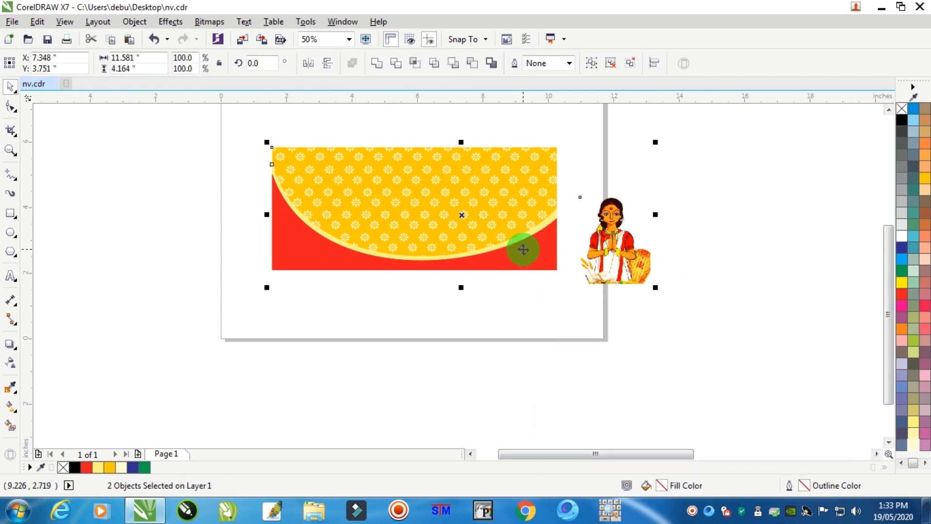
pyautogui.press('b')
pyautogui.press('r')
pyautogui.click(679, 210)
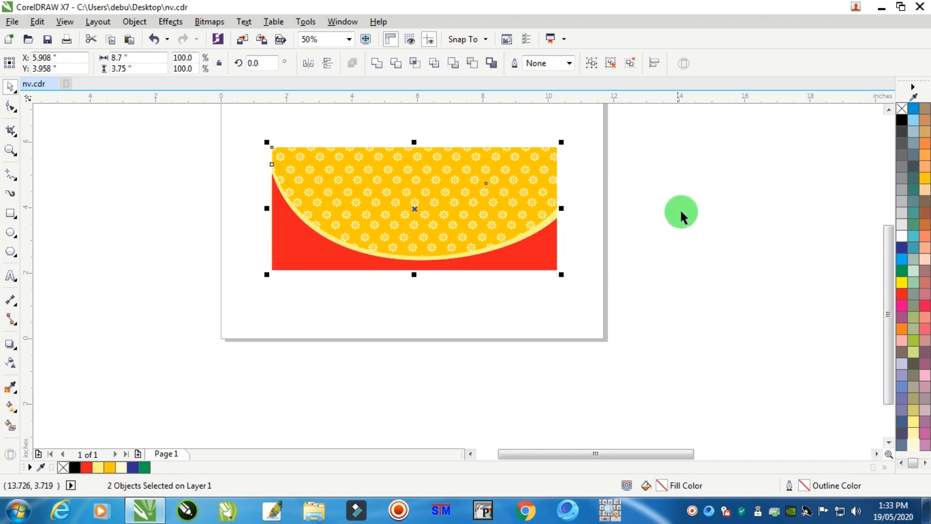
# Step: Send the grouped background behind the praying woman's picture
pyautogui.click(432, 159)
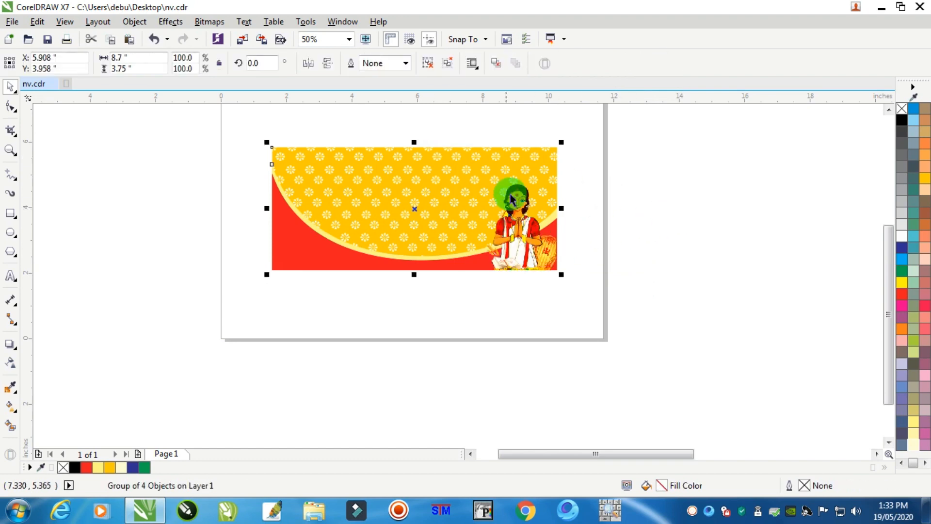
pyautogui.click(649, 238)
pyautogui.click(392, 186)
pyautogui.click(601, 238)
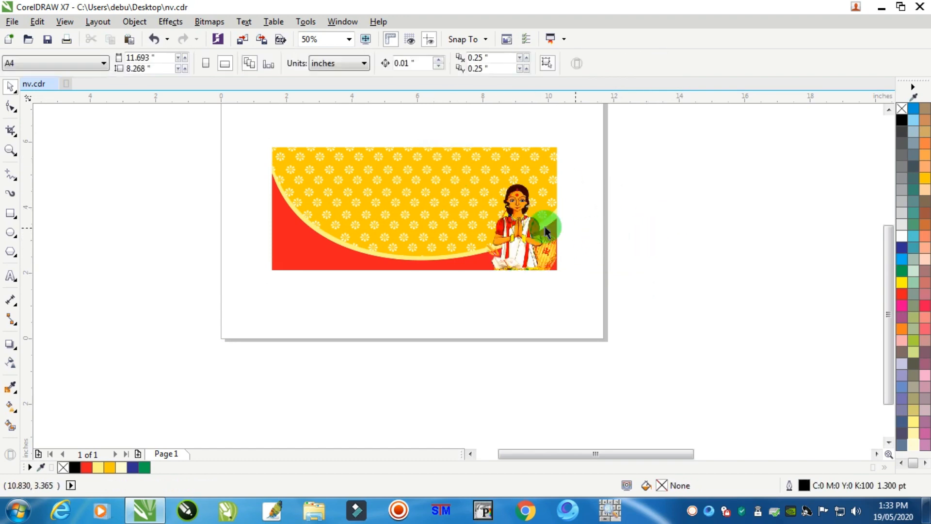
# Step: Scale the praying woman's picture down to about 1.94 by 2.38 inches, keeping its lower-right corner in place
pyautogui.click(507, 220)
pyautogui.scroll(2, 604, 235)
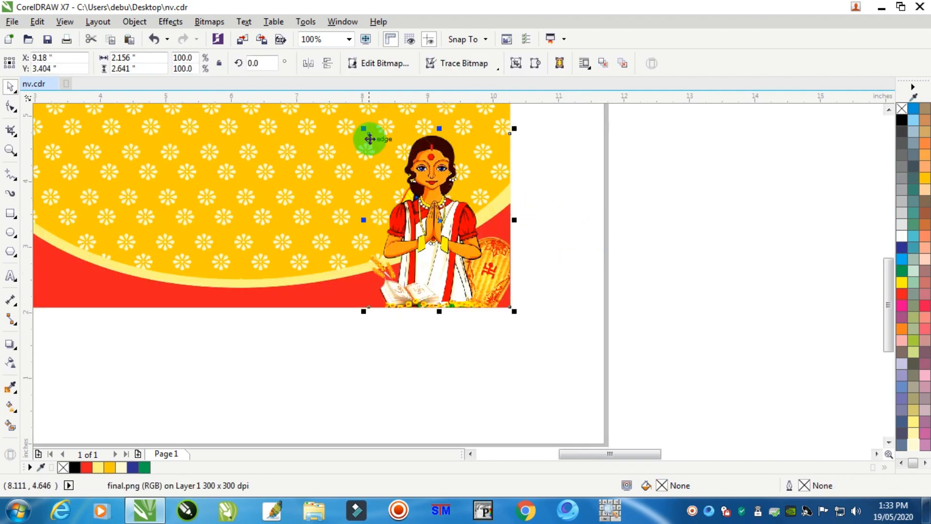
pyautogui.moveTo(362, 130); pyautogui.dragTo(380, 150)
pyautogui.scroll(-4, 437, 169)
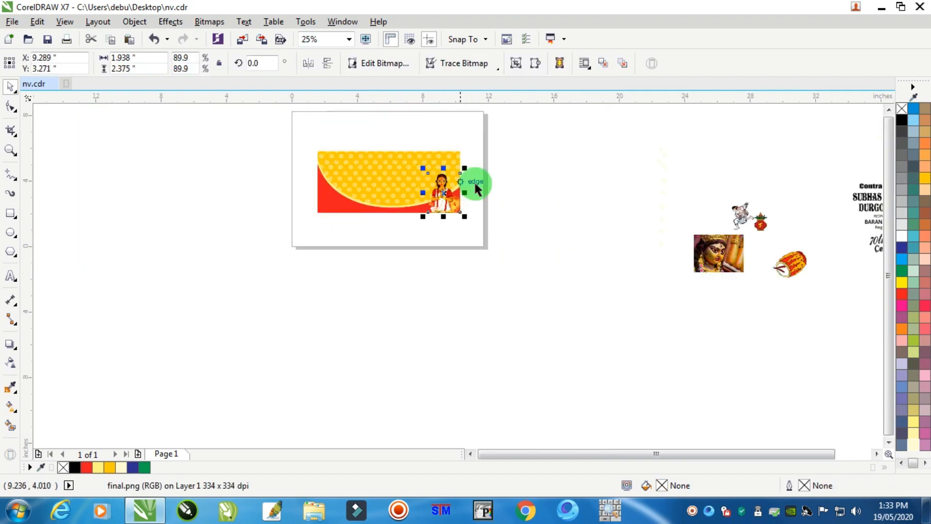
# Step: Bring the drummer picture close to the page, place the pot left of the praying woman, and align it with the background's bottom edge
pyautogui.click(690, 215)
pyautogui.moveTo(742, 217); pyautogui.dragTo(513, 267)
pyautogui.moveTo(764, 224); pyautogui.dragTo(347, 178)
pyautogui.scroll(4, 431, 226)
pyautogui.keyDown('shift'); pyautogui.click(242, 188); pyautogui.keyUp('shift')
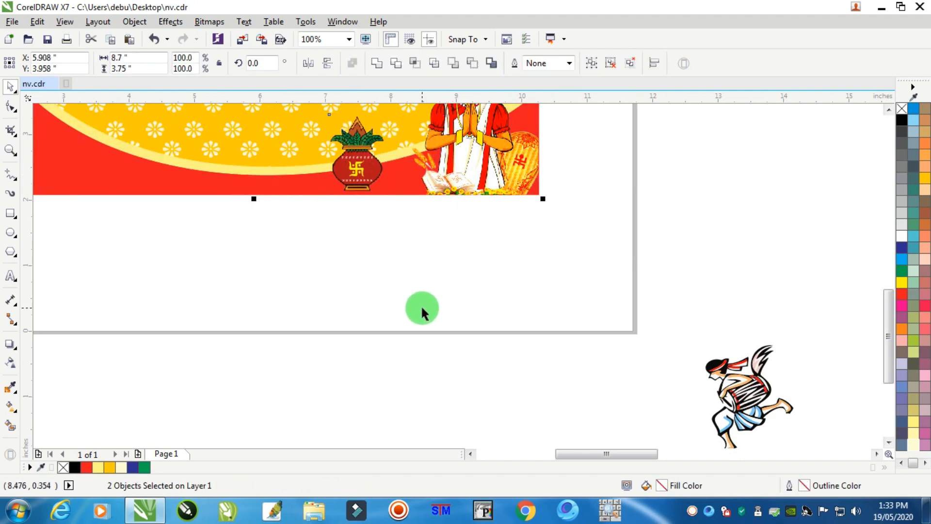
# Step: Place the drummer picture between the pot and the praying woman, and bring the woman's picture in front of it
pyautogui.moveTo(733, 386); pyautogui.dragTo(419, 115)
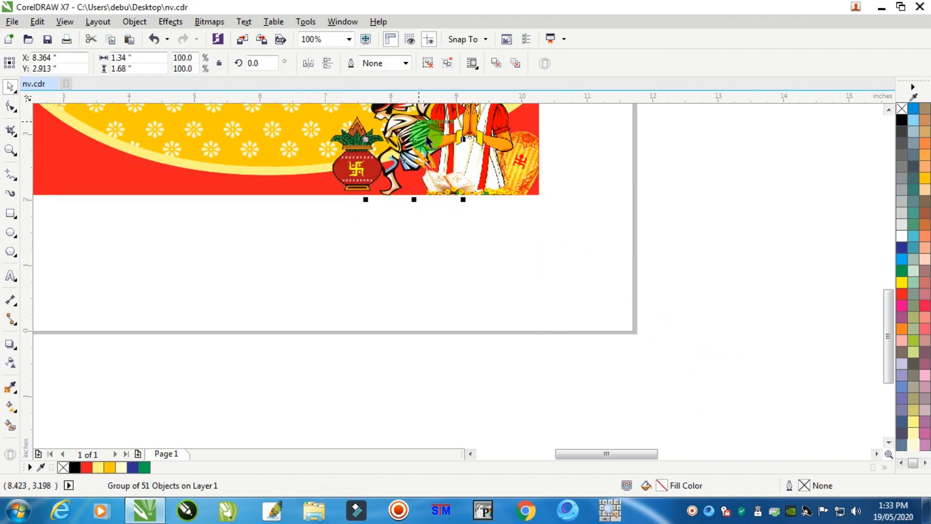
pyautogui.scroll(-2, 431, 144)
pyautogui.scroll(2, 438, 125)
pyautogui.click(451, 124)
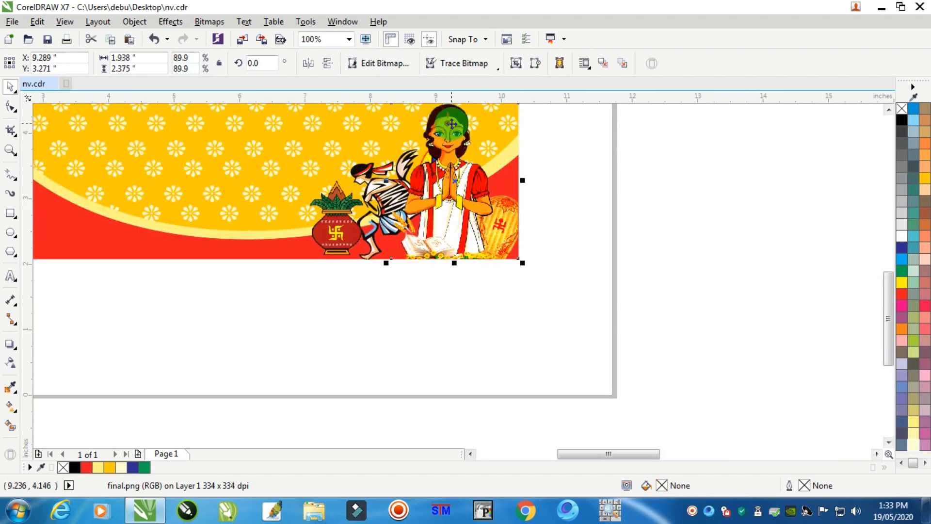
pyautogui.scroll(-2, 567, 186)
pyautogui.scroll(2, 612, 169)
pyautogui.click(613, 170)
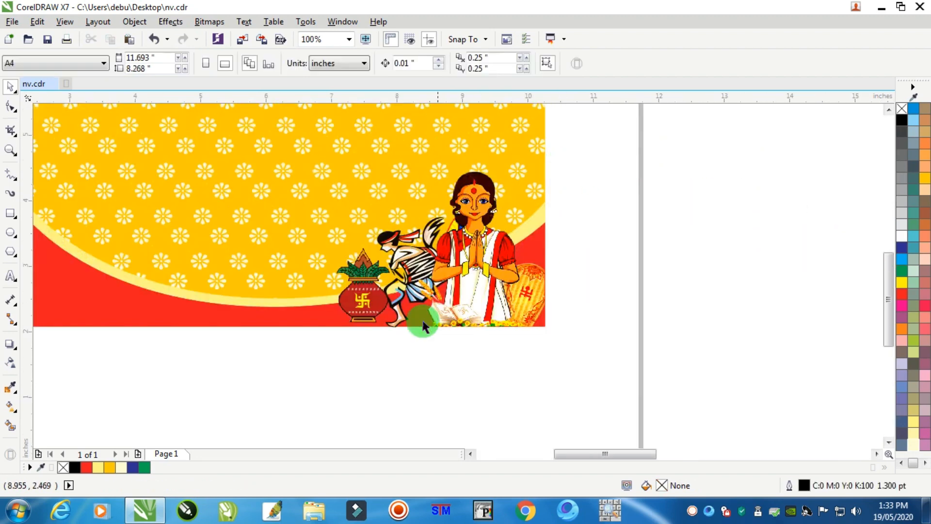
pyautogui.scroll(1, 397, 318)
pyautogui.click(329, 274)
pyautogui.keyDown('shift'); pyautogui.click(182, 325); pyautogui.keyUp('shift')
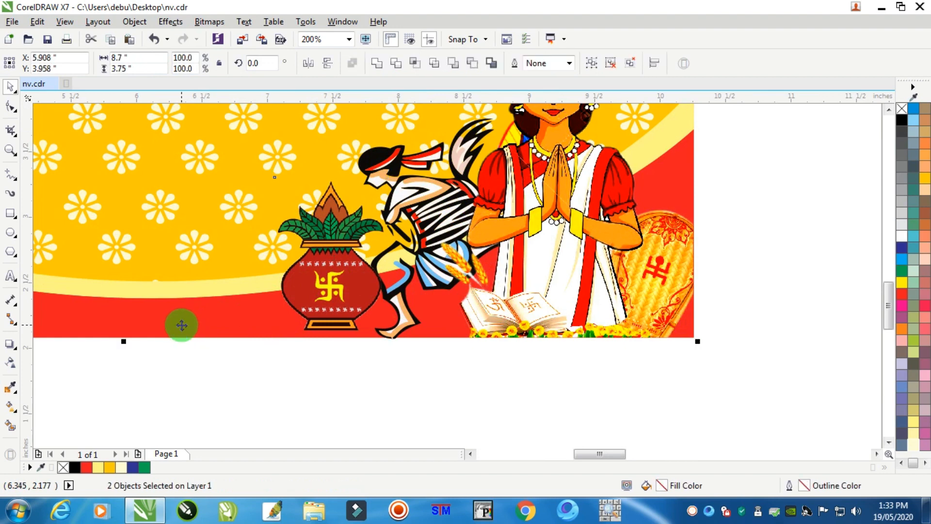
pyautogui.click(441, 390)
pyautogui.click(347, 294)
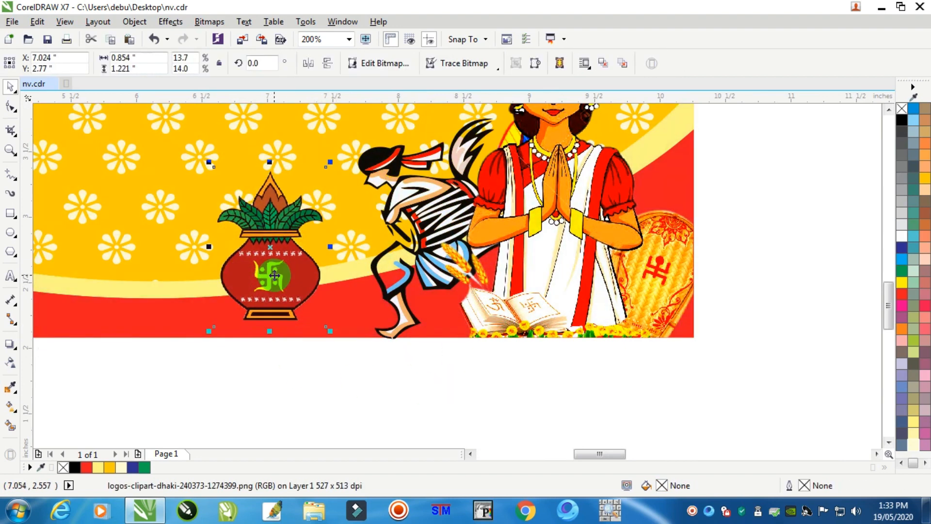
# Step: Trim the empty strip beneath the pot with the Shape tool and align the pot with the background's bottom edge
pyautogui.click(13, 116)
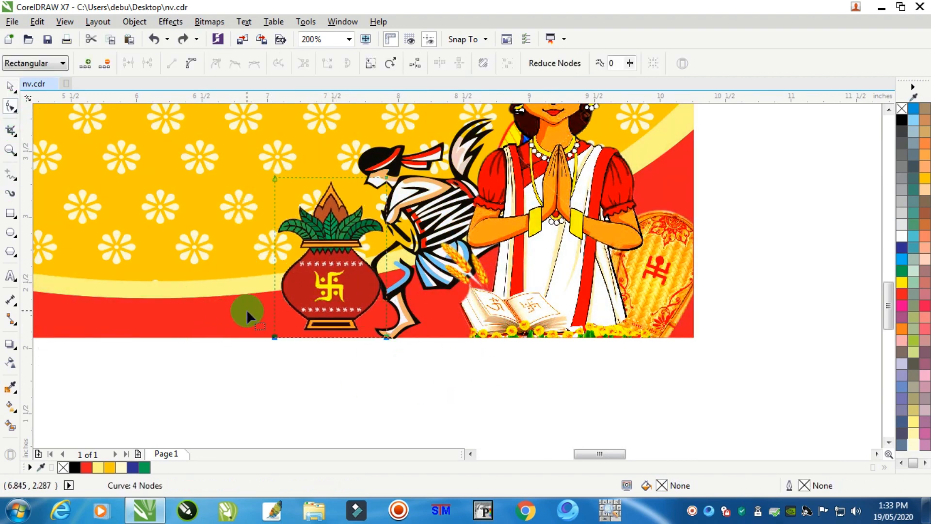
pyautogui.scroll(1, 246, 309)
pyautogui.moveTo(302, 364); pyautogui.dragTo(302, 347)
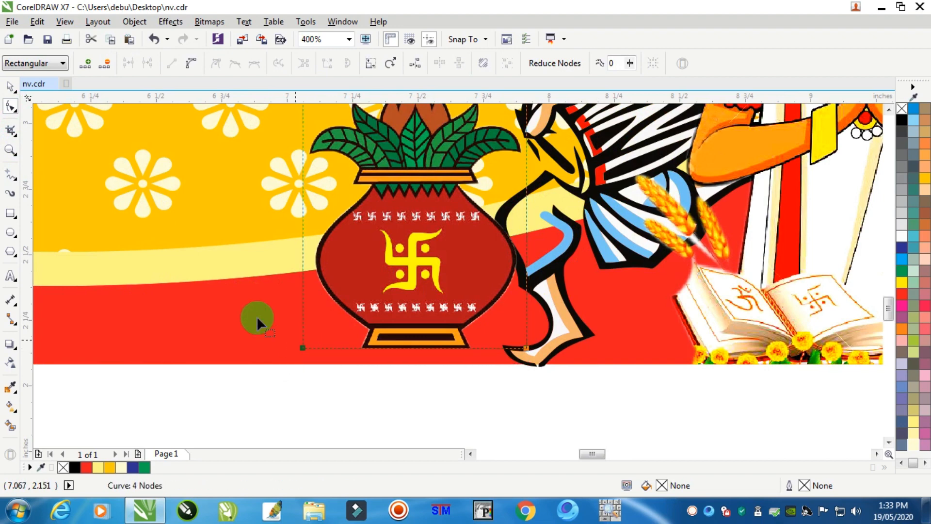
pyautogui.click(11, 88)
pyautogui.keyDown('shift'); pyautogui.click(194, 323); pyautogui.keyUp('shift')
pyautogui.hscroll(-5, 509, 439)
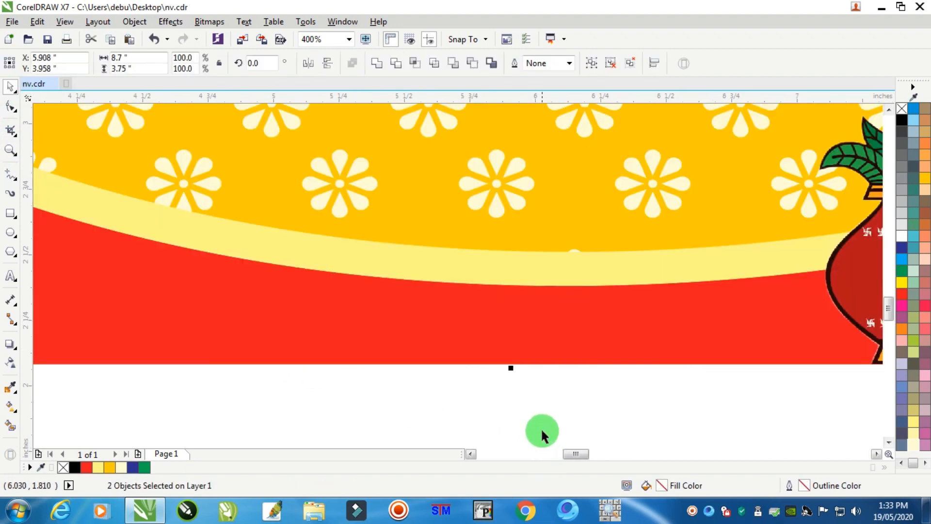
pyautogui.scroll(-4, 540, 427)
pyautogui.scroll(2, 738, 353)
pyautogui.click(732, 310)
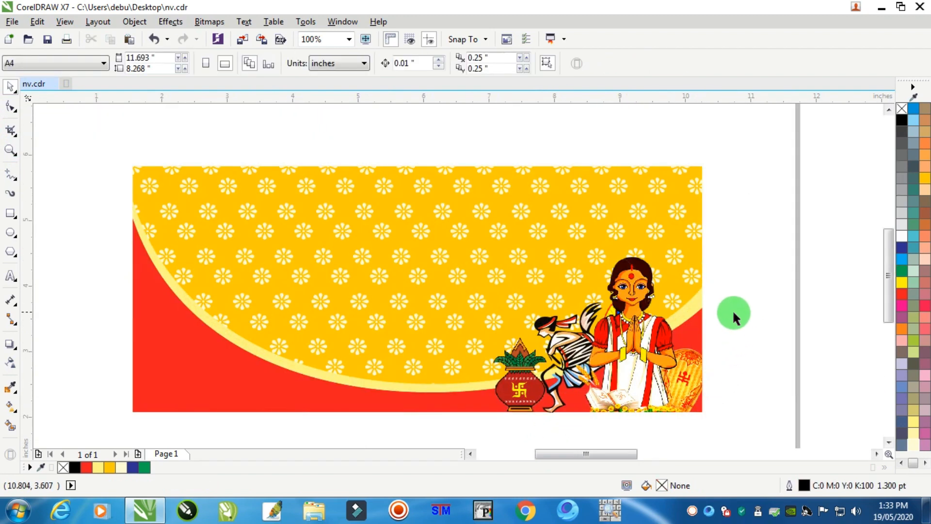
# Step: Move the drum picture beside the artwork at the page's edge and enlarge it to about 3.79 inches square
pyautogui.scroll(-1, 599, 325)
pyautogui.scroll(-2, 693, 327)
pyautogui.scroll(1, 849, 368)
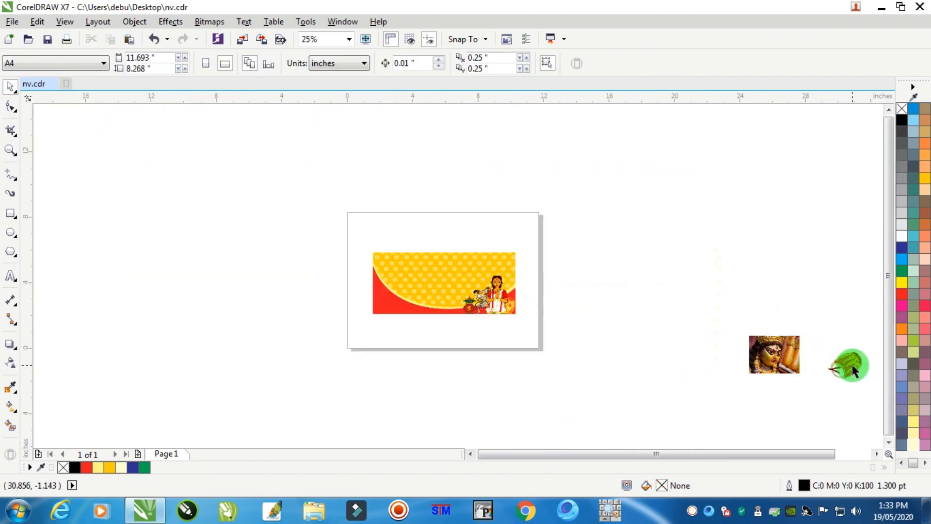
pyautogui.moveTo(850, 368); pyautogui.dragTo(556, 288)
pyautogui.scroll(1, 556, 289)
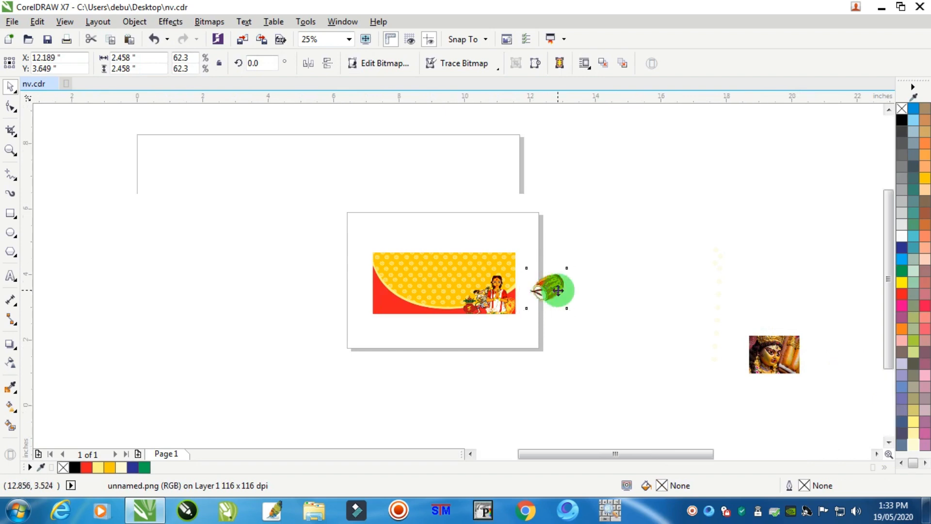
pyautogui.moveTo(584, 242); pyautogui.dragTo(624, 197)
pyautogui.scroll(2, 551, 284)
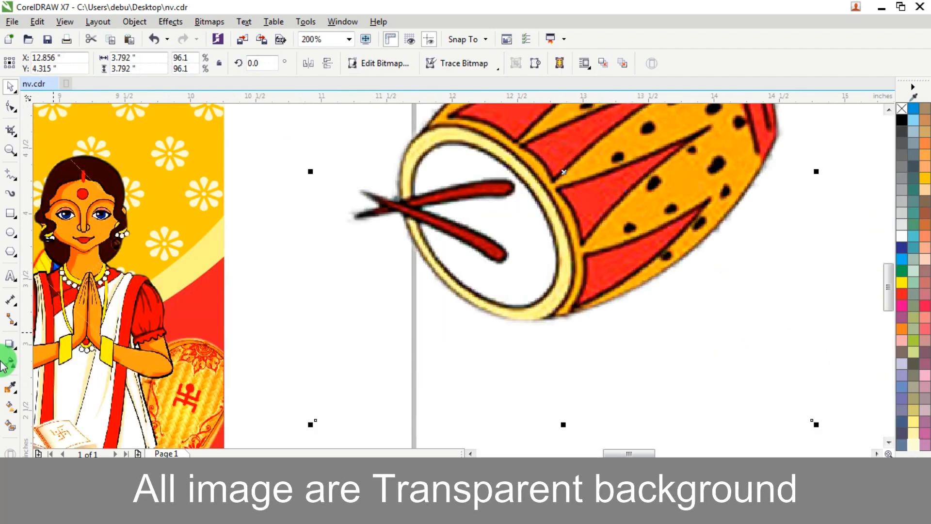
# Step: Apply a uniform transparency of 60 to the drum picture
pyautogui.click(10, 363)
pyautogui.scroll(-2, 516, 375)
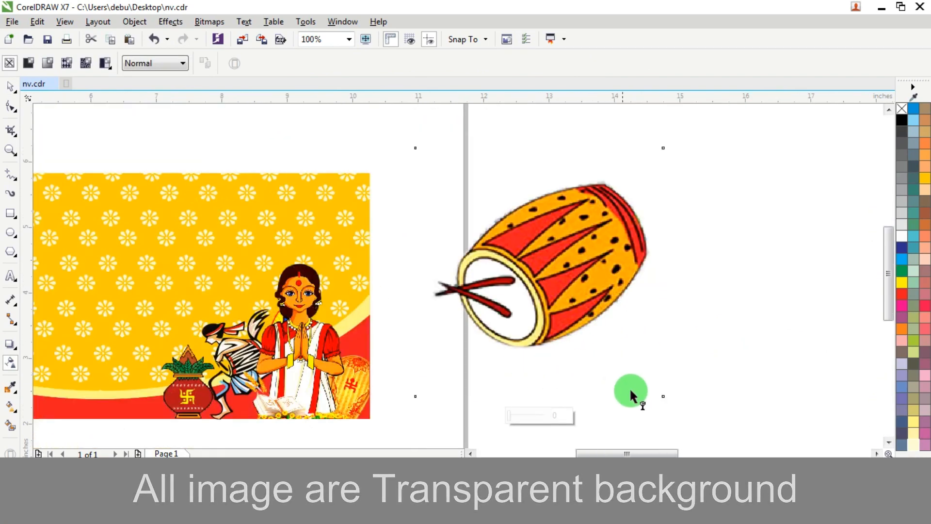
pyautogui.scroll(-1, 499, 410)
pyautogui.scroll(1, 499, 410)
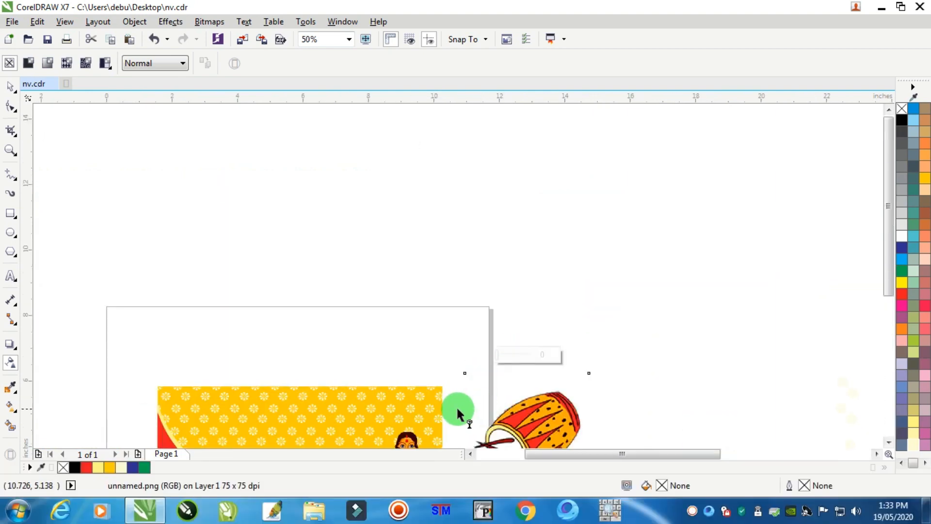
pyautogui.scroll(-3, 505, 418)
pyautogui.scroll(2, 508, 429)
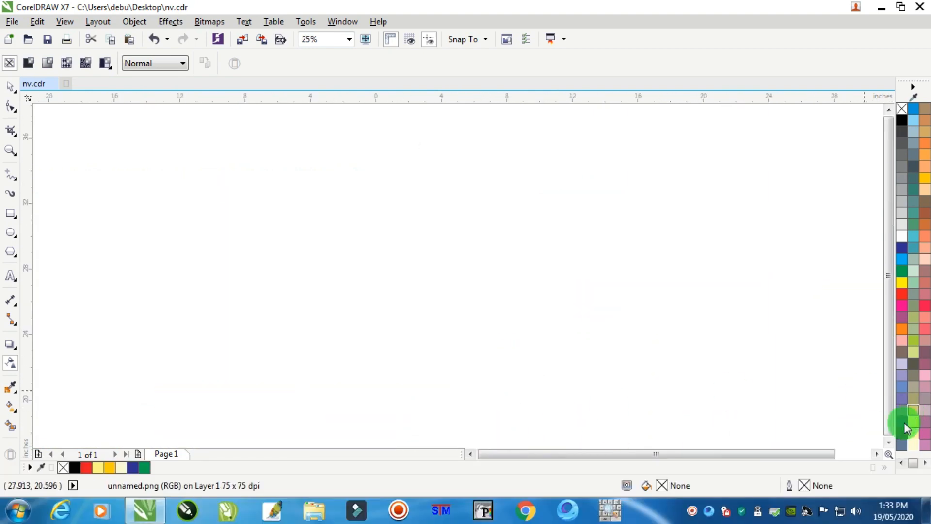
pyautogui.scroll(-4, 439, 257)
pyautogui.scroll(1, 473, 311)
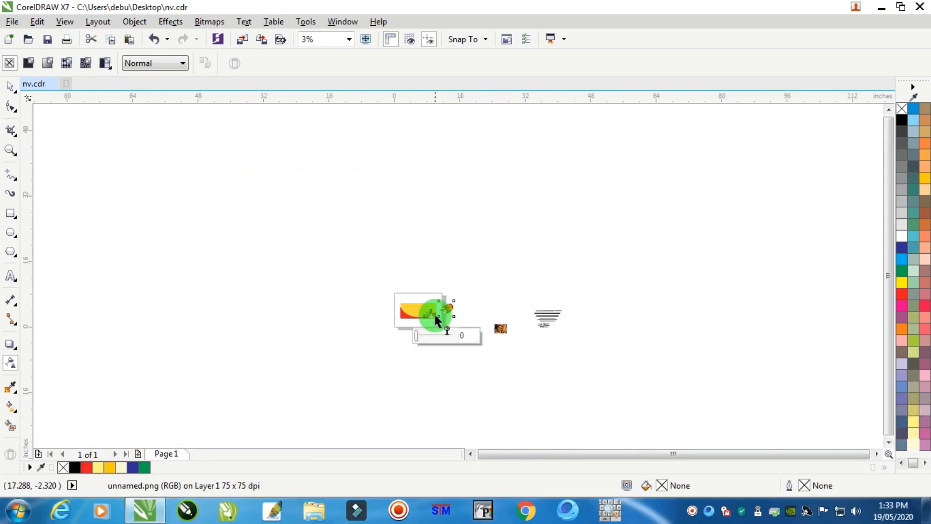
pyautogui.scroll(2, 434, 318)
pyautogui.moveTo(427, 337); pyautogui.dragTo(458, 339)
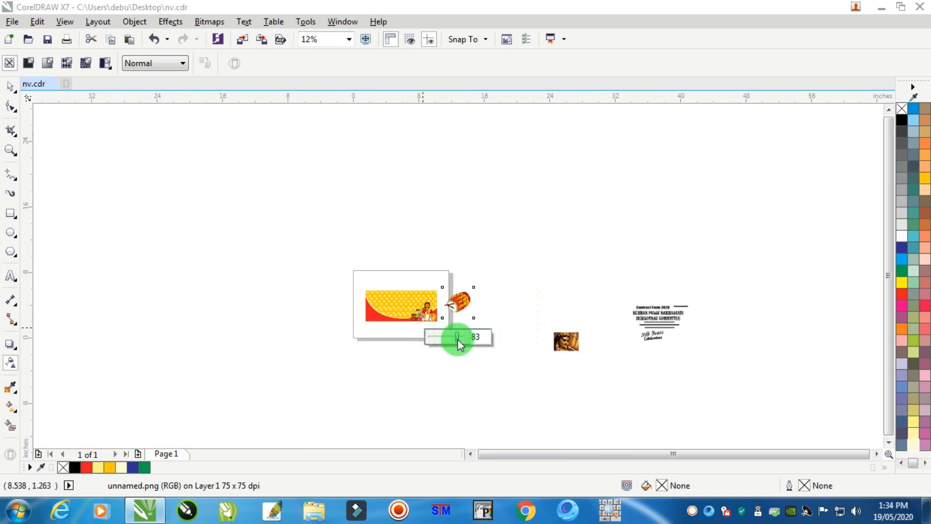
pyautogui.click(475, 337)
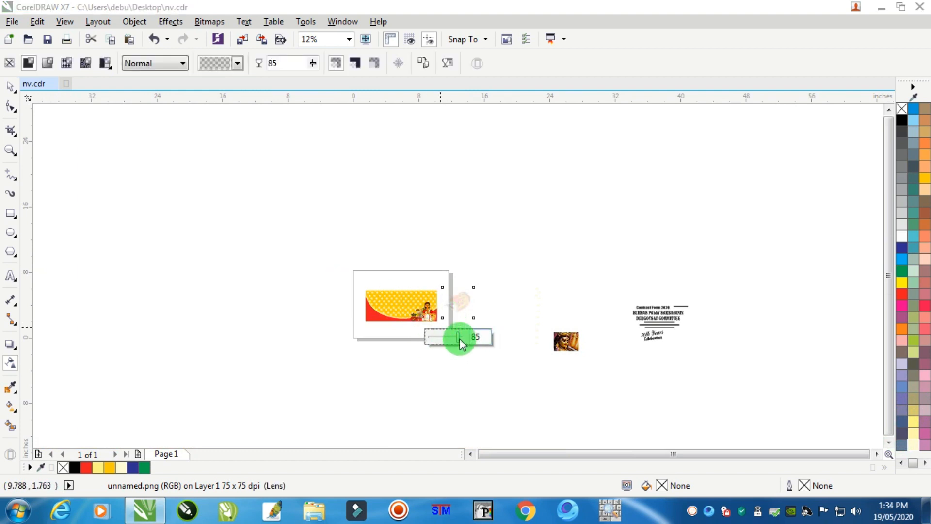
pyautogui.click(11, 87)
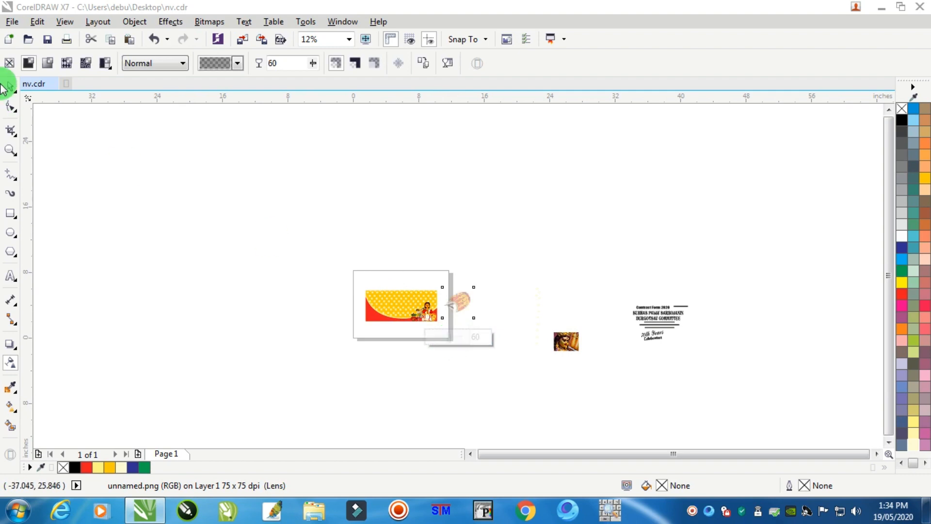
pyautogui.click(419, 275)
# Step: Move the faded drum up toward the artwork and scale it down to about 3.19 inches square
pyautogui.scroll(2, 463, 305)
pyautogui.scroll(3, 464, 305)
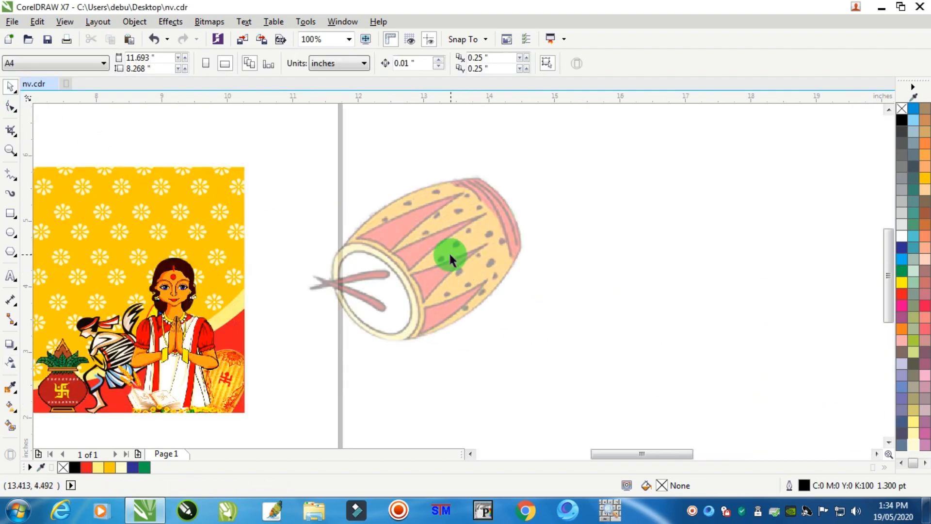
pyautogui.moveTo(446, 252); pyautogui.dragTo(409, 198)
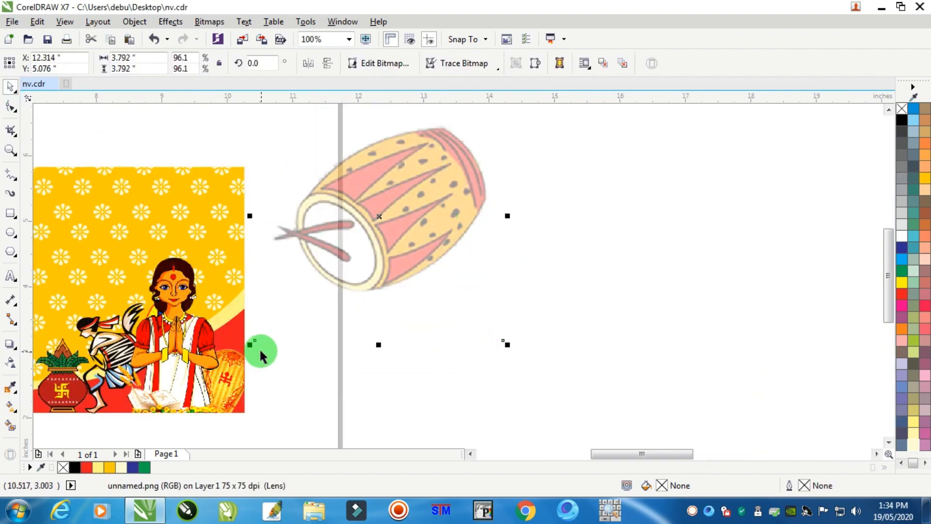
pyautogui.moveTo(252, 343); pyautogui.dragTo(288, 304)
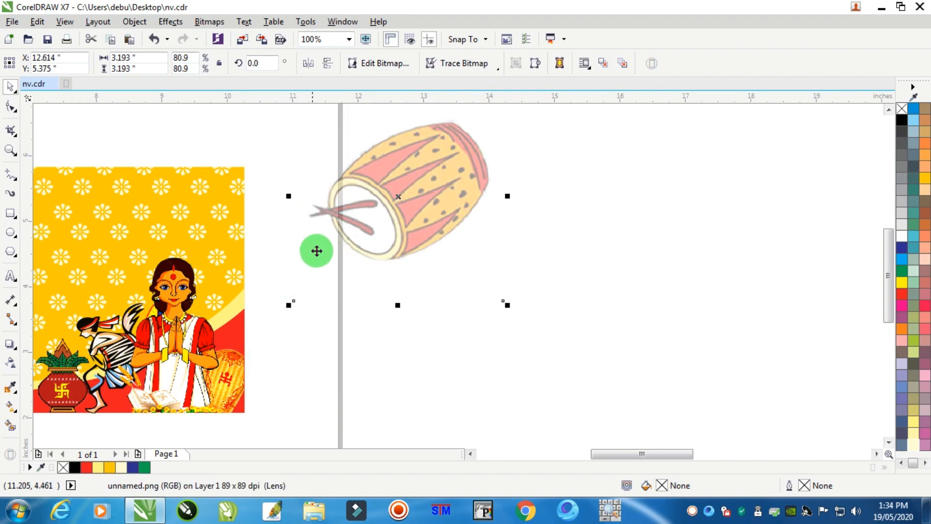
# Step: Try to PowerClip the faded drum inside the golden rectangle of the grouped background, and undo the placement
pyautogui.click(134, 21)
pyautogui.moveTo(170, 141)
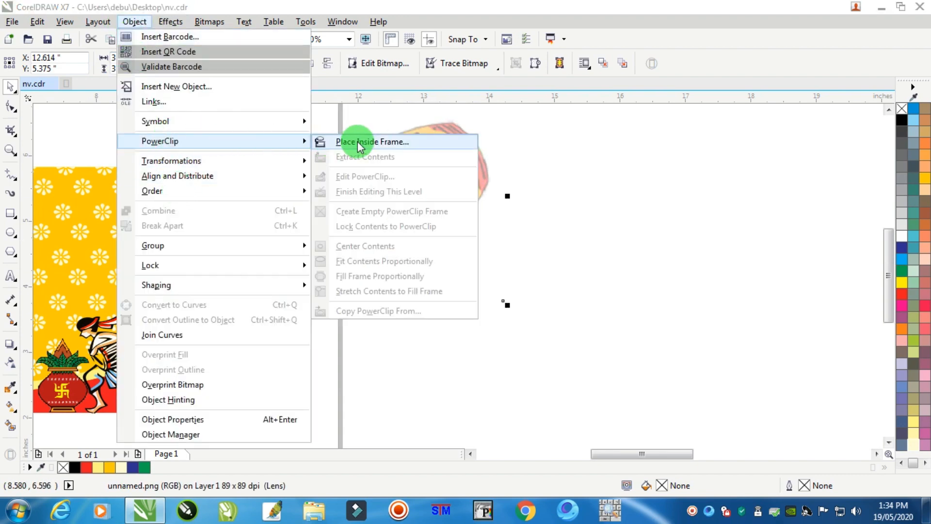
pyautogui.click(252, 141)
pyautogui.click(194, 205)
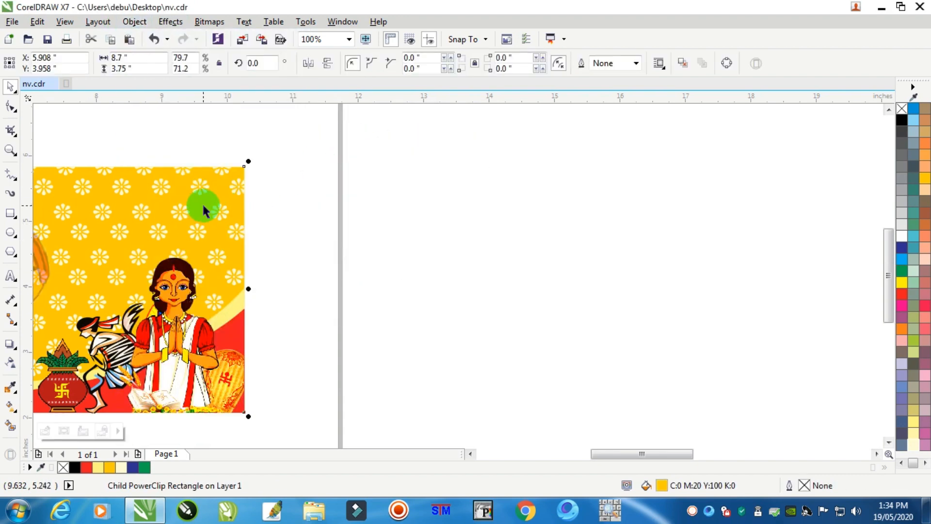
pyautogui.scroll(-2, 201, 203)
pyautogui.scroll(2, 129, 191)
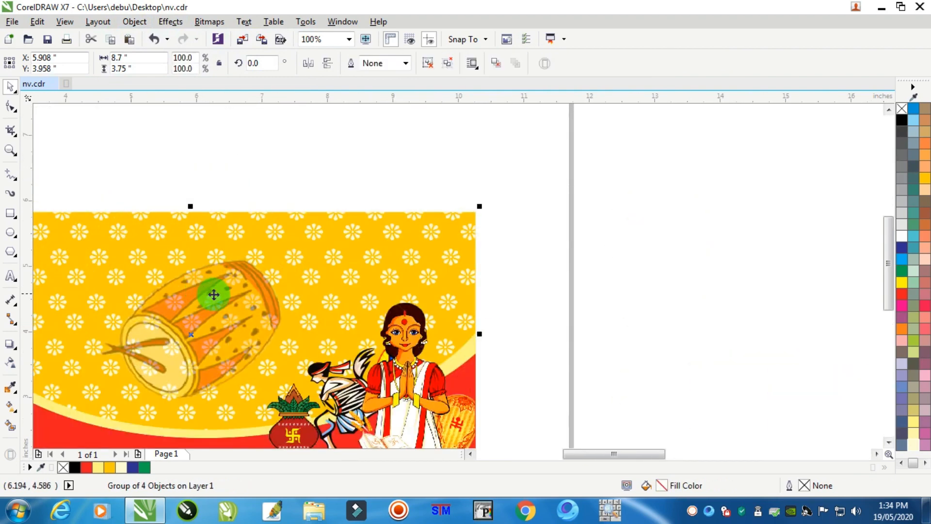
pyautogui.click(363, 163)
pyautogui.hotkey('ctrl', 'z')
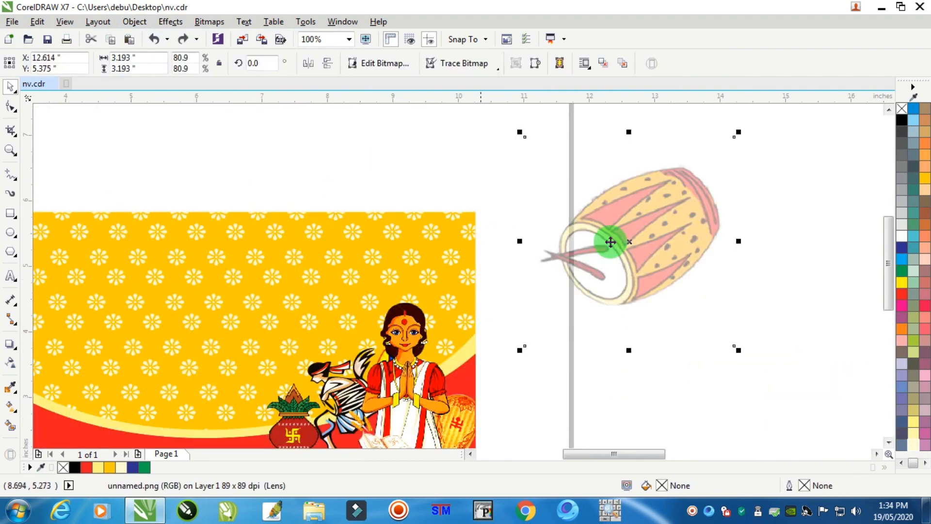
# Step: Ungroup the four background objects and shift the faded drum slightly upward beside the artwork
pyautogui.moveTo(331, 242); pyautogui.dragTo(351, 196)
pyautogui.hotkey('ctrl', 'z')
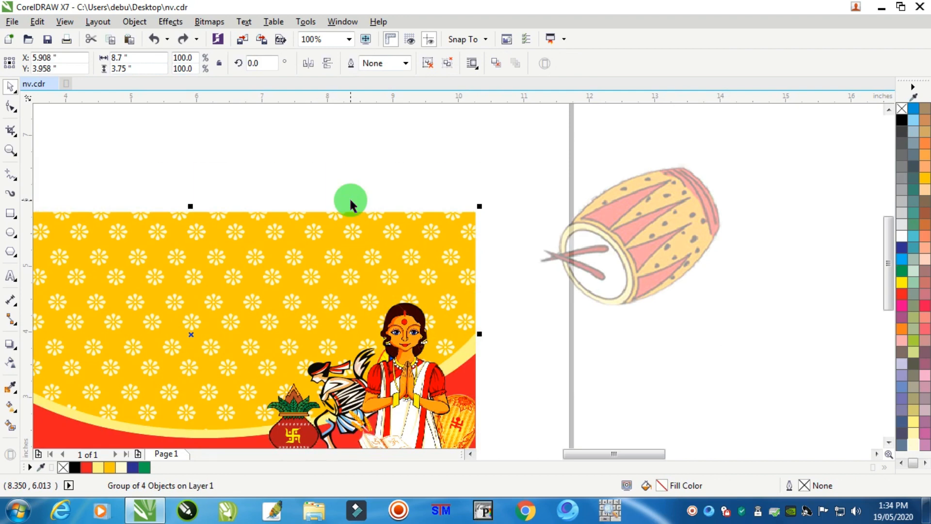
pyautogui.hotkey('ctrl', 'u')
pyautogui.click(651, 285)
pyautogui.click(651, 285)
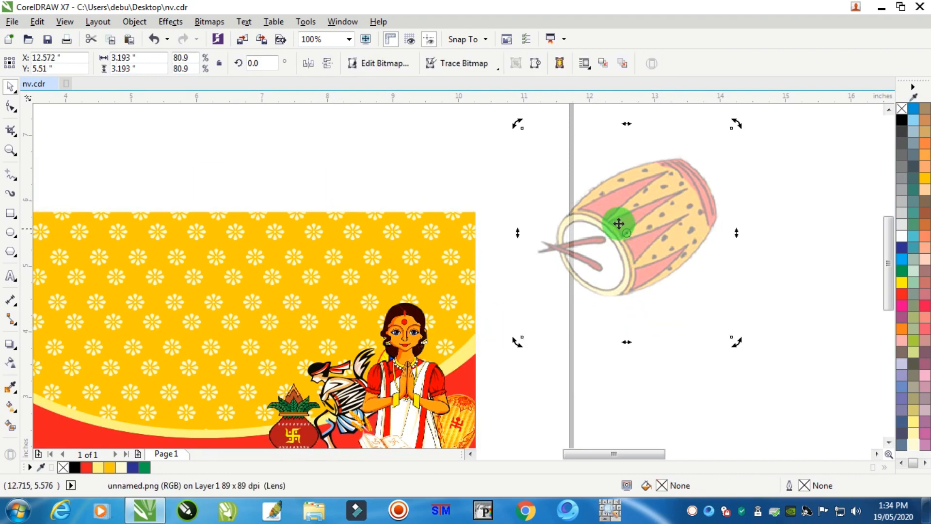
# Step: PowerClip the faded drum inside the golden rectangle
pyautogui.click(135, 21)
pyautogui.moveTo(277, 141)
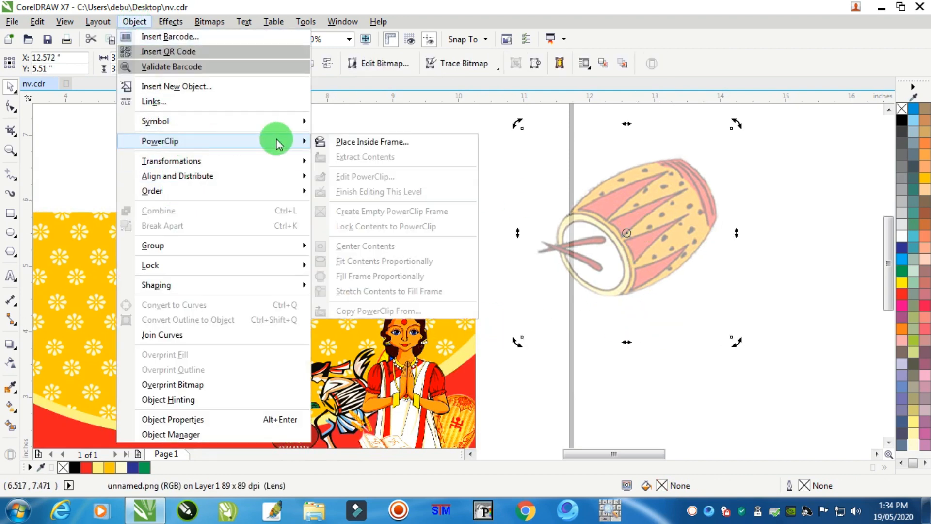
pyautogui.click(354, 141)
pyautogui.click(330, 235)
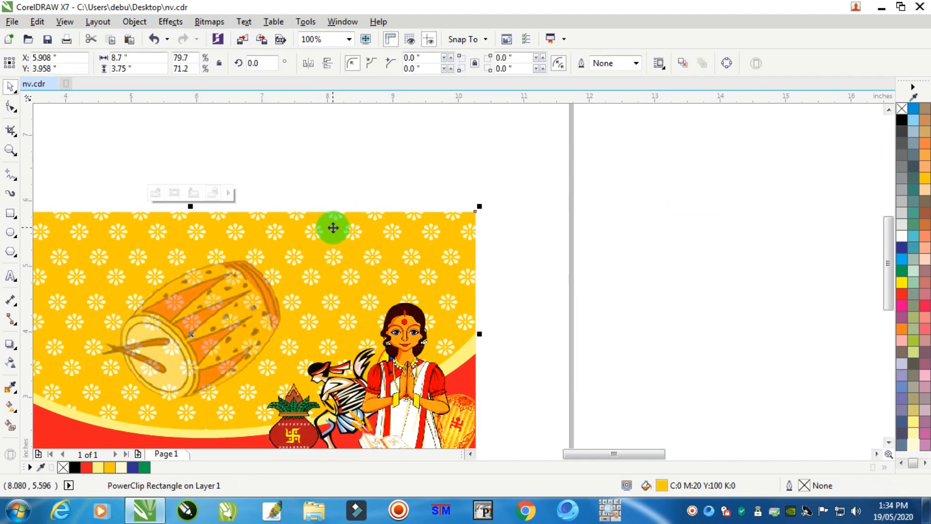
# Step: Edit the PowerClip contents, moving the drum over the rectangle's upper-right corner and enlarging it to about 3.56 inches square
pyautogui.keyDown('ctrl'); pyautogui.click(334, 227); pyautogui.keyUp('ctrl')
pyautogui.moveTo(221, 309); pyautogui.dragTo(416, 270)
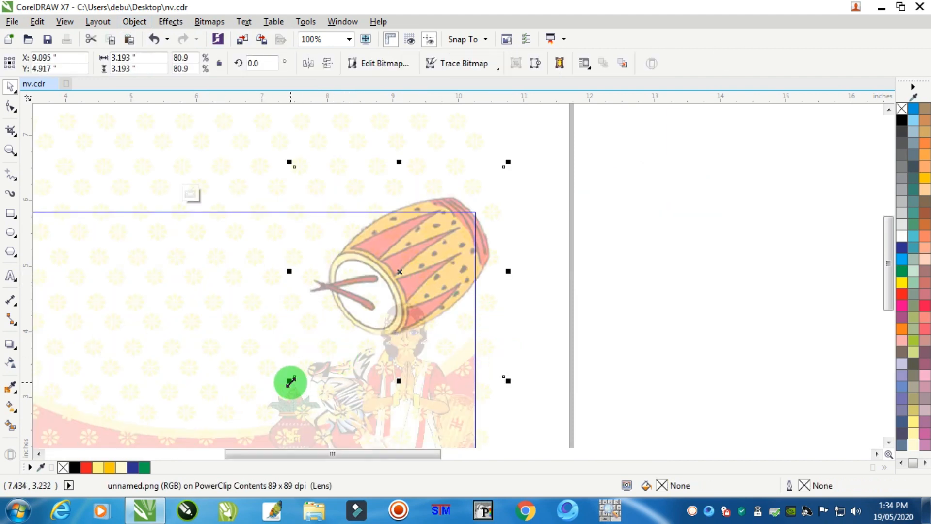
pyautogui.moveTo(291, 382); pyautogui.dragTo(265, 404)
pyautogui.moveTo(432, 269); pyautogui.dragTo(451, 257)
# Step: Send the drum behind the ornament pattern to the back of the layer, and finish editing the PowerClip
pyautogui.rightClick(452, 262)
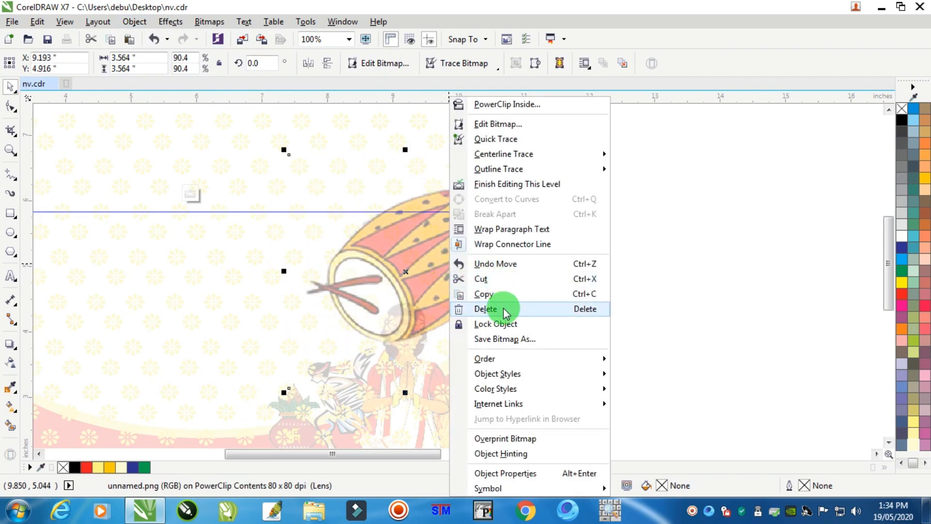
pyautogui.moveTo(485, 359)
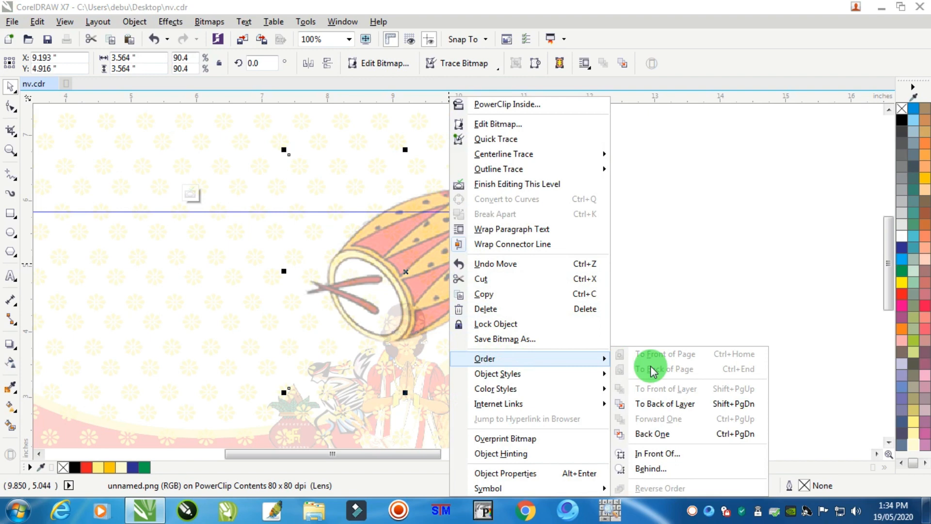
pyautogui.click(662, 404)
pyautogui.keyDown('ctrl'); pyautogui.click(625, 288); pyautogui.keyUp('ctrl')
pyautogui.click(530, 324)
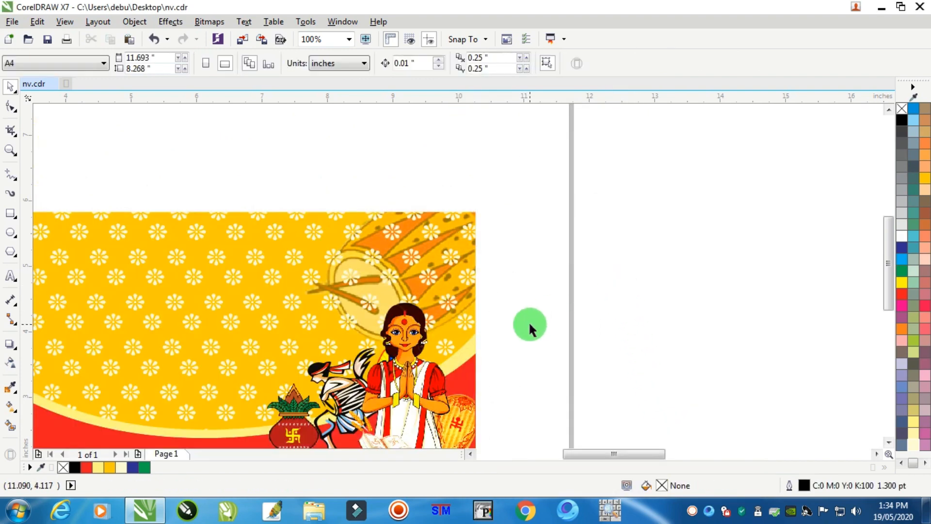
# Step: Move the Durga face photo from the pasteboard onto the page over the golden artwork
pyautogui.scroll(-3, 529, 322)
pyautogui.scroll(3, 411, 309)
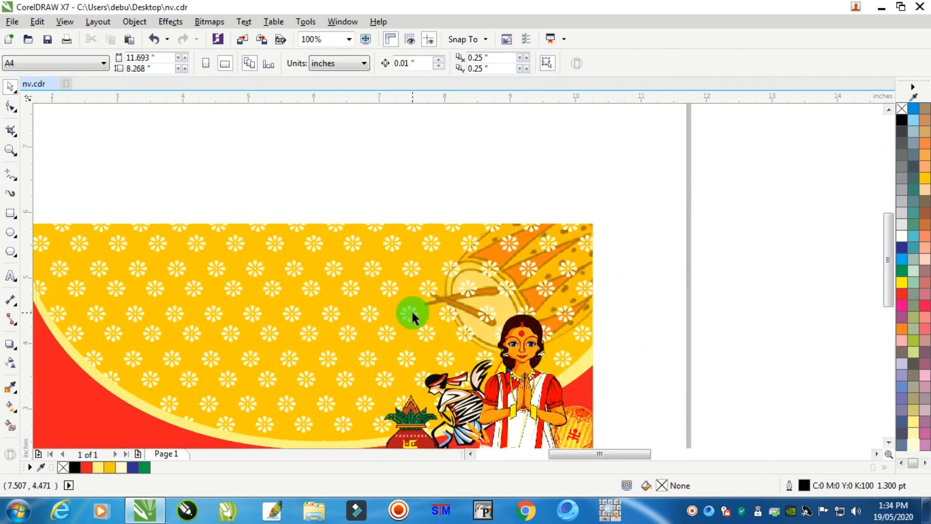
pyautogui.scroll(-1, 411, 309)
pyautogui.scroll(-1, 409, 318)
pyautogui.scroll(1, 398, 339)
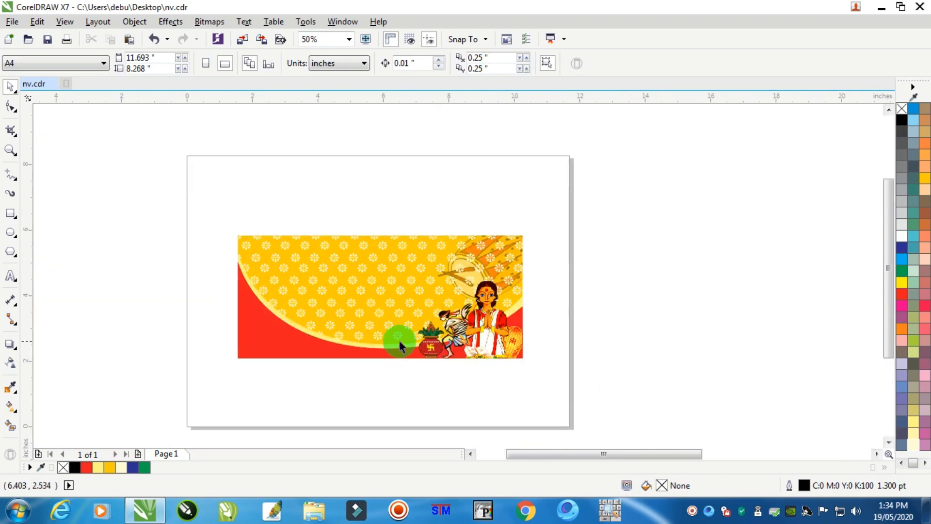
pyautogui.scroll(-1, 417, 332)
pyautogui.scroll(-1, 418, 332)
pyautogui.scroll(1, 578, 371)
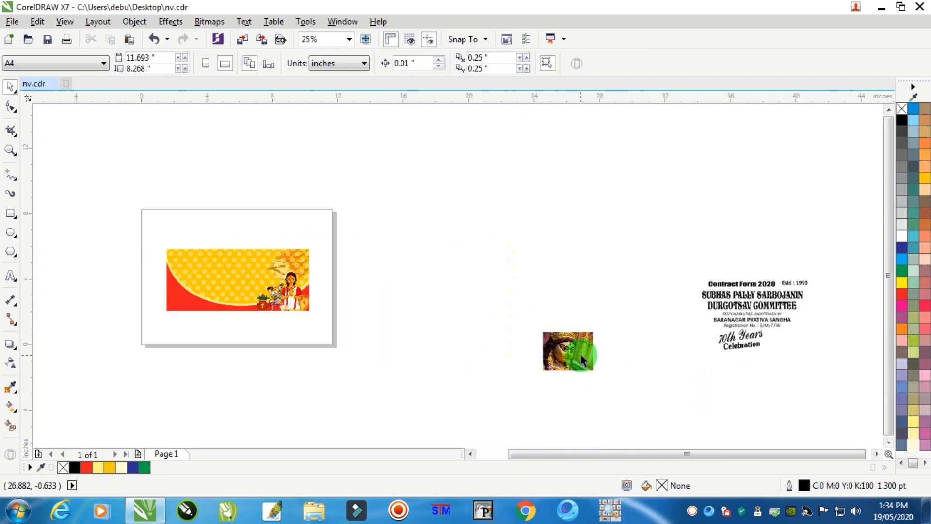
pyautogui.moveTo(581, 358); pyautogui.dragTo(479, 293)
pyautogui.moveTo(419, 233); pyautogui.dragTo(413, 183)
pyautogui.scroll(1, 92, 254)
# Step: Align the Durga photo with the bottom and left edges of the curved red band
pyautogui.click(275, 328)
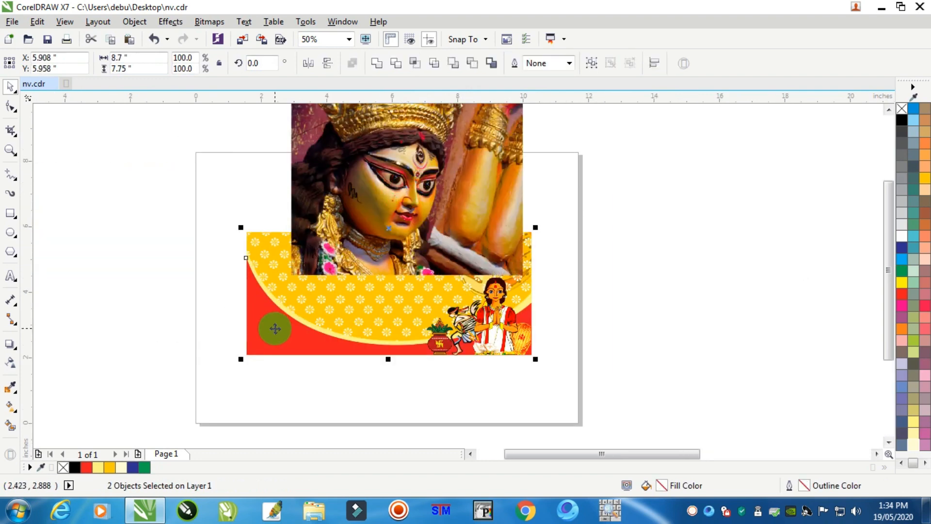
pyautogui.press('b')
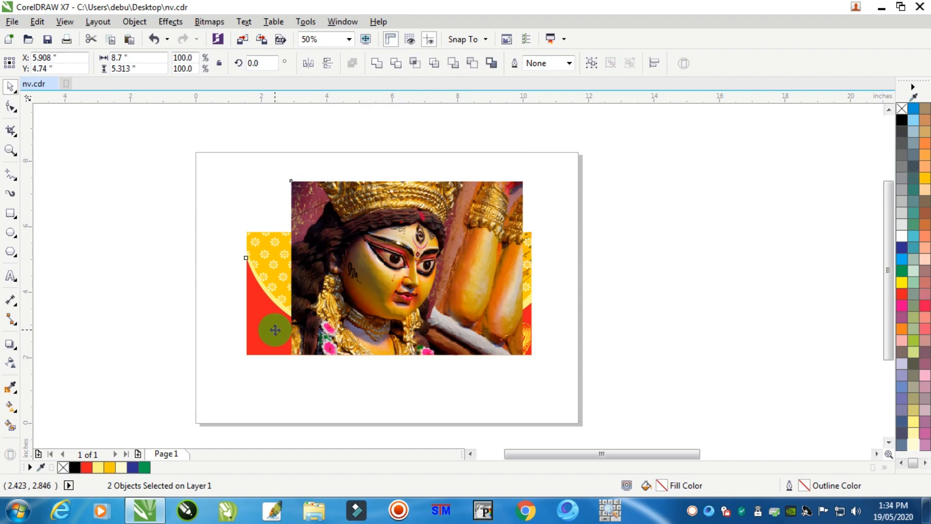
pyautogui.press('r')
pyautogui.press('l')
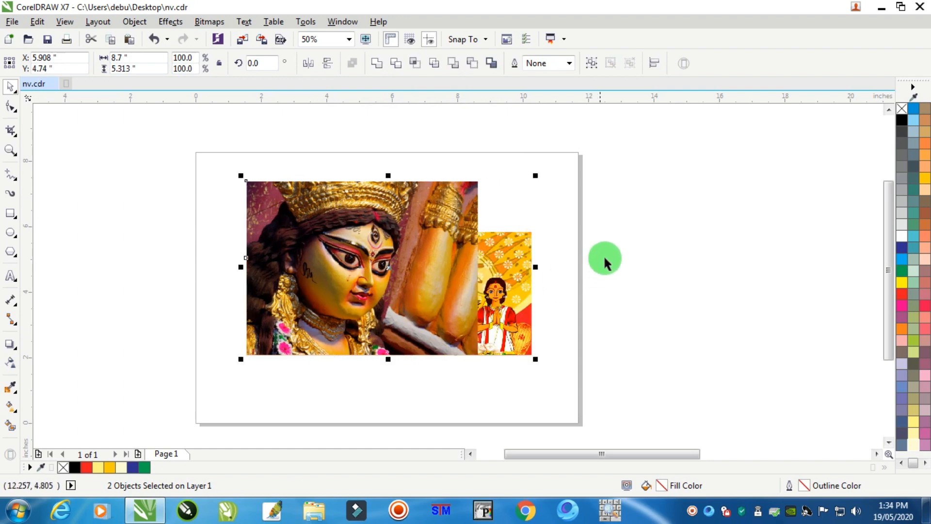
# Step: Scale the Durga photo proportionally to 5.0 by 3.75 inches, matching the height of the golden rectangle
pyautogui.click(375, 209)
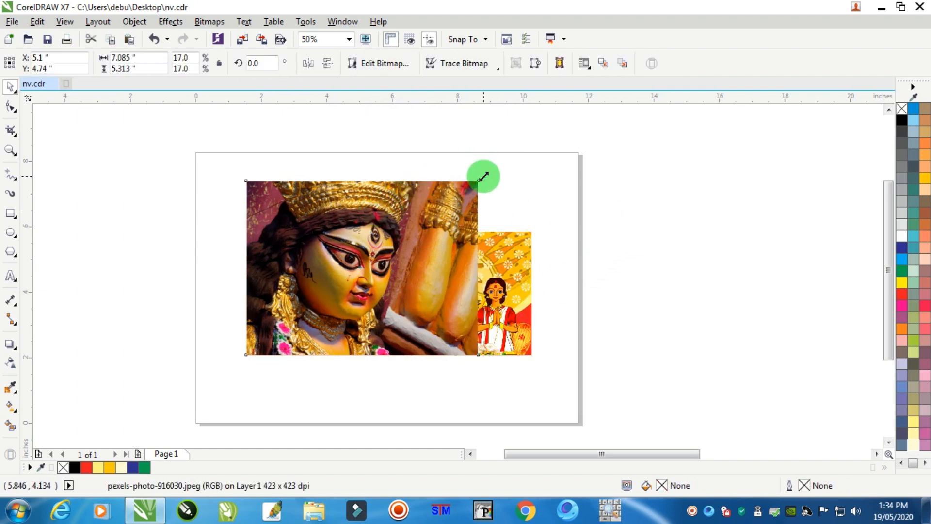
pyautogui.moveTo(483, 176); pyautogui.dragTo(439, 206)
pyautogui.scroll(1, 384, 248)
pyautogui.scroll(3, 438, 208)
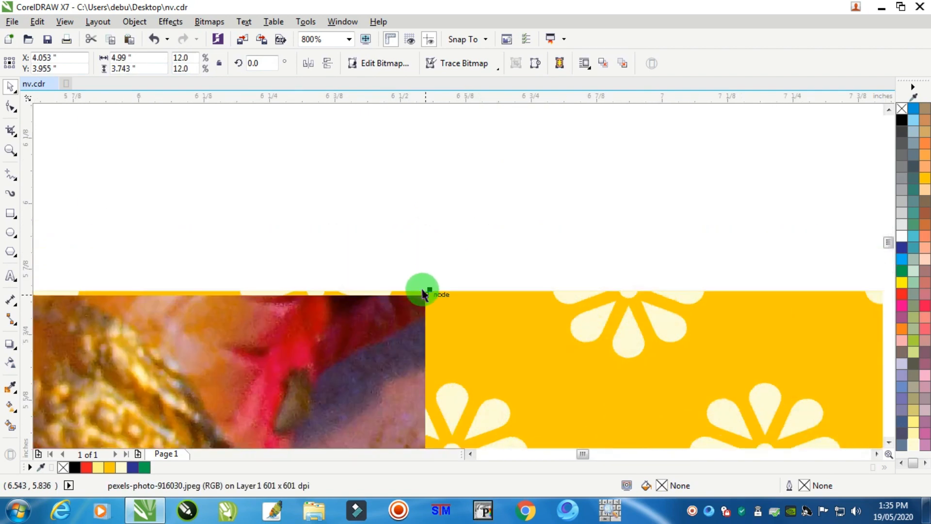
pyautogui.scroll(2, 423, 290)
pyautogui.moveTo(438, 306); pyautogui.dragTo(456, 287)
pyautogui.scroll(-7, 455, 287)
pyautogui.scroll(1, 441, 325)
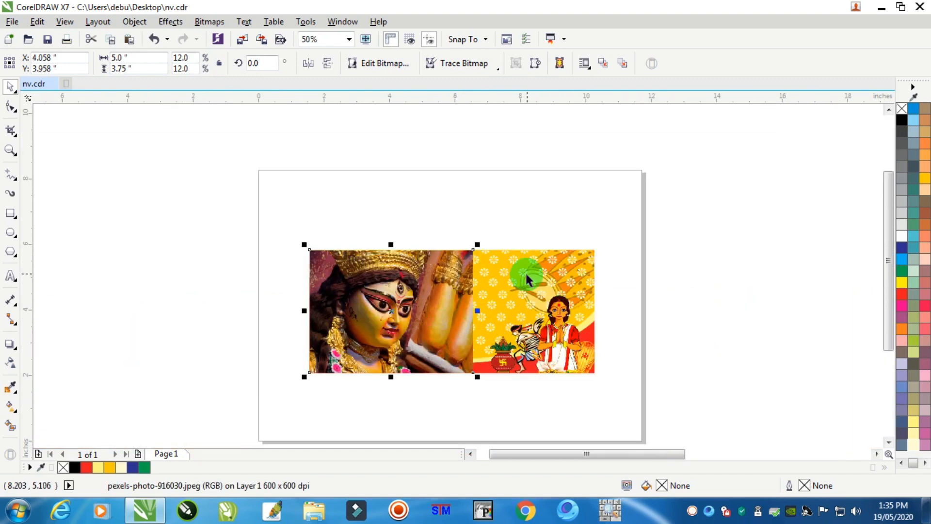
# Step: Trim the left edge of the Durga photo with the Shape tool, reducing its width to 4.375 inches
pyautogui.keyDown('shift'); pyautogui.click(515, 287); pyautogui.keyUp('shift')
pyautogui.click(667, 282)
pyautogui.click(345, 318)
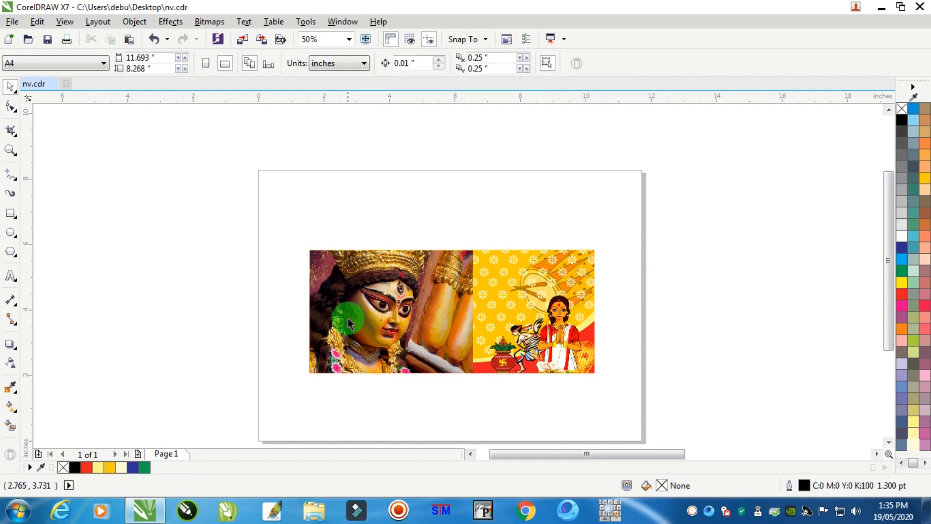
pyautogui.click(17, 139)
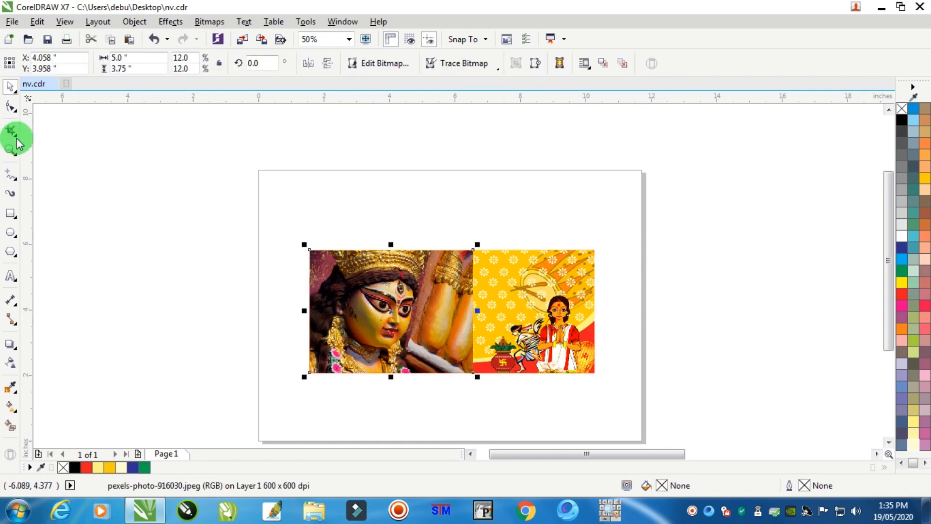
pyautogui.click(10, 108)
pyautogui.moveTo(314, 343); pyautogui.dragTo(331, 381)
pyautogui.click(10, 88)
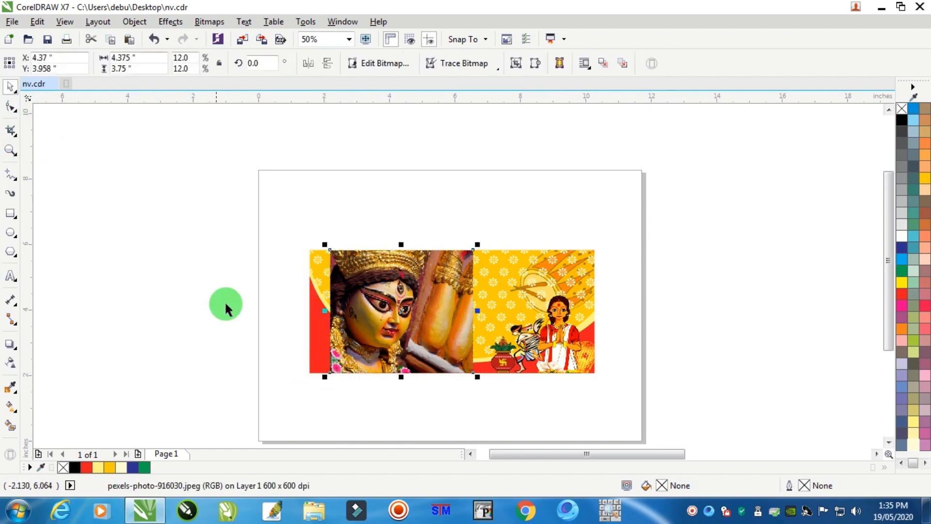
# Step: Align the trimmed Durga photo with the left edge of the red band
pyautogui.keyDown('shift'); pyautogui.click(318, 329); pyautogui.keyUp('shift')
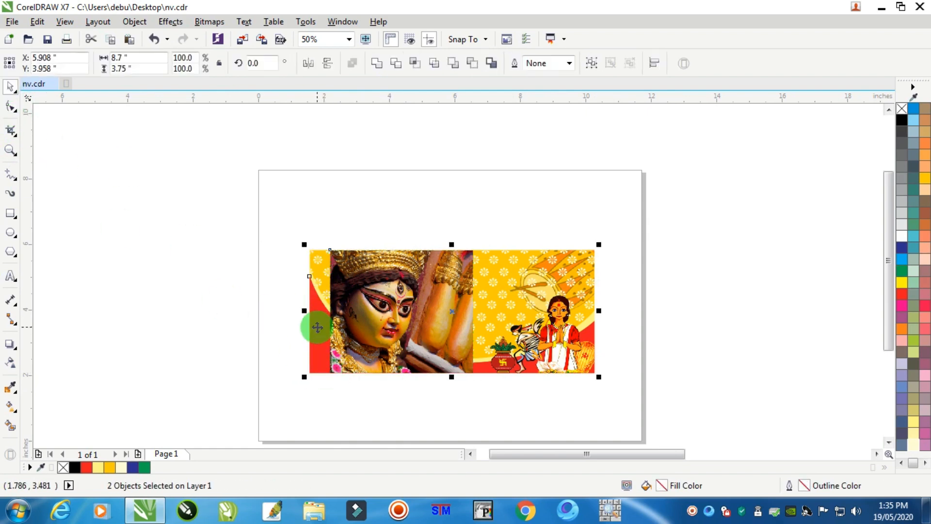
pyautogui.press('l')
pyautogui.click(681, 225)
pyautogui.click(415, 292)
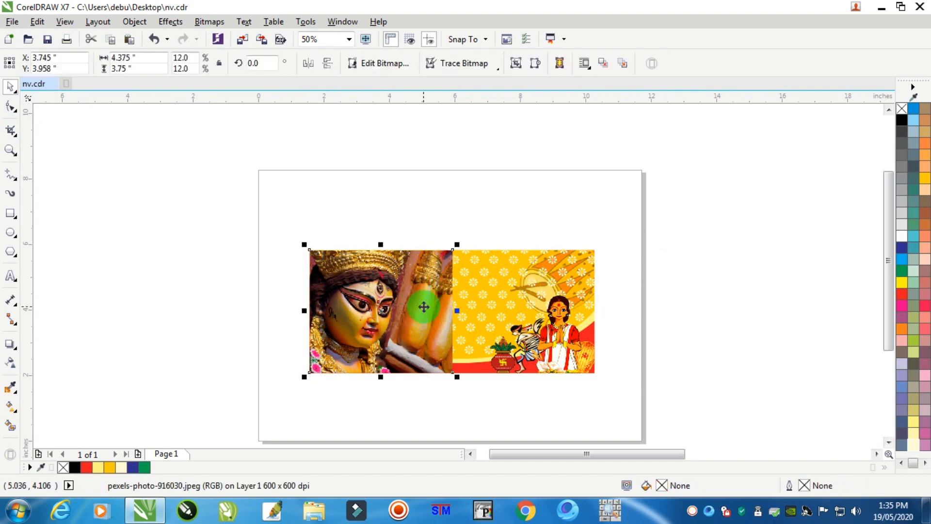
# Step: Apply a horizontal linear transparency to the Durga photo, fading its right side into the golden background
pyautogui.scroll(2, 417, 298)
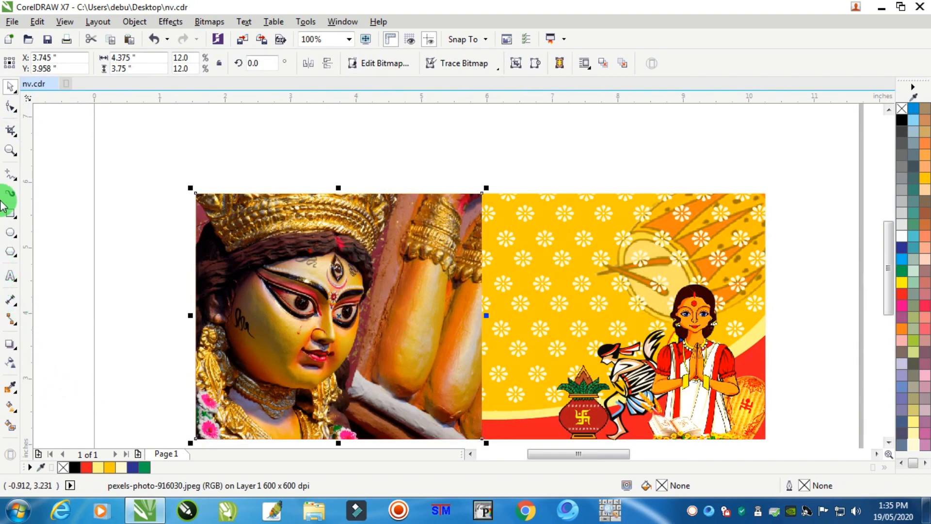
pyautogui.click(10, 367)
pyautogui.moveTo(459, 342); pyautogui.dragTo(427, 335)
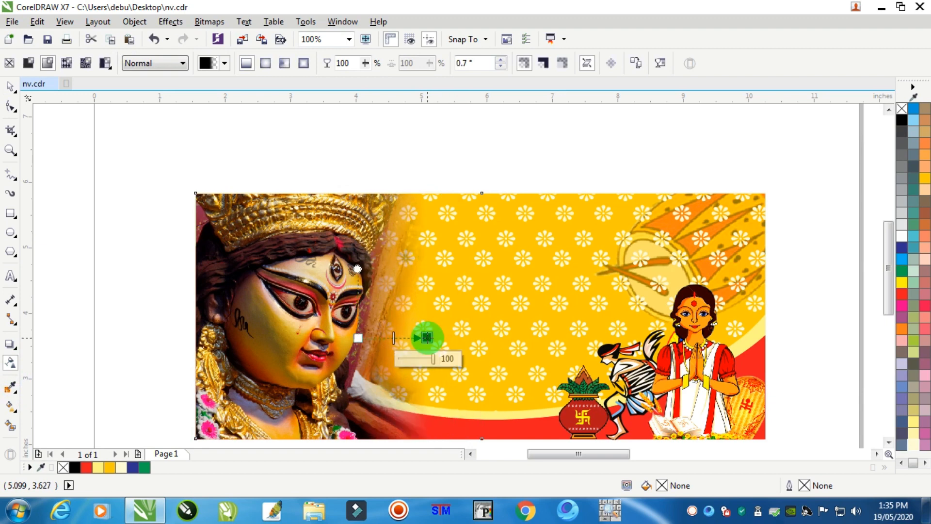
pyautogui.click(10, 86)
pyautogui.click(198, 252)
# Step: Stretch the Durga photo horizontally to a width of 4.572 inches
pyautogui.scroll(-2, 198, 254)
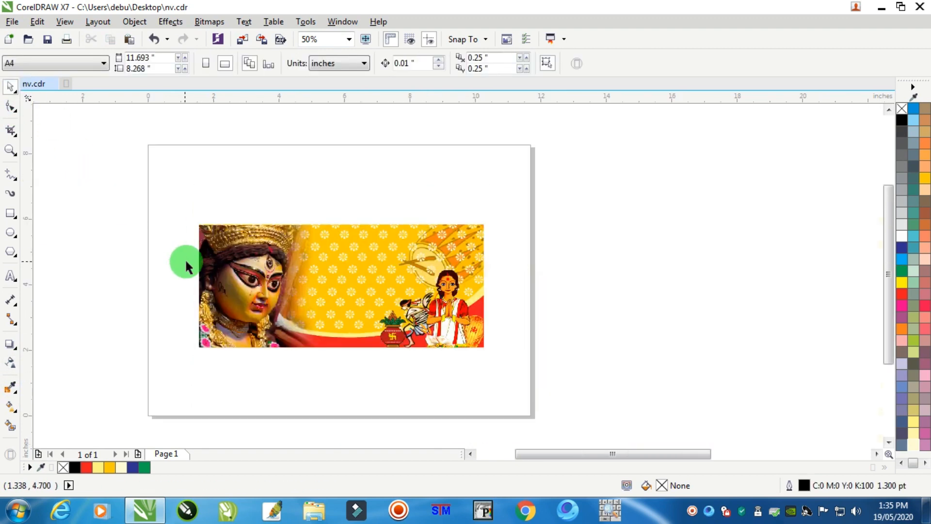
pyautogui.click(348, 276)
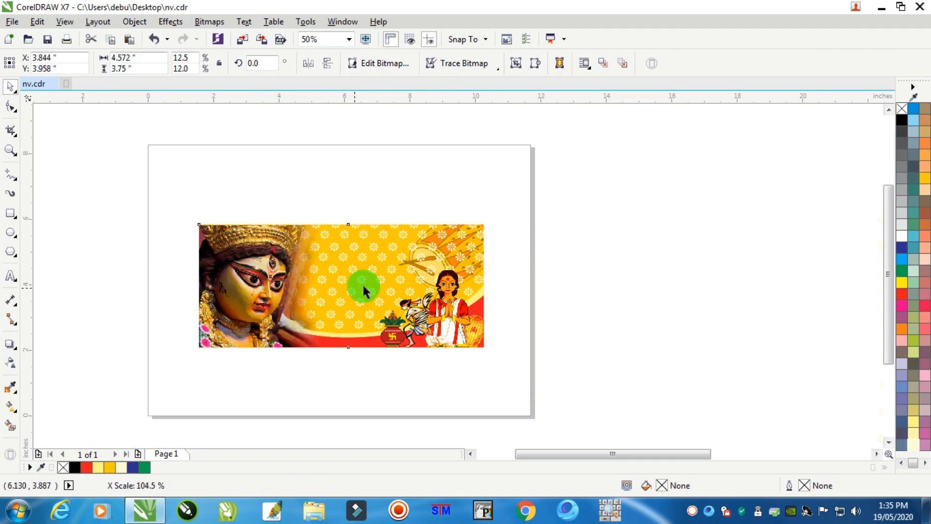
pyautogui.press('Escape')
# Step: Open the golden rectangle's PowerClip contents for editing
pyautogui.scroll(4, 463, 248)
pyautogui.scroll(1, 463, 251)
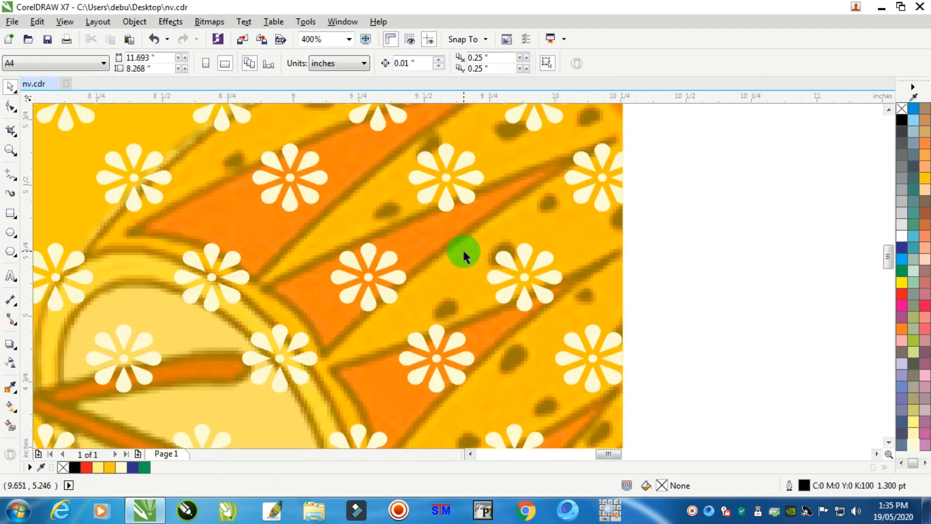
pyautogui.scroll(-4, 463, 251)
pyautogui.scroll(1, 365, 290)
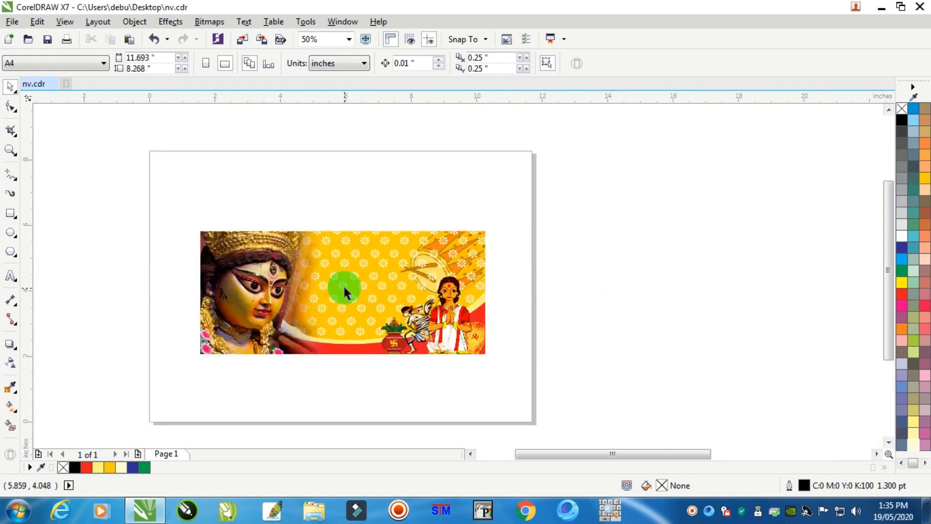
pyautogui.click(354, 279)
pyautogui.doubleClick(354, 279)
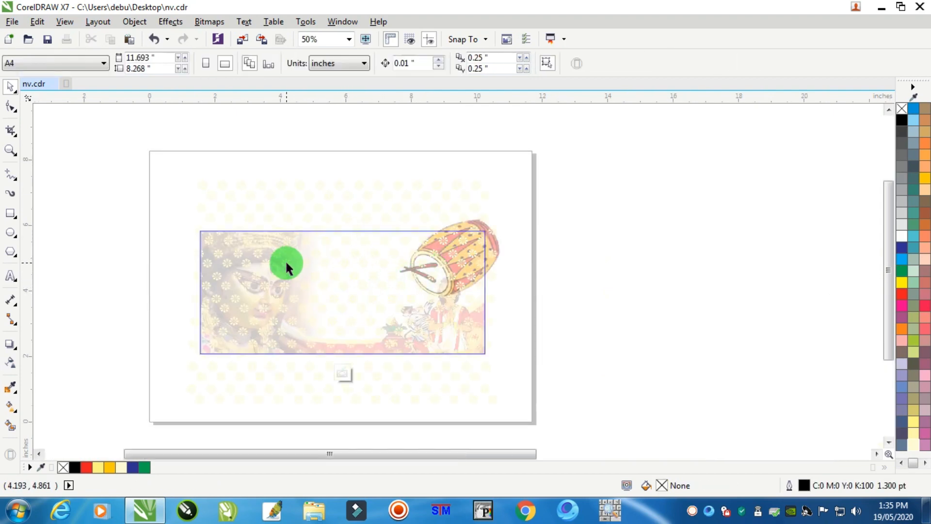
# Step: Try shifting the ornament pattern inside the PowerClip, and undo each move
pyautogui.click(310, 245)
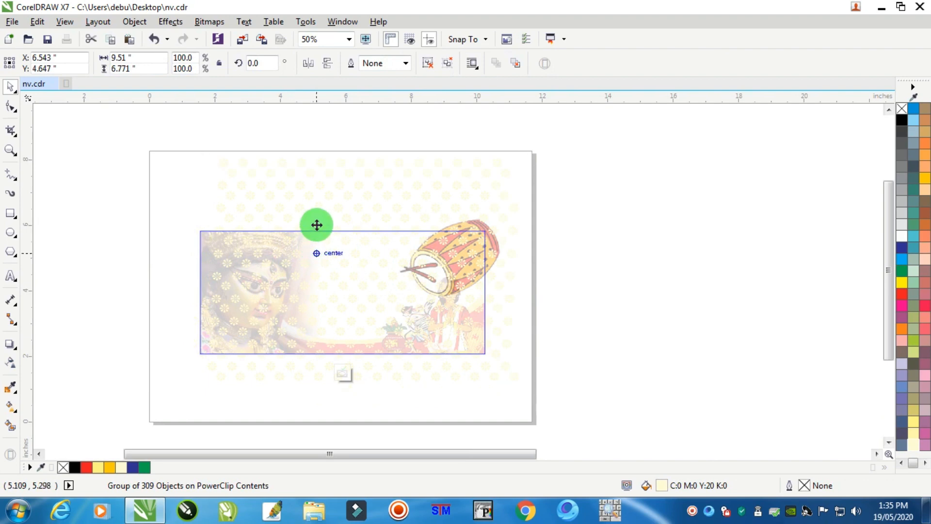
pyautogui.click(575, 204)
pyautogui.hotkey('ctrl', 'z')
pyautogui.scroll(2, 321, 295)
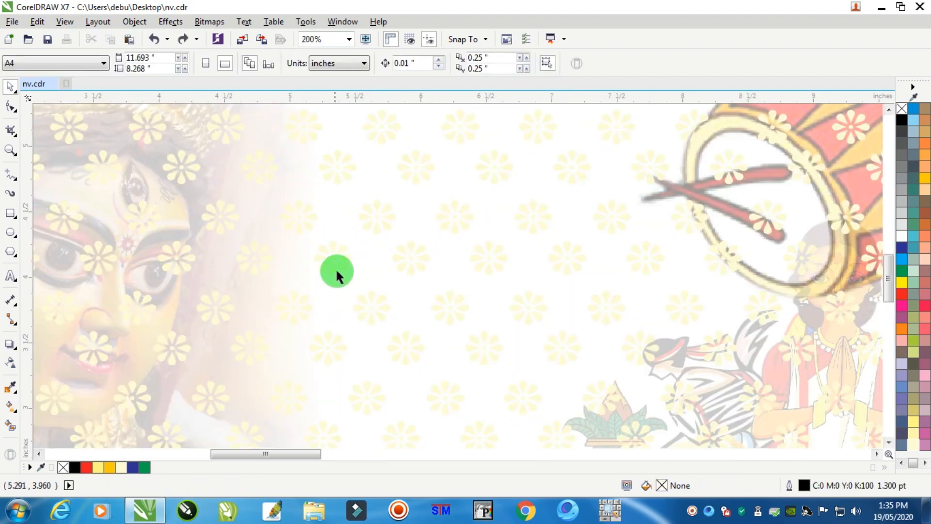
pyautogui.moveTo(455, 216); pyautogui.dragTo(464, 211)
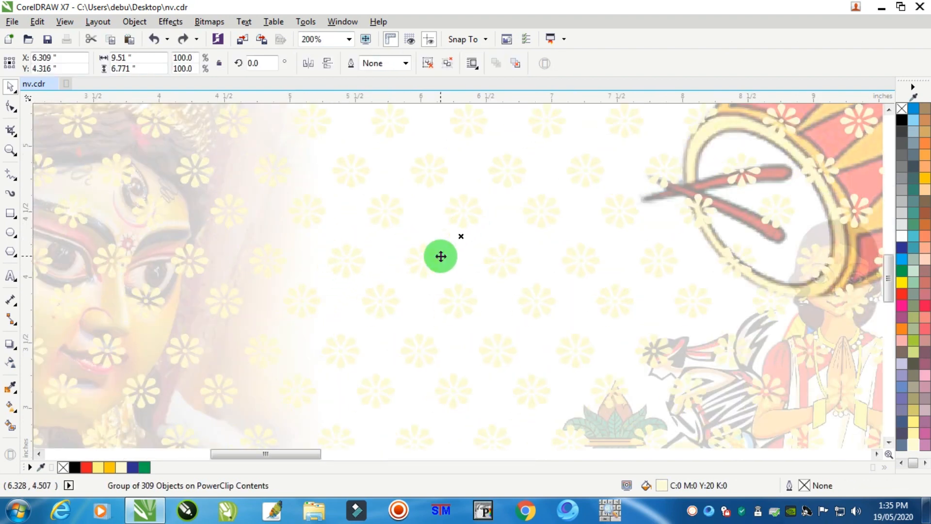
pyautogui.hotkey('ctrl', 'z')
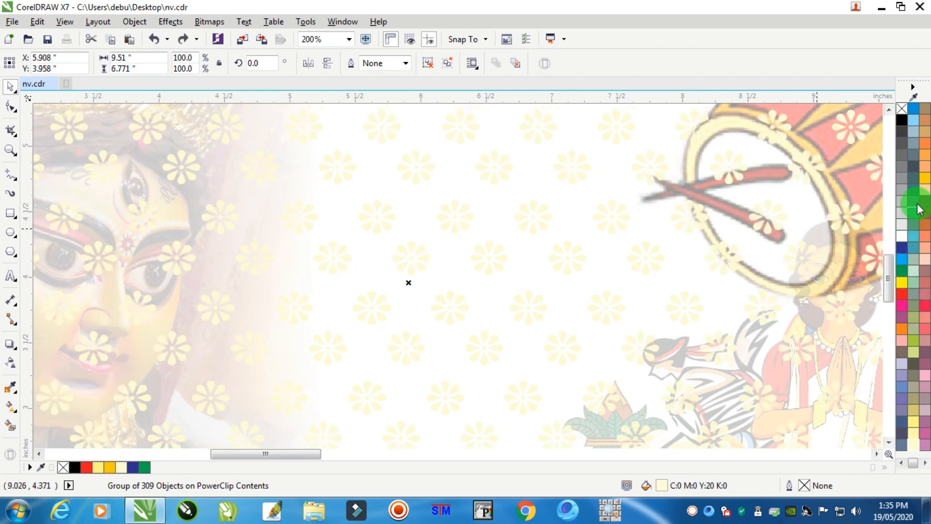
# Step: Recolor the ornament pattern with gold lightened by white to C:0 M:16 Y:81 K:0, and finish editing the PowerClip
pyautogui.click(908, 196)
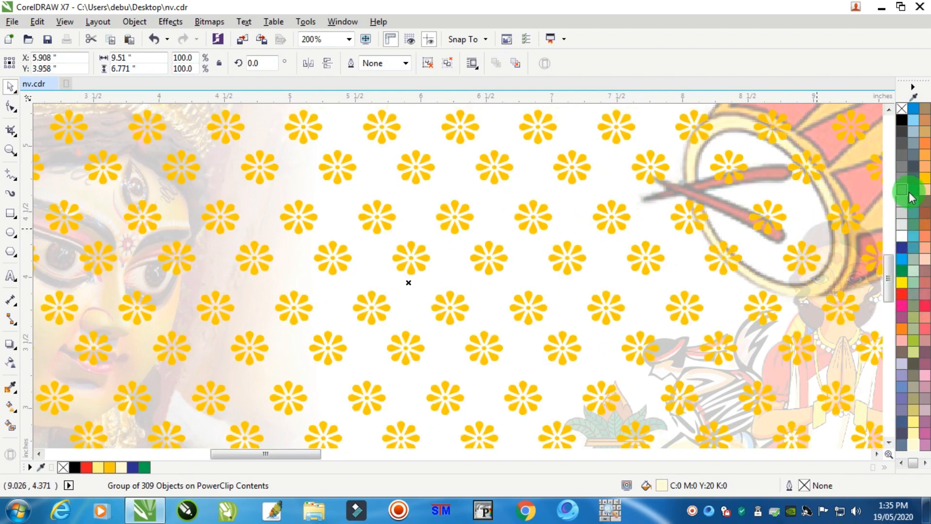
pyautogui.keyDown('ctrl'); pyautogui.click(901, 237); pyautogui.keyUp('ctrl')
pyautogui.keyDown('ctrl'); pyautogui.click(901, 237); pyautogui.keyUp('ctrl')
pyautogui.scroll(-2, 519, 245)
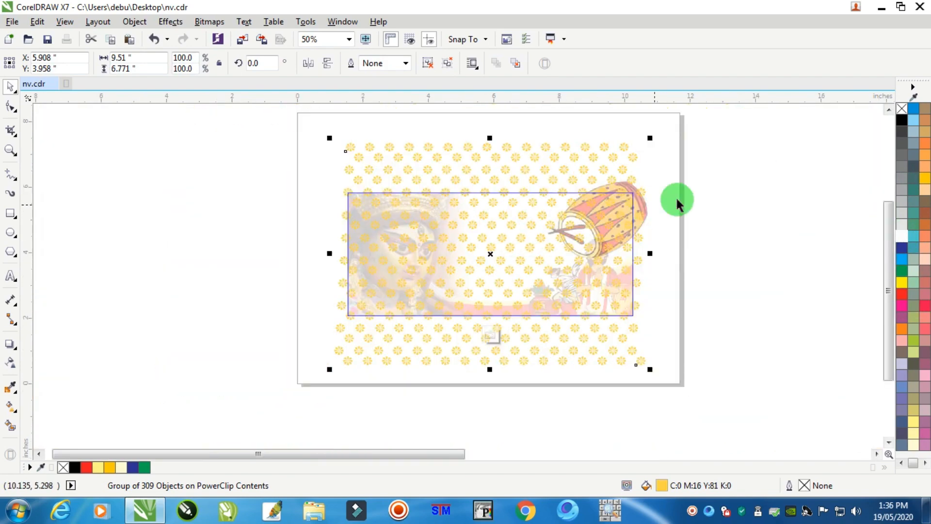
pyautogui.keyDown('ctrl'); pyautogui.click(722, 184); pyautogui.keyUp('ctrl')
pyautogui.click(718, 185)
pyautogui.scroll(3, 494, 236)
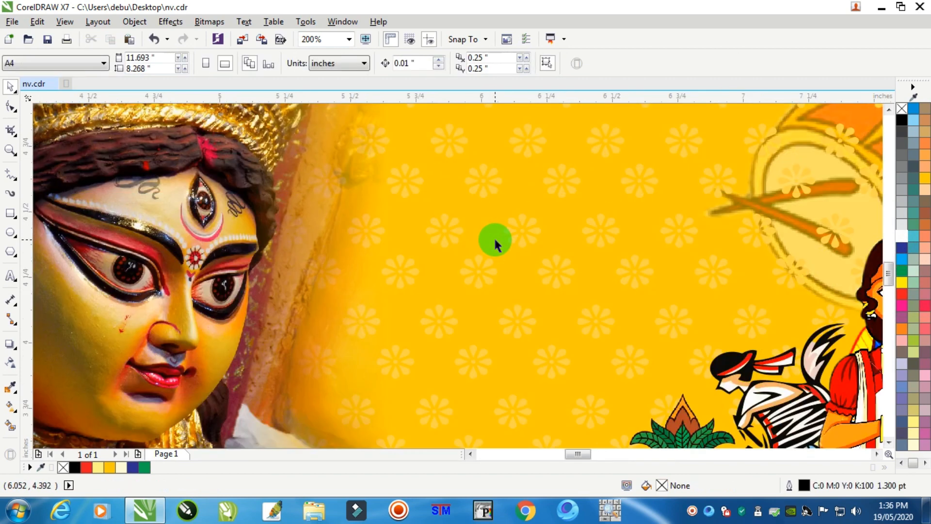
pyautogui.scroll(-2, 494, 236)
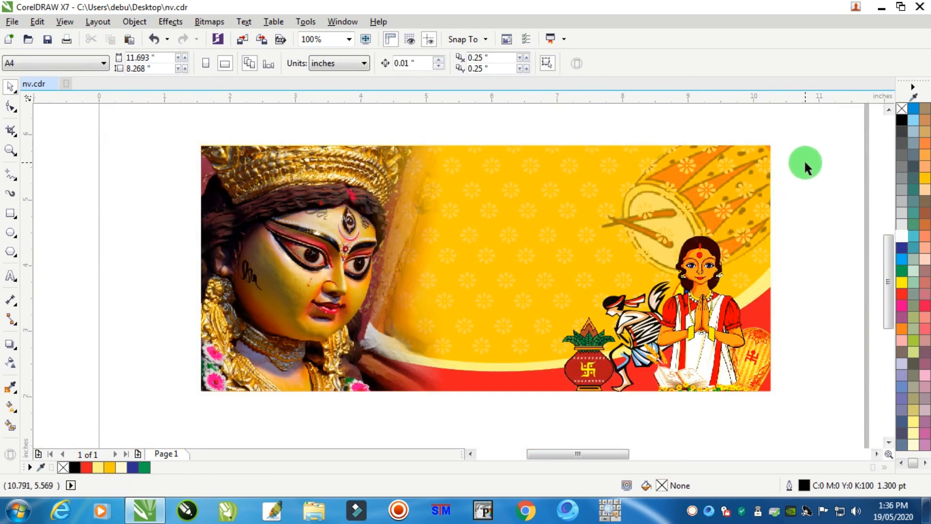
# Step: Open the golden rectangle's PowerClip contents and bring the drum picture to the front of the layer
pyautogui.scroll(1, 732, 173)
pyautogui.scroll(-1, 726, 177)
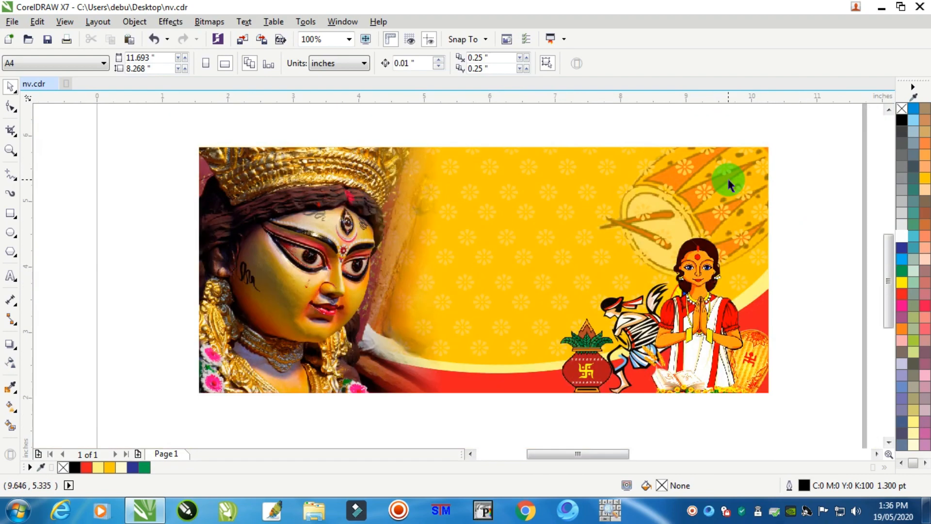
pyautogui.click(568, 190)
pyautogui.keyDown('ctrl'); pyautogui.click(569, 189); pyautogui.keyUp('ctrl')
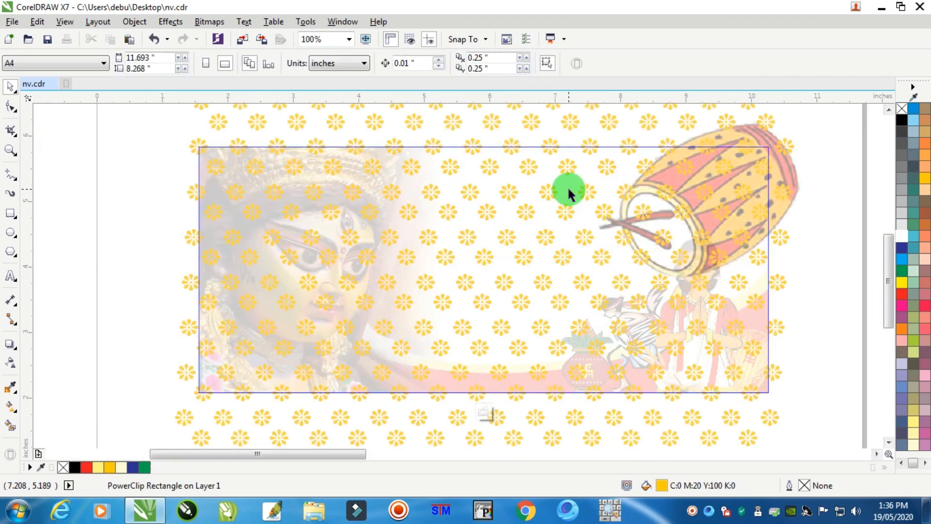
pyautogui.click(801, 176)
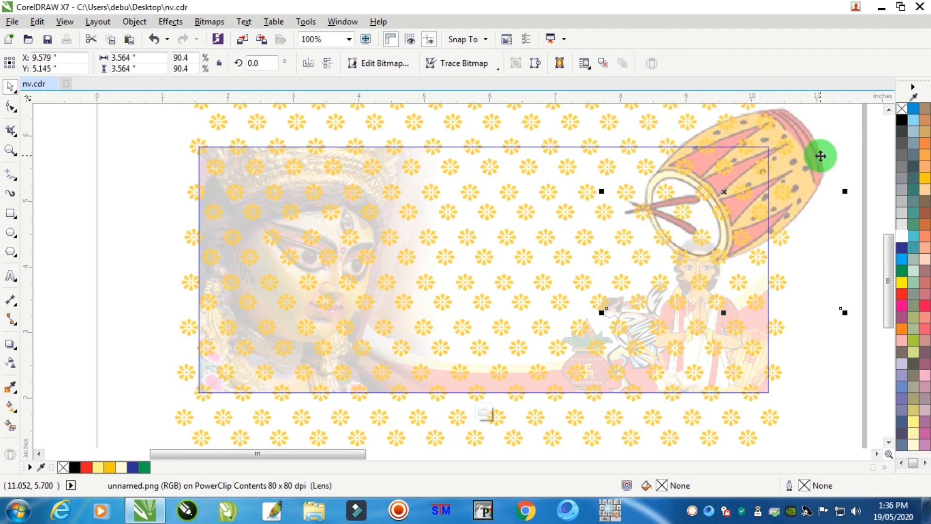
pyautogui.rightClick(792, 172)
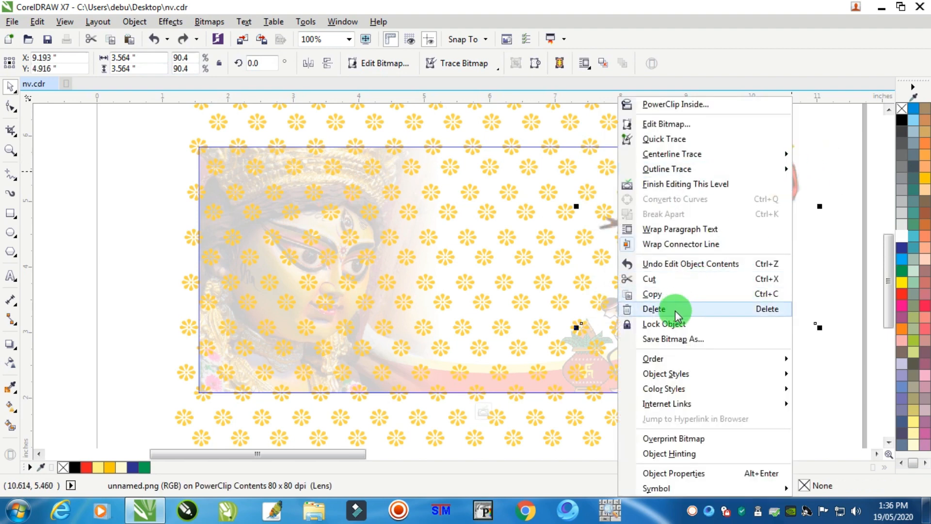
pyautogui.moveTo(772, 352)
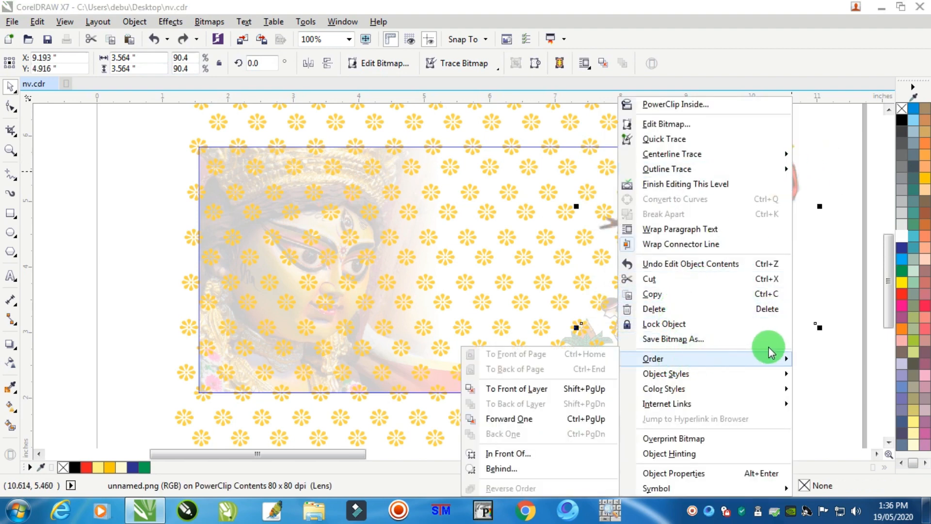
pyautogui.click(536, 390)
pyautogui.click(820, 254)
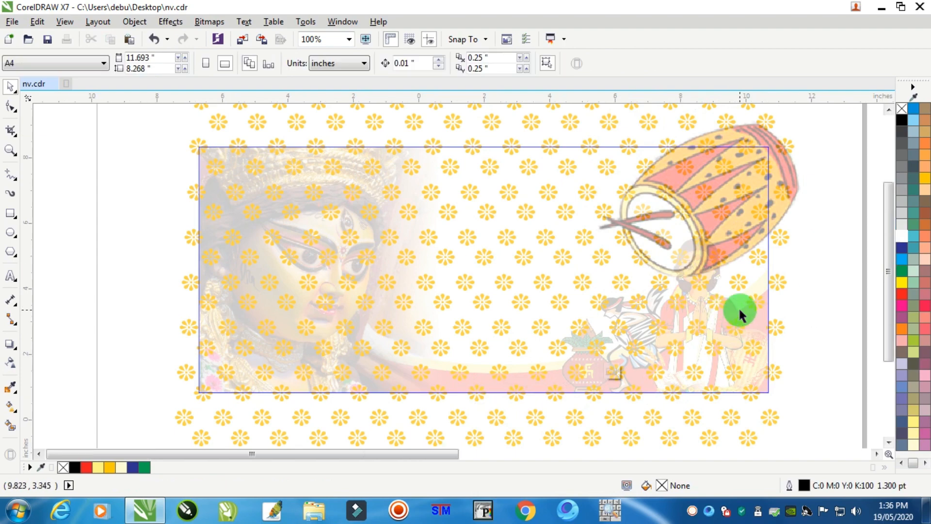
# Step: Finish editing the golden rectangle's PowerClip and return to the full layout
pyautogui.scroll(-3, 738, 307)
pyautogui.scroll(4, 765, 319)
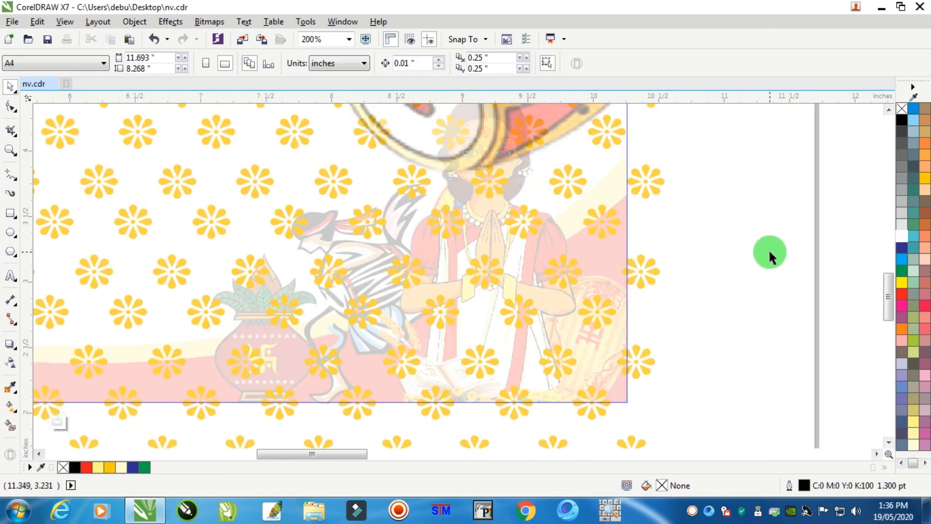
pyautogui.keyDown('ctrl'); pyautogui.click(769, 253); pyautogui.keyUp('ctrl')
pyautogui.scroll(-2, 764, 252)
pyautogui.click(763, 252)
pyautogui.scroll(2, 731, 229)
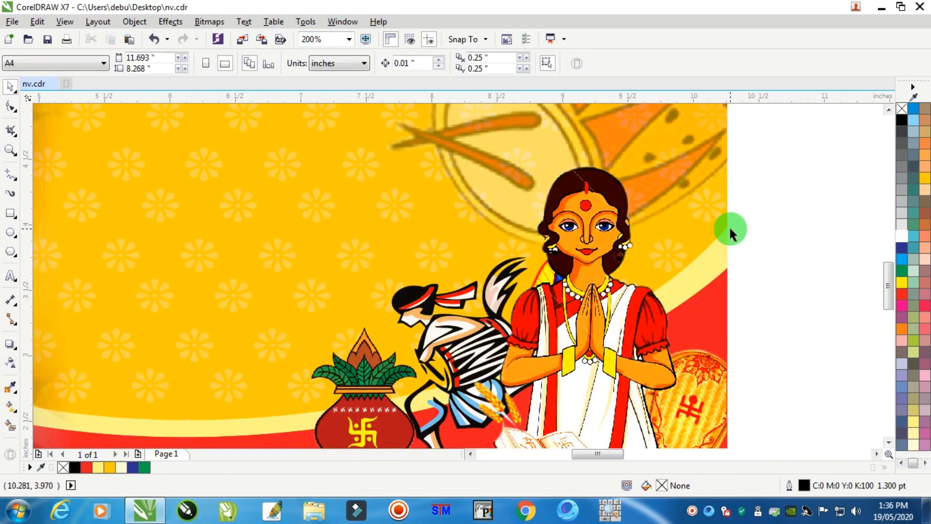
# Step: Move the nine prepared text objects from the far side of the desktop to just beside the page
pyautogui.scroll(-3, 729, 226)
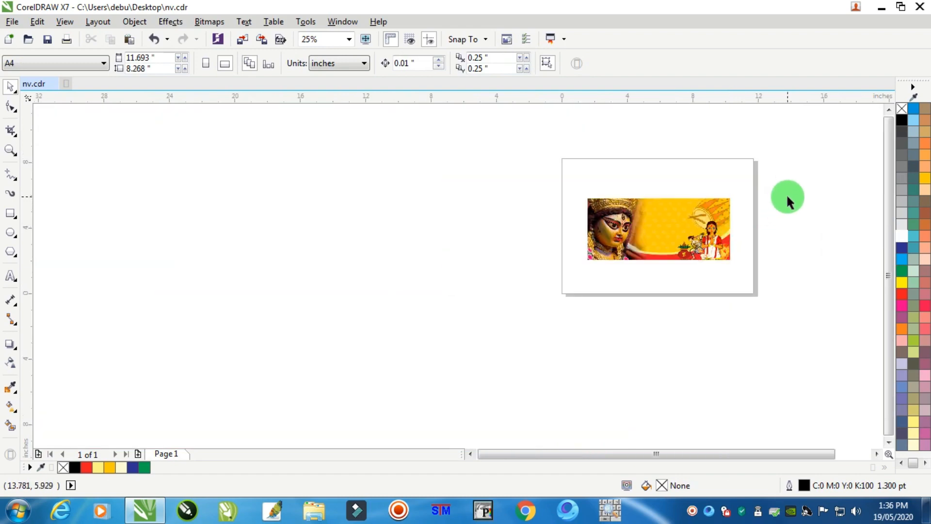
pyautogui.scroll(1, 769, 243)
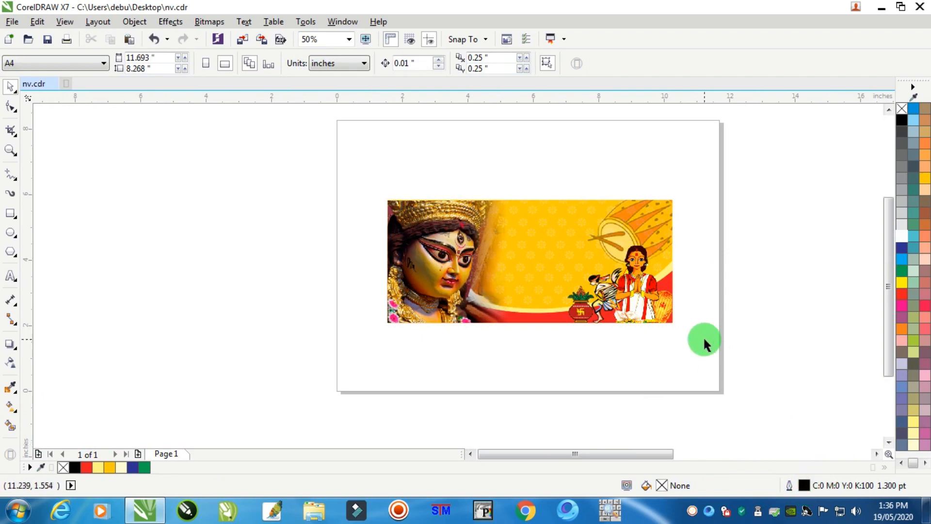
pyautogui.scroll(-2, 704, 344)
pyautogui.click(878, 454)
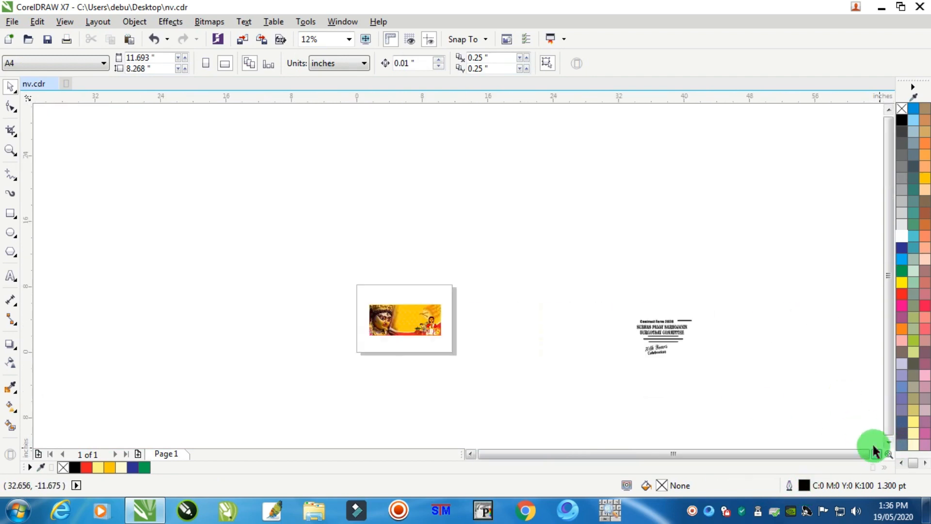
pyautogui.moveTo(563, 397); pyautogui.dragTo(563, 396)
pyautogui.moveTo(655, 333); pyautogui.dragTo(465, 321)
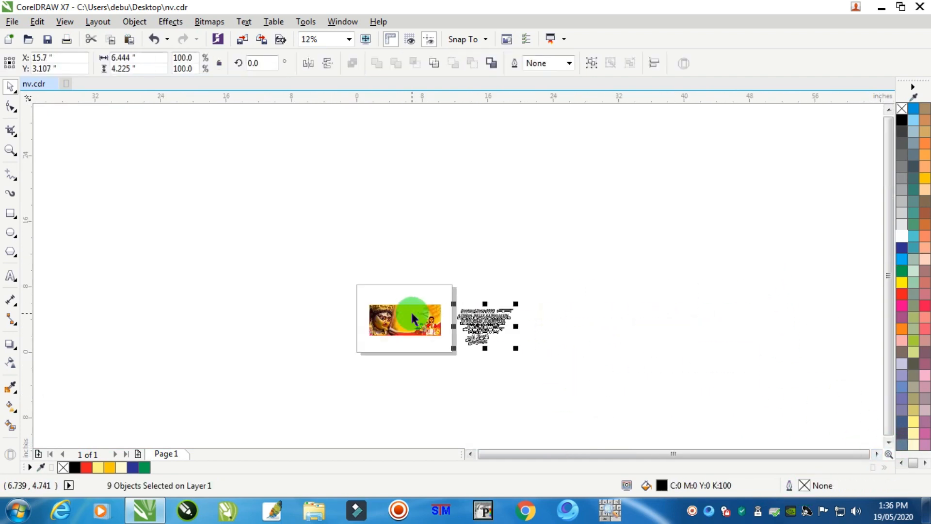
# Step: Draw a rectangle about 3.32 by 0.38 inches near the top of the golden area, filled blue C:100 M:100 Y:0 K:0, without outline
pyautogui.scroll(1, 417, 312)
pyautogui.scroll(3, 420, 309)
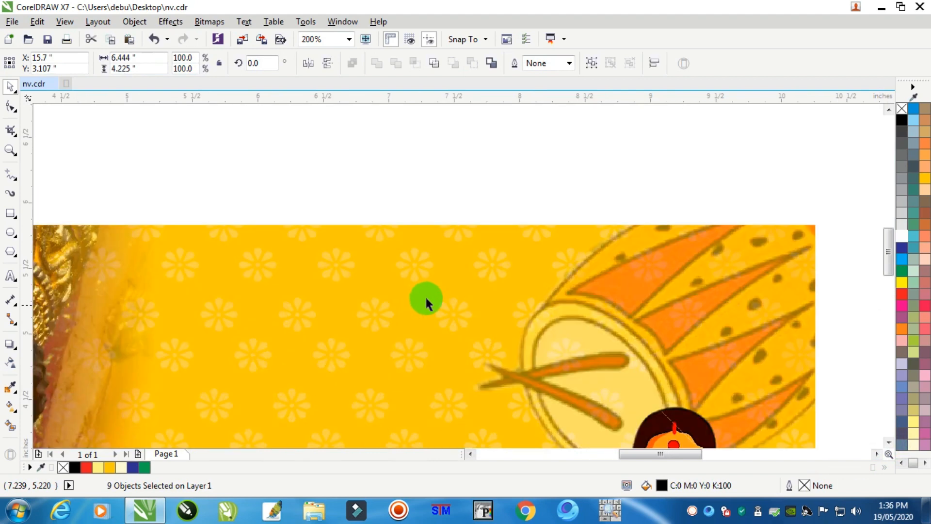
pyautogui.click(11, 213)
pyautogui.moveTo(115, 268); pyautogui.dragTo(550, 319)
pyautogui.click(903, 248)
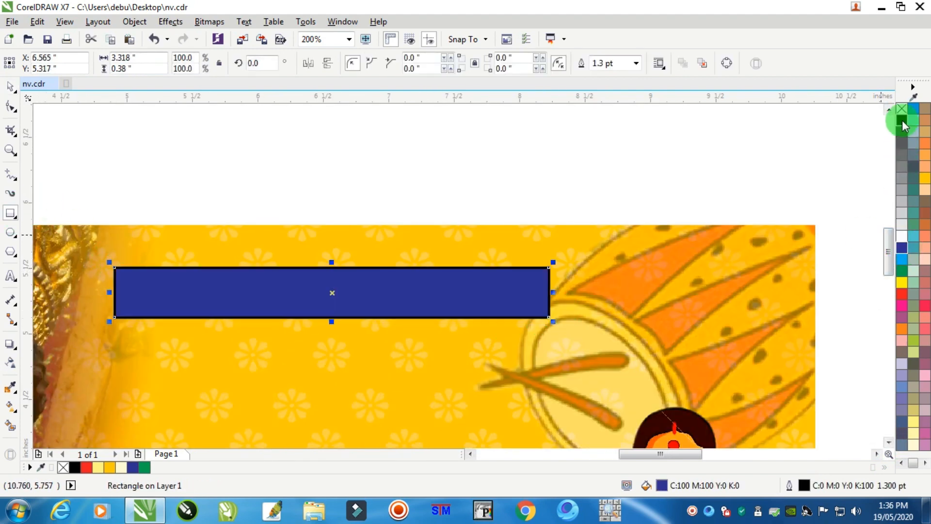
pyautogui.rightClick(902, 108)
# Step: Round all corners of the blue rectangle to a radius of about 0.083 inch
pyautogui.click(14, 106)
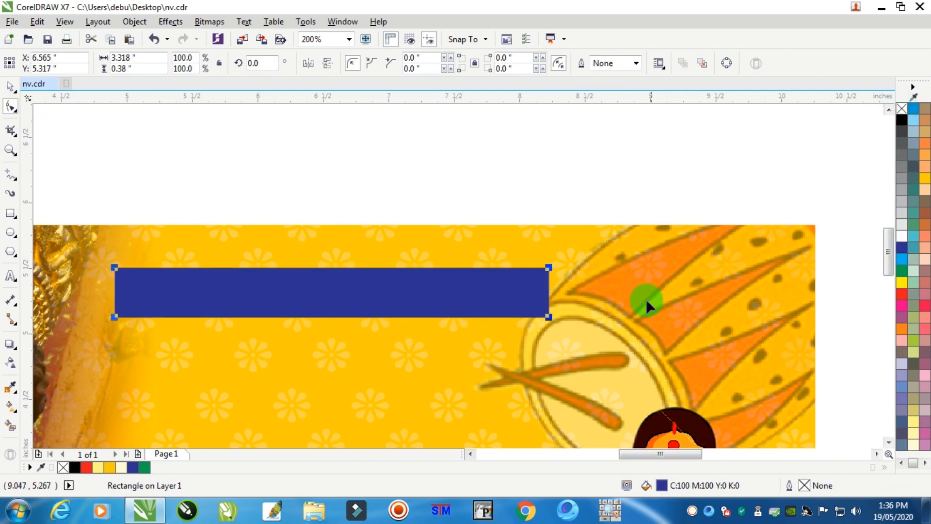
pyautogui.moveTo(550, 270); pyautogui.dragTo(561, 278)
pyautogui.scroll(-2, 560, 278)
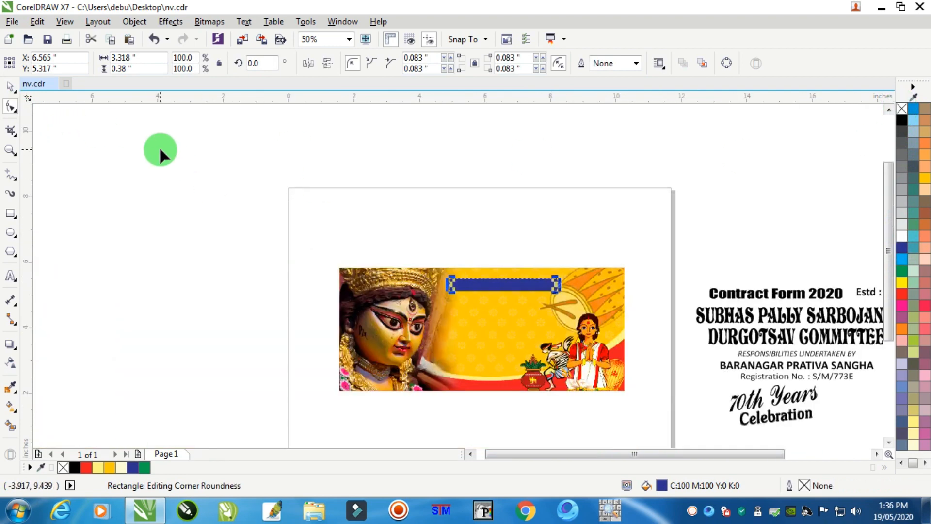
pyautogui.click(10, 89)
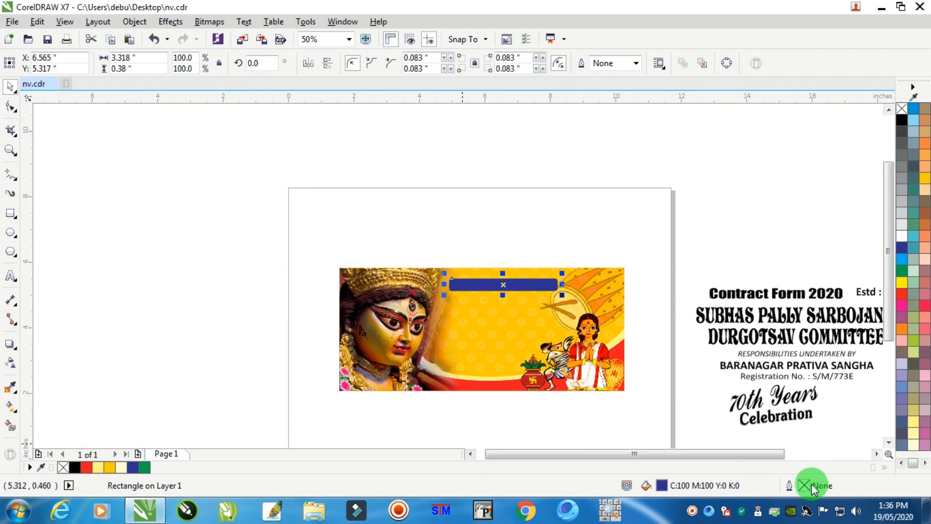
# Step: Darken the rounded rectangle's blue fill by raising its black (K) component
pyautogui.doubleClick(661, 484)
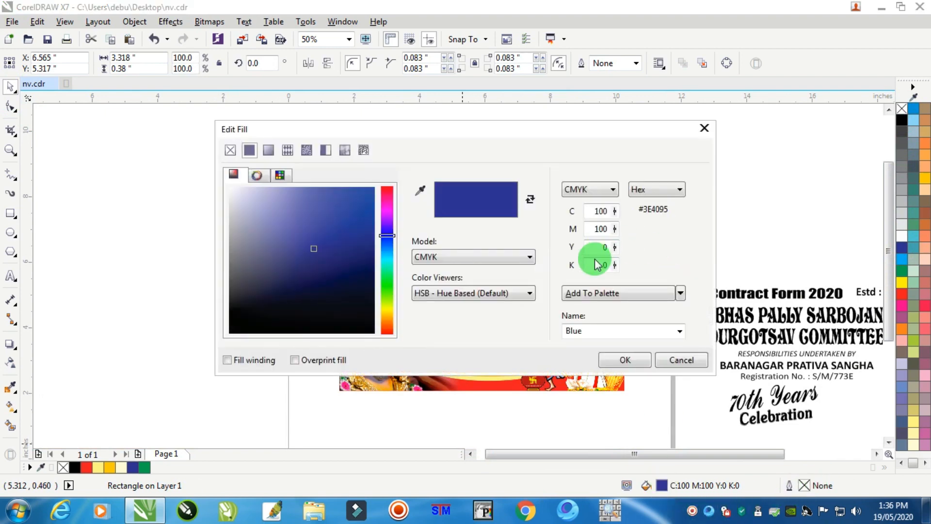
pyautogui.doubleClick(598, 264)
pyautogui.press('Return')
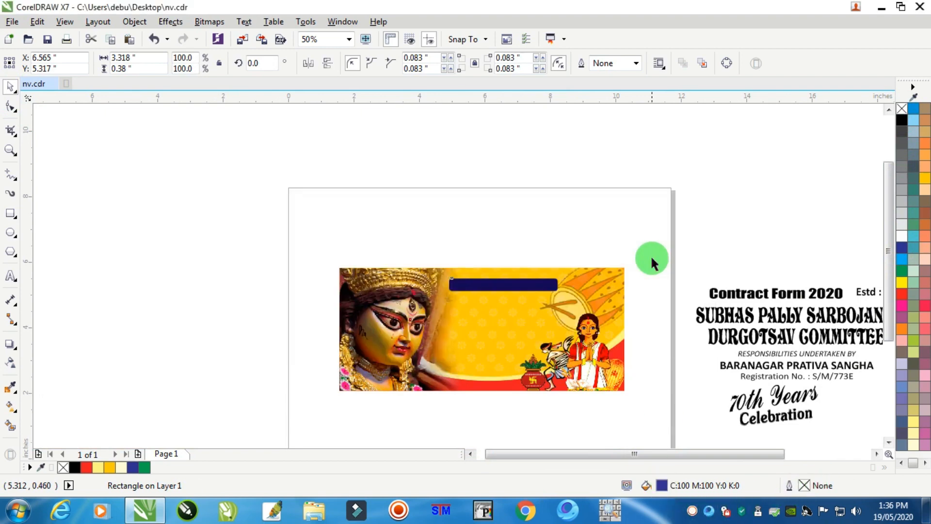
pyautogui.click(652, 264)
# Step: Move the "Contract Form 2020" text onto the dark blue bar, fill it white and bring it to the front
pyautogui.scroll(1, 528, 293)
pyautogui.scroll(-2, 566, 276)
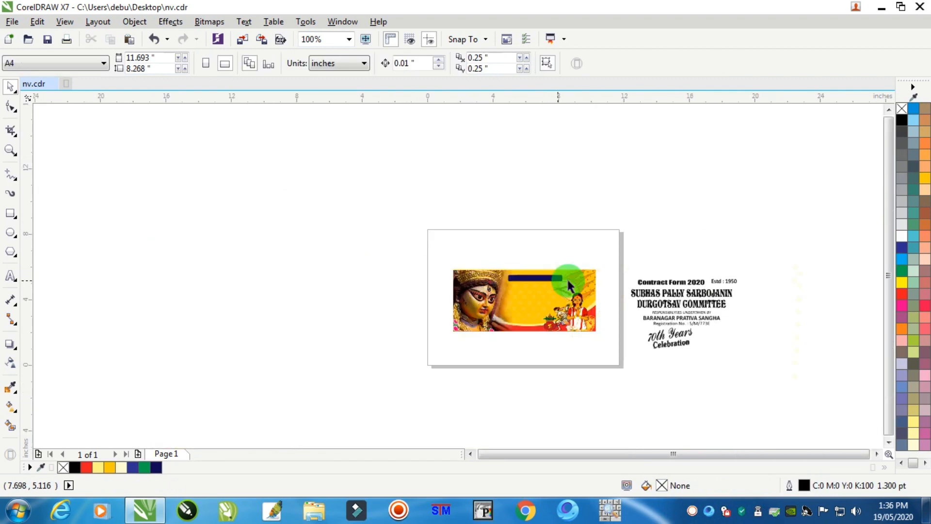
pyautogui.scroll(1, 664, 291)
pyautogui.moveTo(646, 283); pyautogui.dragTo(424, 272)
pyautogui.scroll(1, 426, 274)
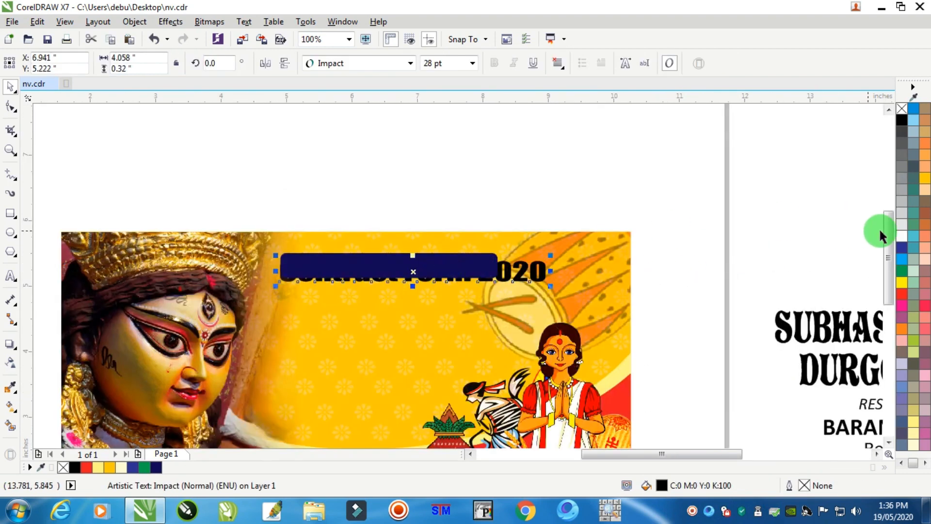
pyautogui.click(905, 237)
pyautogui.scroll(1, 395, 270)
pyautogui.hotkey('shift', 'pageup')
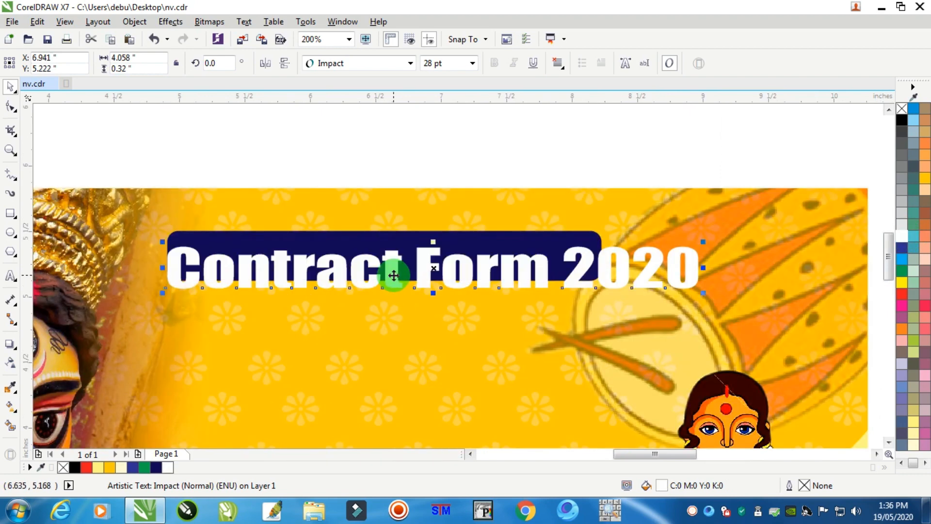
# Step: Scale "Contract Form 2020" down to fit inside the dark blue bar and centre it on the bar
pyautogui.keyDown('shift'); pyautogui.click(536, 236); pyautogui.keyUp('shift')
pyautogui.press('c')
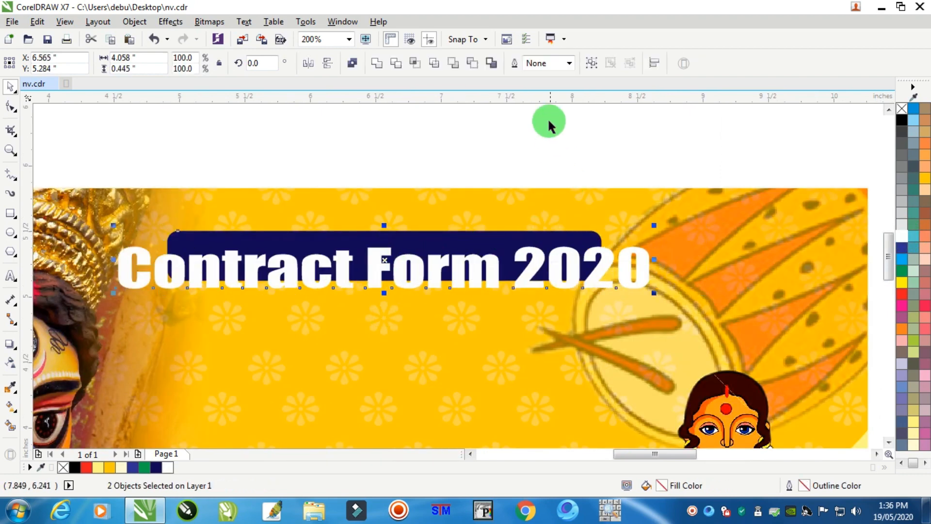
pyautogui.press('e')
pyautogui.click(550, 122)
pyautogui.click(640, 244)
pyautogui.moveTo(653, 229); pyautogui.dragTo(584, 260)
pyautogui.moveTo(655, 132); pyautogui.dragTo(110, 321)
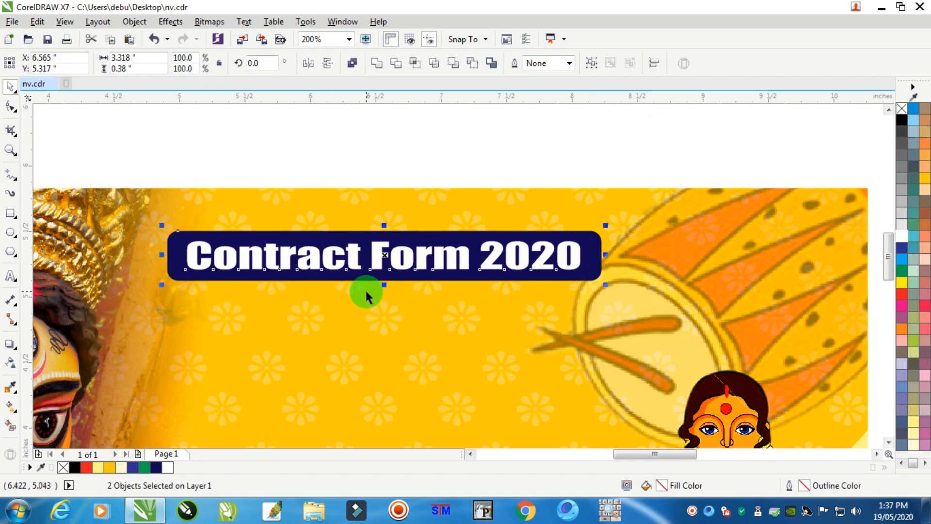
# Step: Place the "Estd : 1950" text just right of the title bar and set its size to 20 pt
pyautogui.scroll(-1, 367, 290)
pyautogui.click(439, 190)
pyautogui.scroll(-2, 504, 287)
pyautogui.scroll(1, 627, 314)
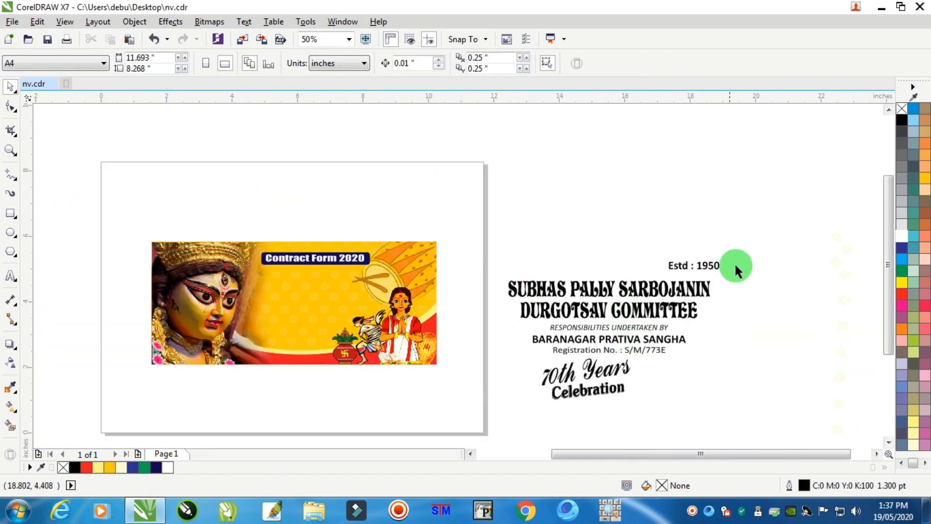
pyautogui.click(677, 266)
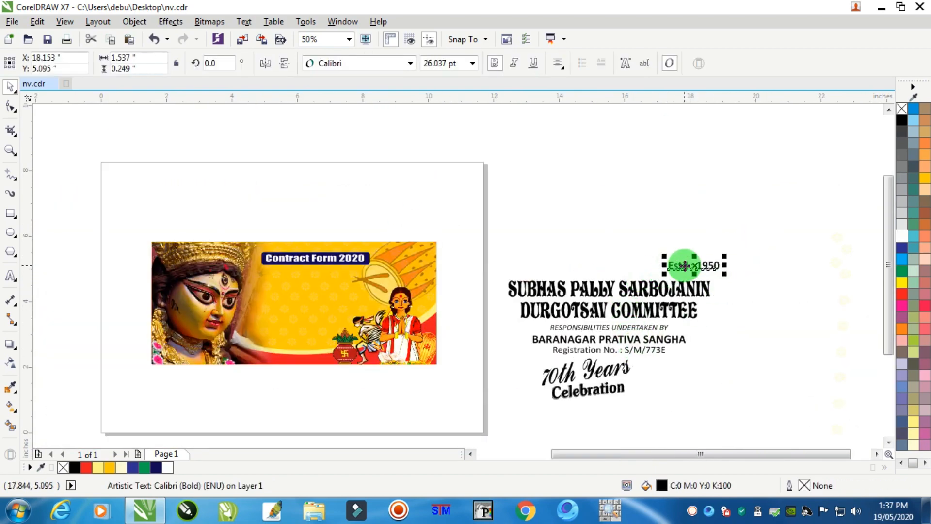
pyautogui.moveTo(665, 262); pyautogui.dragTo(393, 258)
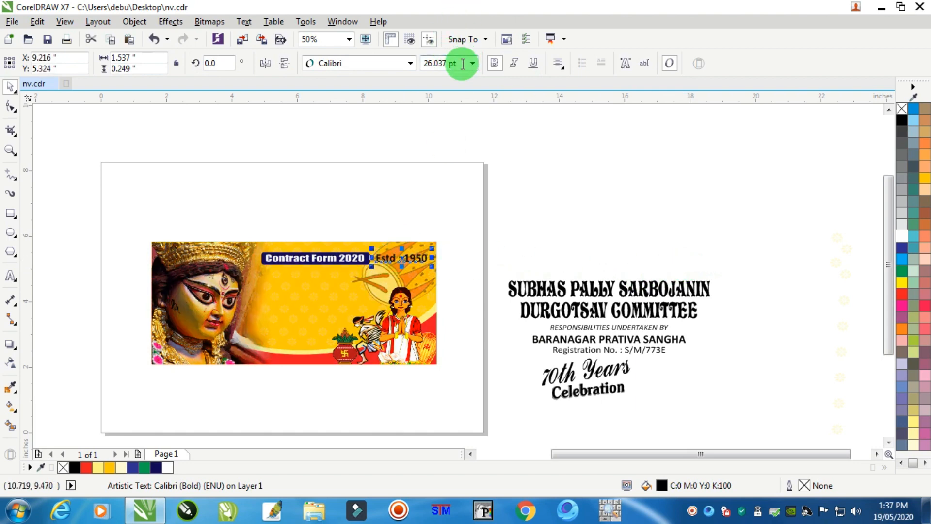
pyautogui.click(463, 63)
pyautogui.write('2')
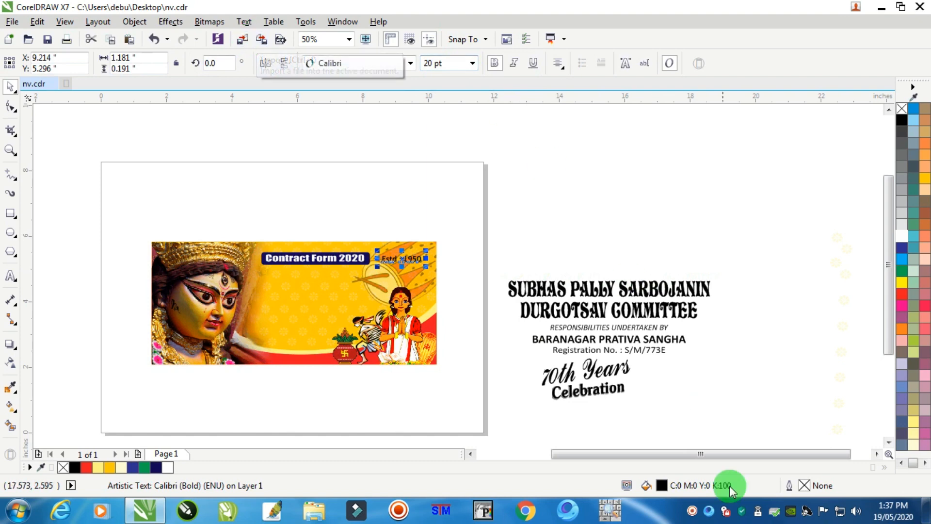
# Step: Fill the "Estd : 1950" text with dark red C:0 M:100 Y:100 K:50
pyautogui.click(86, 467)
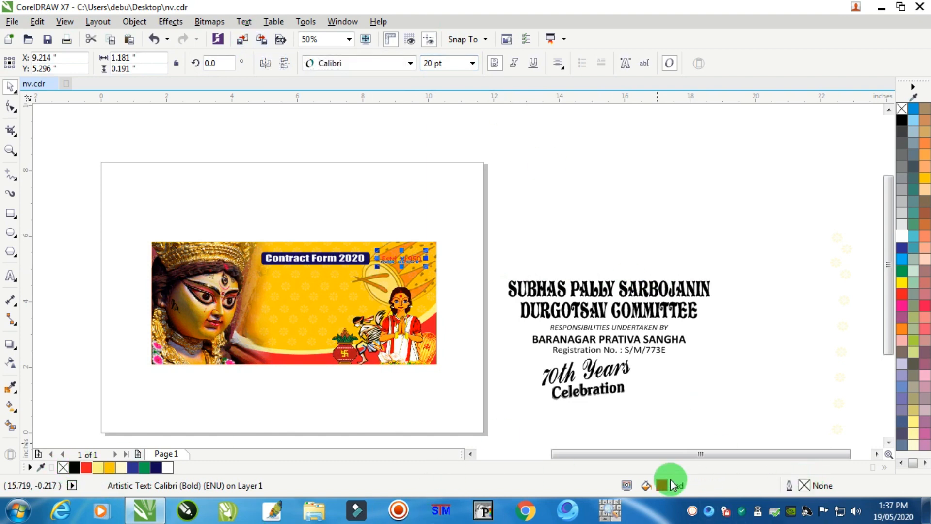
pyautogui.doubleClick(663, 484)
pyautogui.doubleClick(602, 265)
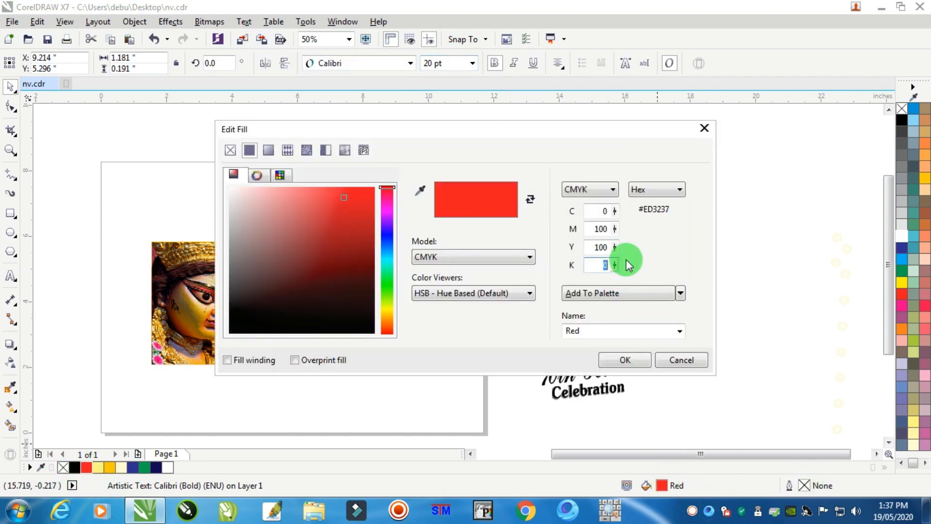
pyautogui.write('50')
pyautogui.press('Return')
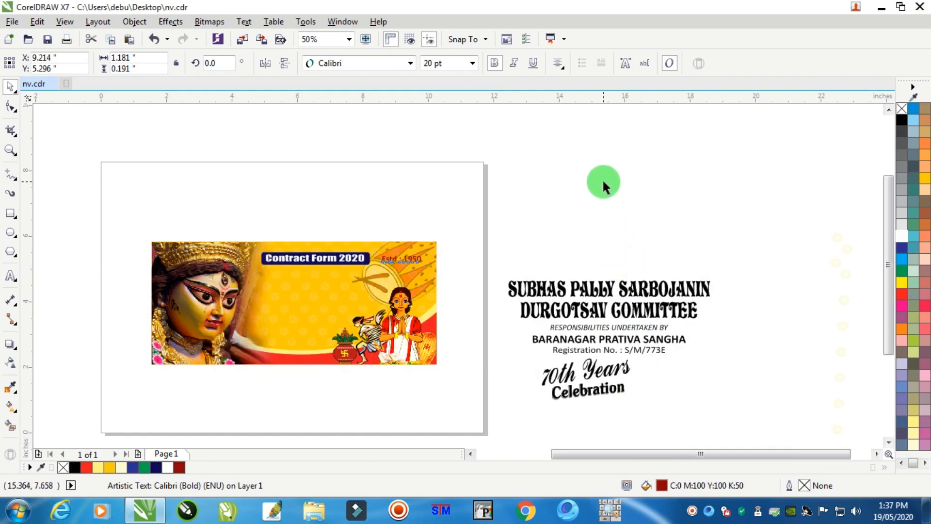
# Step: Shift the "Estd : 1950" text slightly left, closer to the title bar
pyautogui.click(603, 182)
pyautogui.scroll(2, 380, 263)
pyautogui.moveTo(447, 242); pyautogui.dragTo(432, 240)
pyautogui.scroll(-2, 435, 240)
pyautogui.click(599, 259)
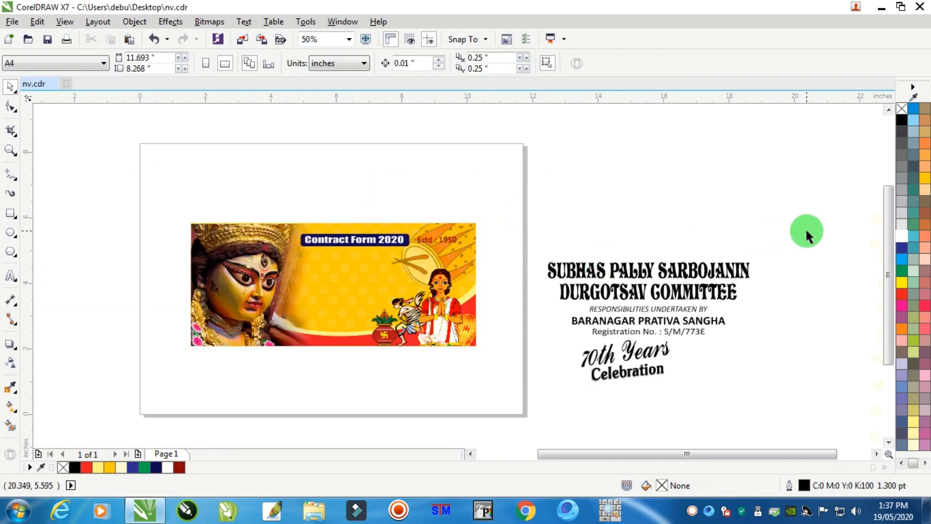
# Step: Move the two-line "SUBHAS PALLY SARBOJANIN DURGOTSAV COMMITTEE" heading onto the golden area below the title bar
pyautogui.moveTo(514, 312); pyautogui.dragTo(514, 311)
pyautogui.moveTo(754, 256); pyautogui.dragTo(489, 284)
pyautogui.scroll(1, 410, 266)
# Step: Shrink the praying woman picture proportionally to about 1.677 by 2.055 inches, keeping its lower right corner in place
pyautogui.click(485, 302)
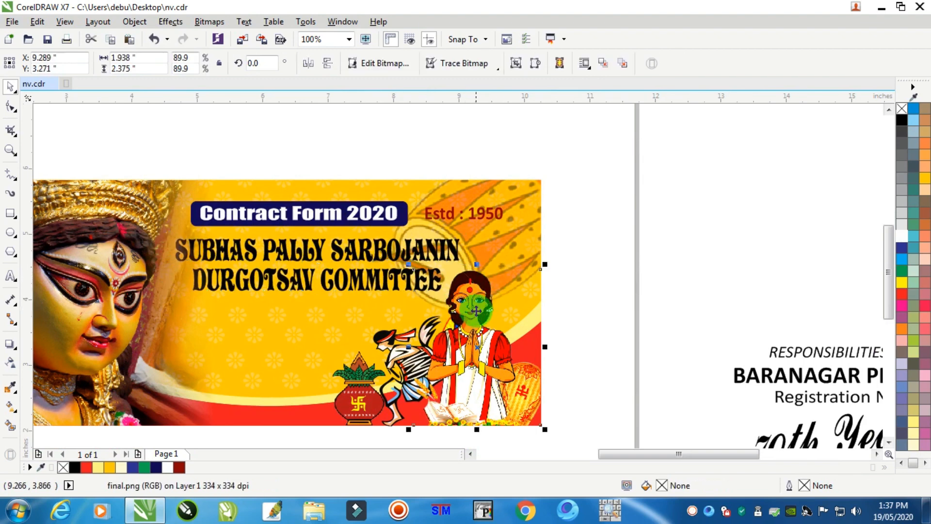
pyautogui.moveTo(407, 266); pyautogui.dragTo(406, 282)
pyautogui.click(584, 311)
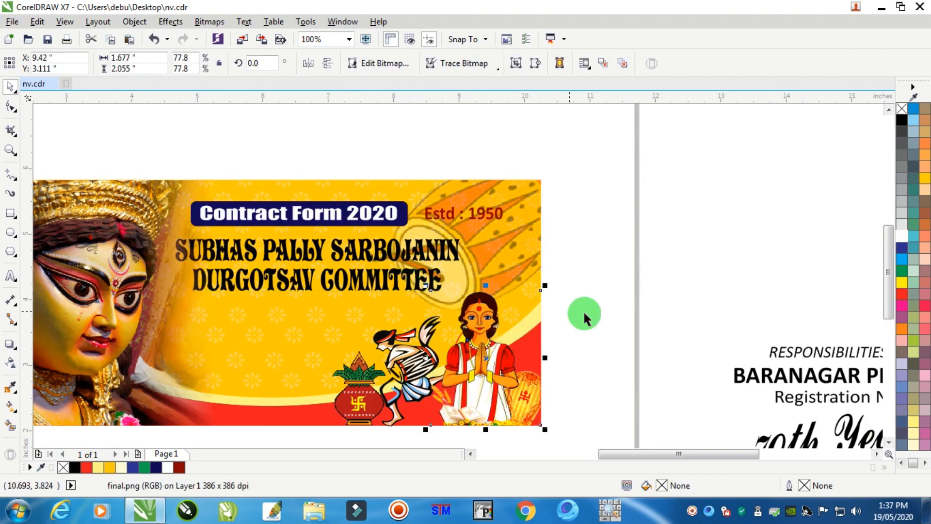
pyautogui.scroll(-1, 446, 370)
pyautogui.scroll(1, 444, 383)
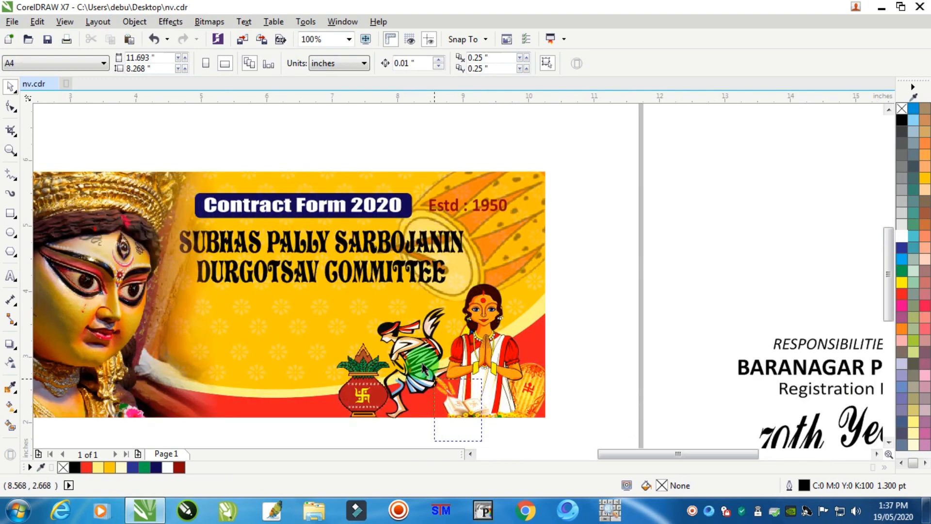
# Step: Nudge the drummer and the red pot pictures together slightly right, closer to the praying woman
pyautogui.moveTo(423, 370); pyautogui.dragTo(314, 298)
pyautogui.press('Right')
pyautogui.press('Right')
pyautogui.press('Right')
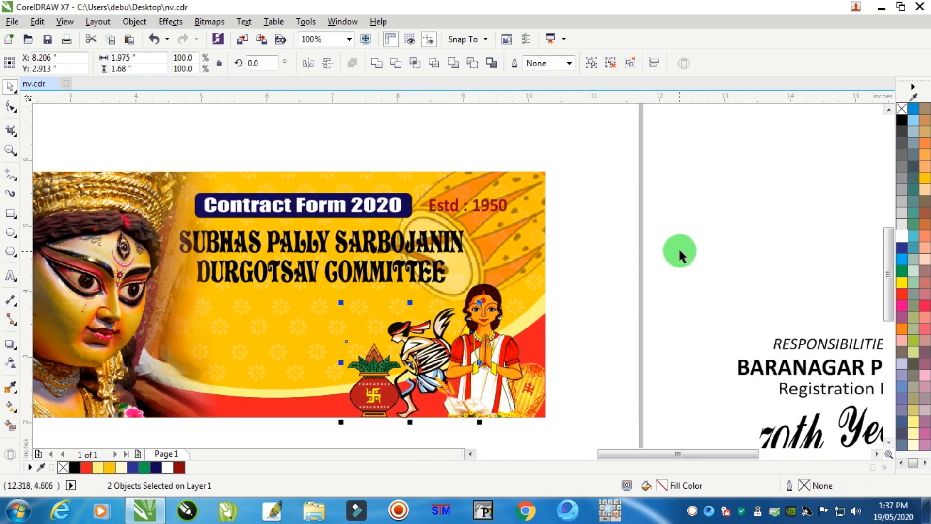
pyautogui.click(680, 255)
# Step: Enlarge the two-line committee heading to about 5.194 by 0.813 inches below the title bar and fill it dark red C0 M100 Y100 K50
pyautogui.moveTo(464, 241); pyautogui.dragTo(500, 264)
pyautogui.click(179, 467)
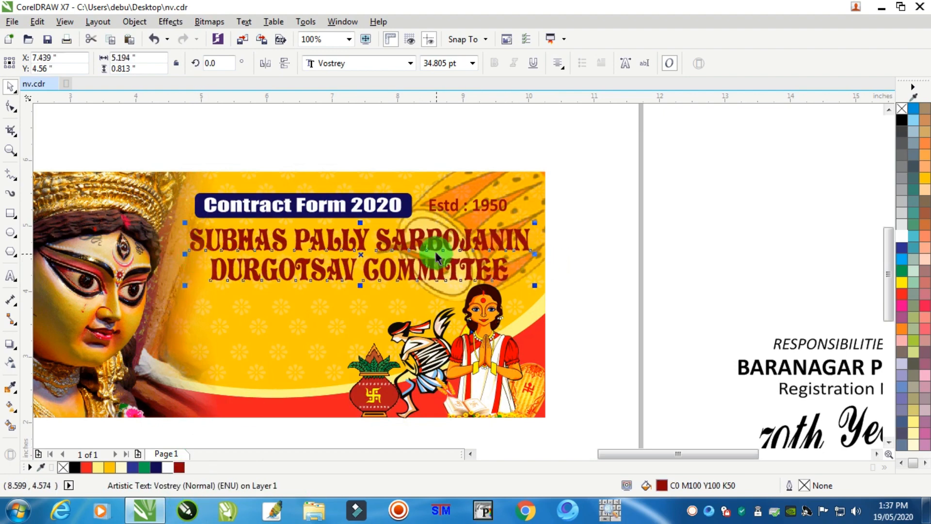
pyautogui.moveTo(440, 232); pyautogui.dragTo(435, 230)
pyautogui.scroll(-1, 435, 230)
pyautogui.click(711, 262)
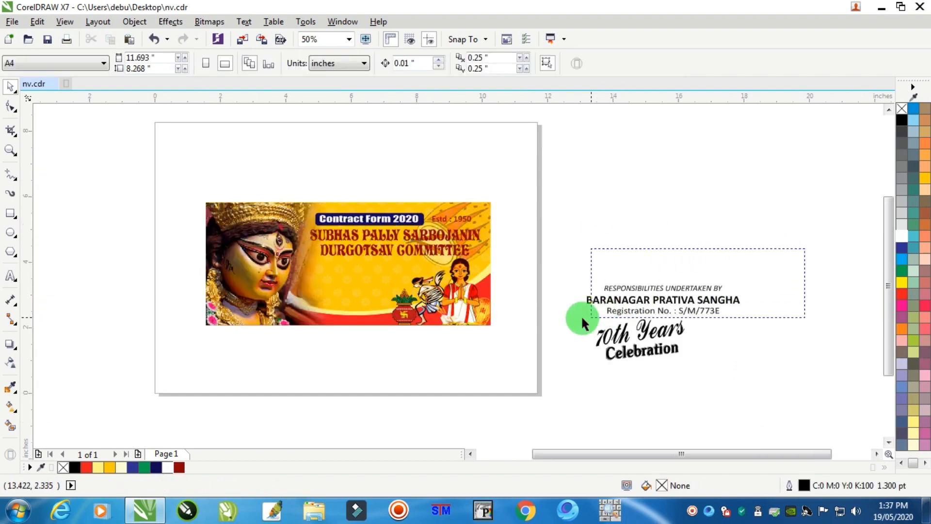
# Step: Move the three-line "RESPONSIBILITIES UNDERTAKEN BY" text block directly below the committee heading and fill it dark blue C100 M100 Y0 K50
pyautogui.moveTo(581, 315); pyautogui.dragTo(581, 319)
pyautogui.moveTo(799, 240); pyautogui.dragTo(550, 326)
pyautogui.moveTo(746, 280); pyautogui.dragTo(381, 268)
pyautogui.scroll(2, 380, 268)
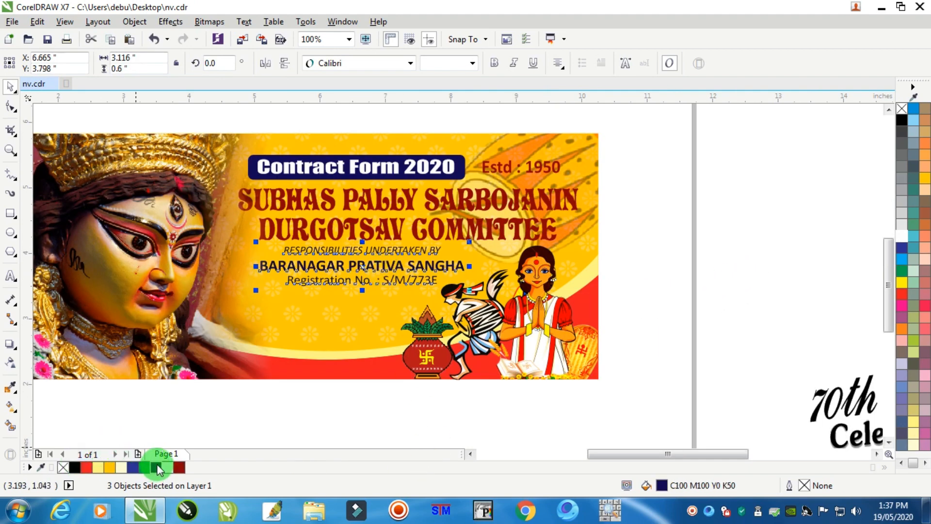
pyautogui.click(785, 297)
# Step: Change "70th" to "71st" in the anniversary lettering beside the page
pyautogui.scroll(-4, 848, 364)
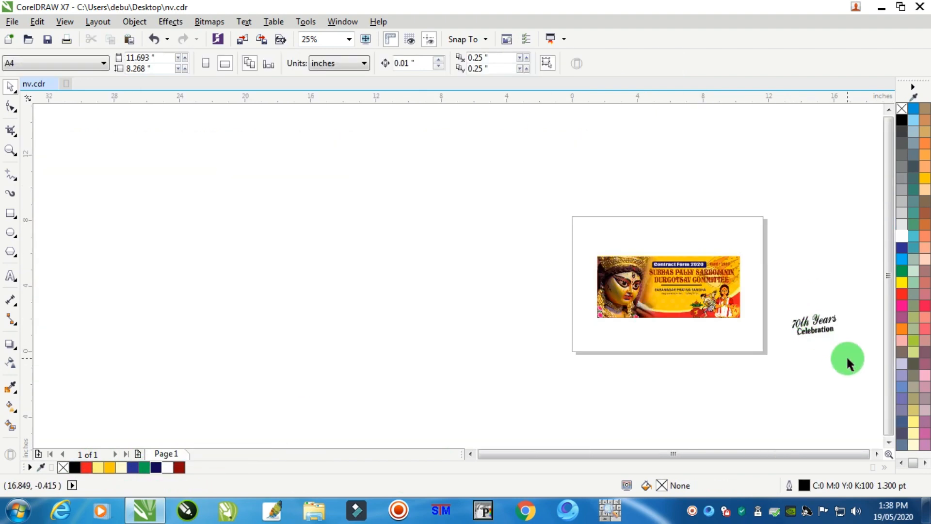
pyautogui.scroll(6, 847, 321)
pyautogui.click(11, 275)
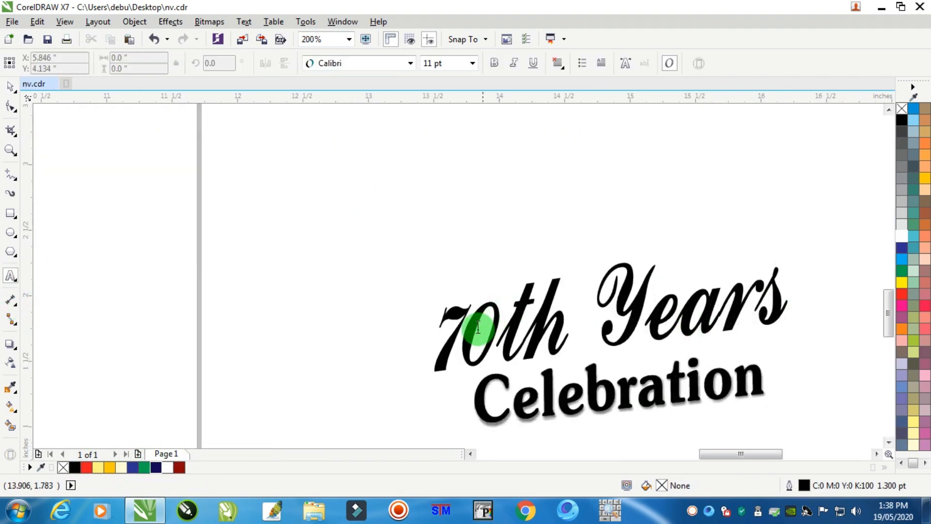
pyautogui.moveTo(478, 327); pyautogui.dragTo(560, 307)
pyautogui.write('1st')
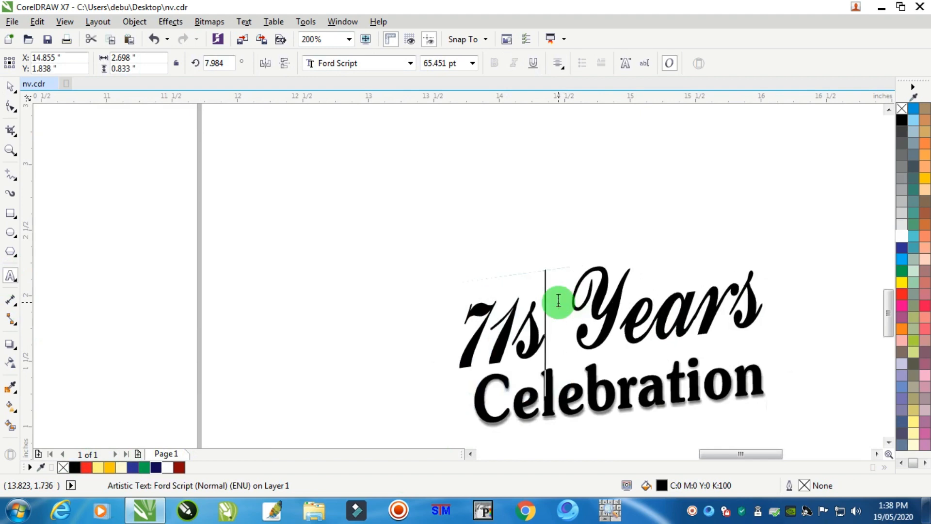
pyautogui.scroll(-4, 550, 253)
# Step: Fill the whole "71st Years Celebration" lettering dark red C0 M100 Y100 K50 and move it onto the banner below the registration line
pyautogui.click(10, 86)
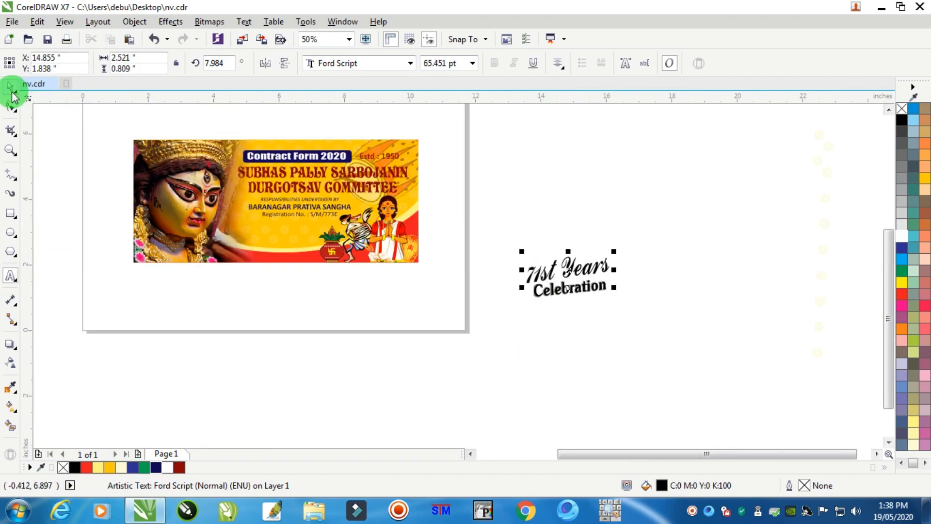
pyautogui.moveTo(449, 341); pyautogui.dragTo(450, 338)
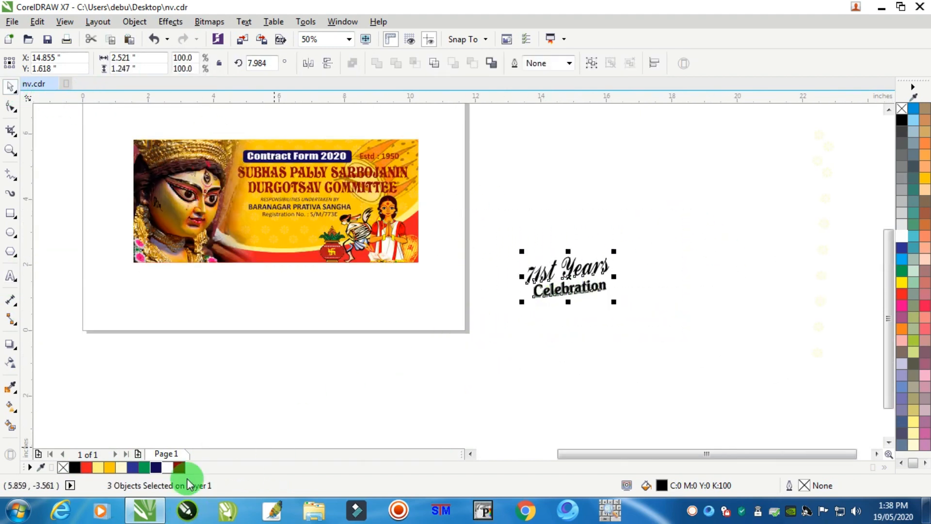
pyautogui.click(179, 467)
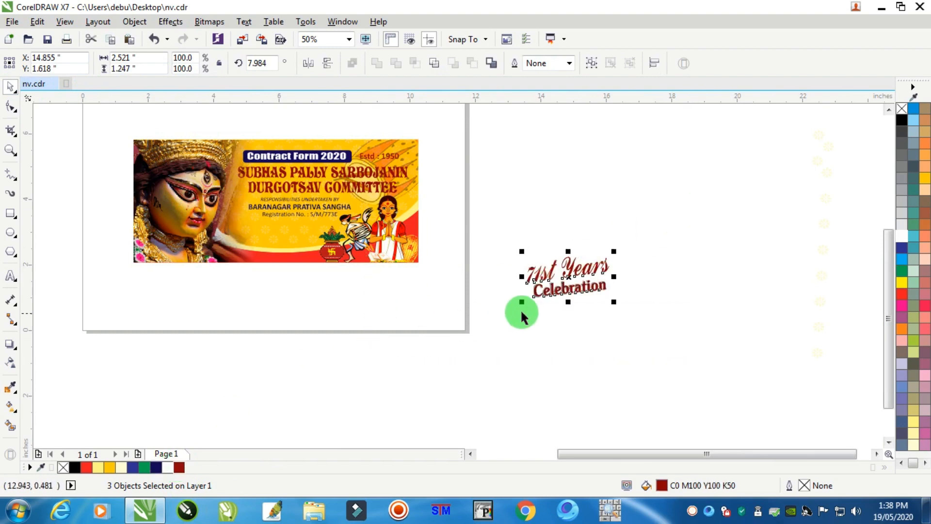
pyautogui.moveTo(553, 291); pyautogui.dragTo(249, 252)
pyautogui.scroll(2, 242, 256)
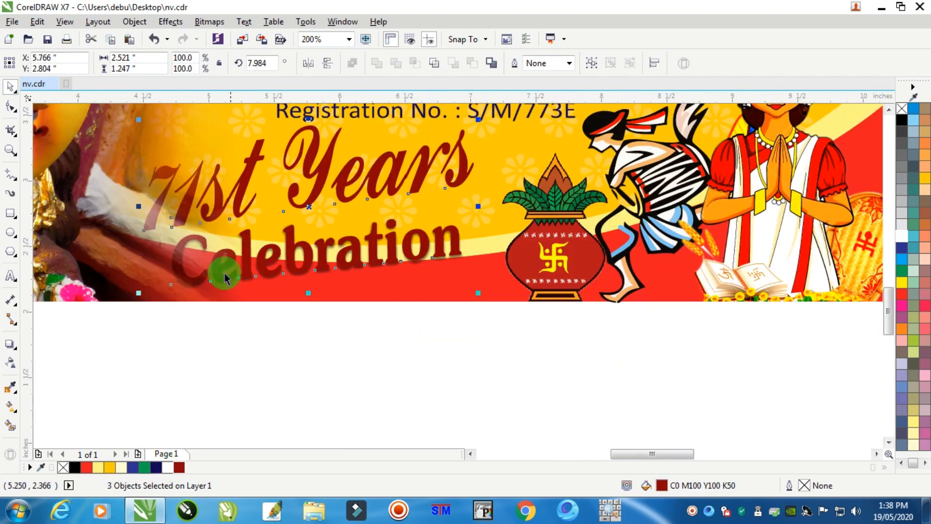
# Step: Resize the "71st Years Celebration" lettering to about 1.808 by 0.84 inches, fitting it between the registration line and the red pot
pyautogui.moveTo(138, 294); pyautogui.dragTo(277, 228)
pyautogui.scroll(-1, 276, 300)
pyautogui.scroll(1, 350, 230)
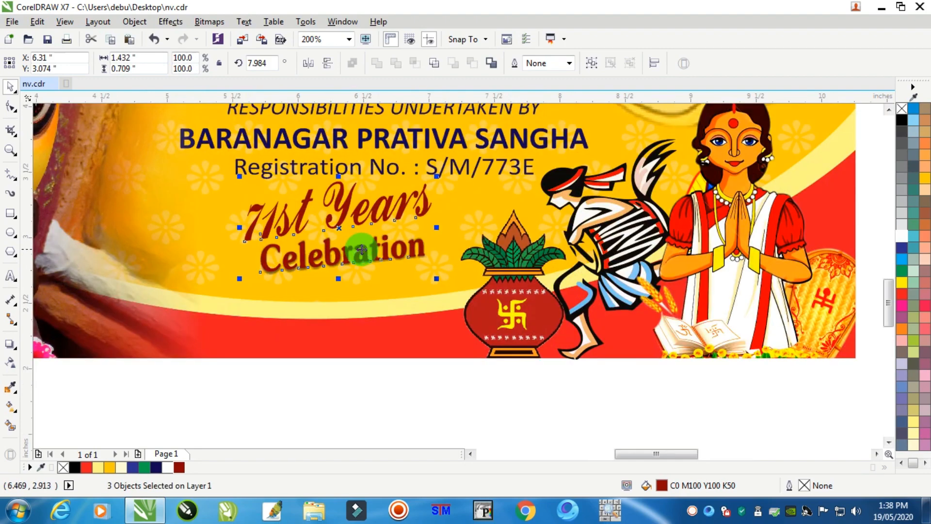
pyautogui.moveTo(361, 249); pyautogui.dragTo(362, 262)
pyautogui.moveTo(437, 192); pyautogui.dragTo(455, 180)
pyautogui.moveTo(454, 240); pyautogui.dragTo(458, 246)
# Step: Reduce the tilt of the "71st Years Celebration" lettering to about 2.5 degrees
pyautogui.scroll(-1, 454, 252)
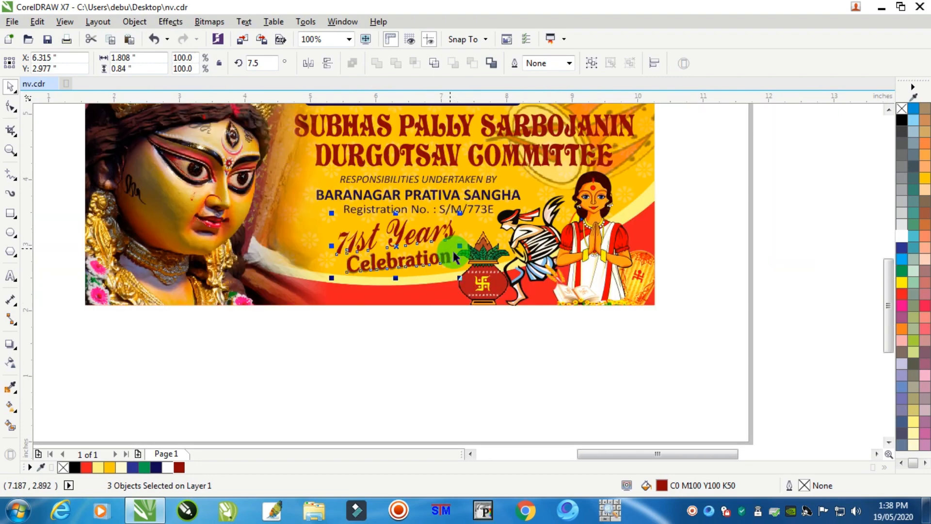
pyautogui.click(423, 236)
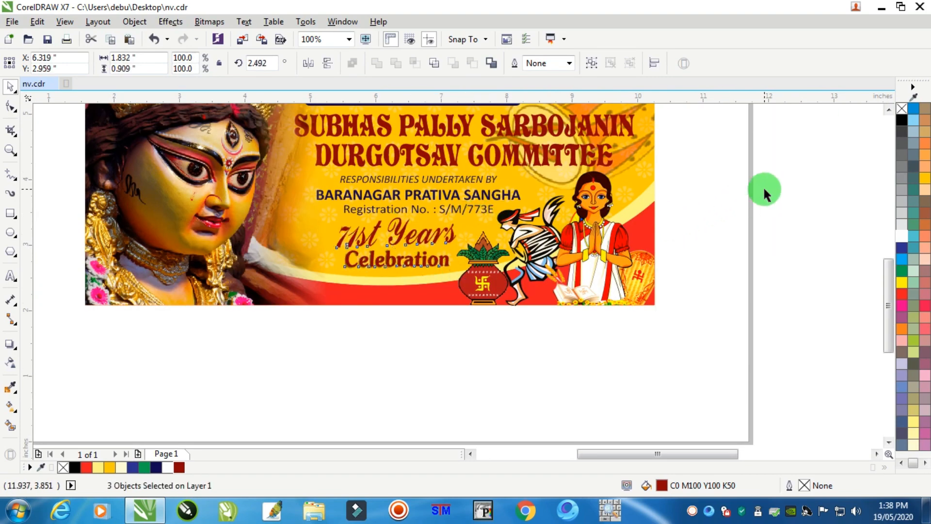
pyautogui.click(742, 168)
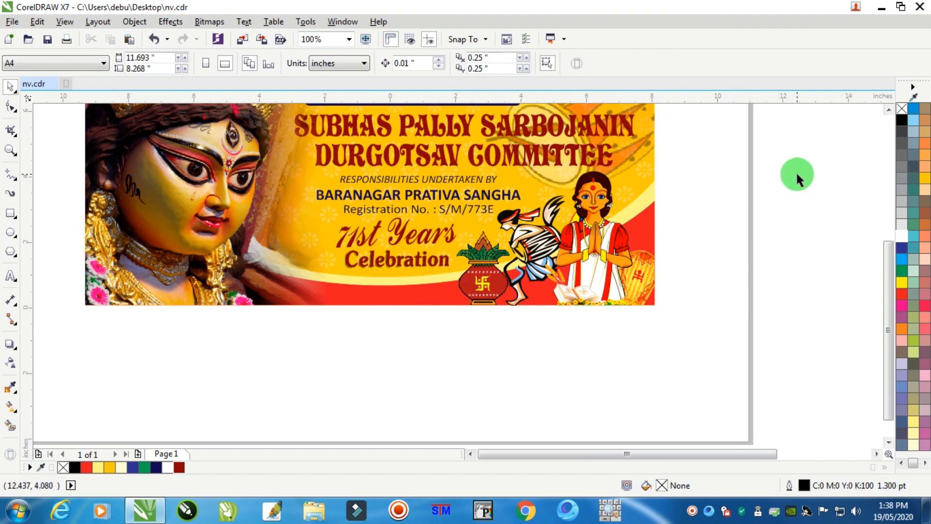
# Step: Copy the dark red two-line committee heading
pyautogui.scroll(-1, 796, 171)
pyautogui.scroll(1, 785, 141)
pyautogui.click(569, 196)
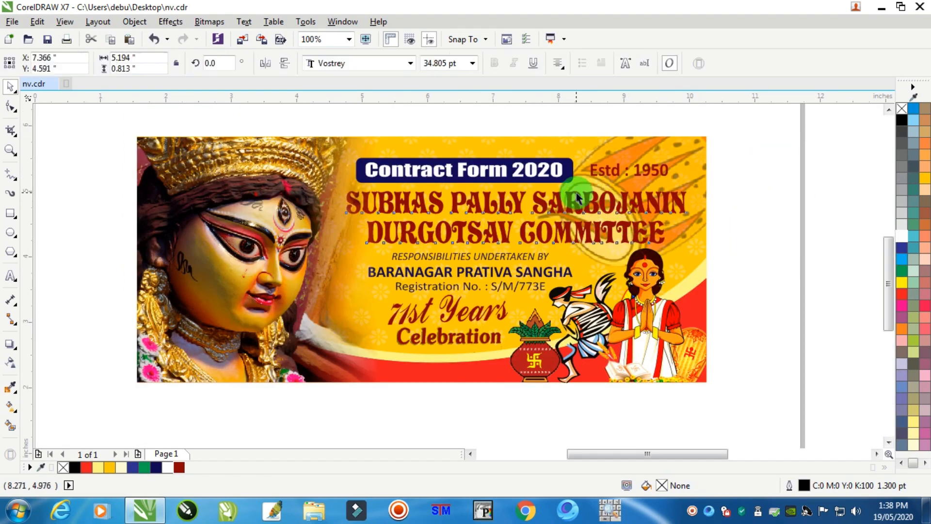
pyautogui.click(571, 225)
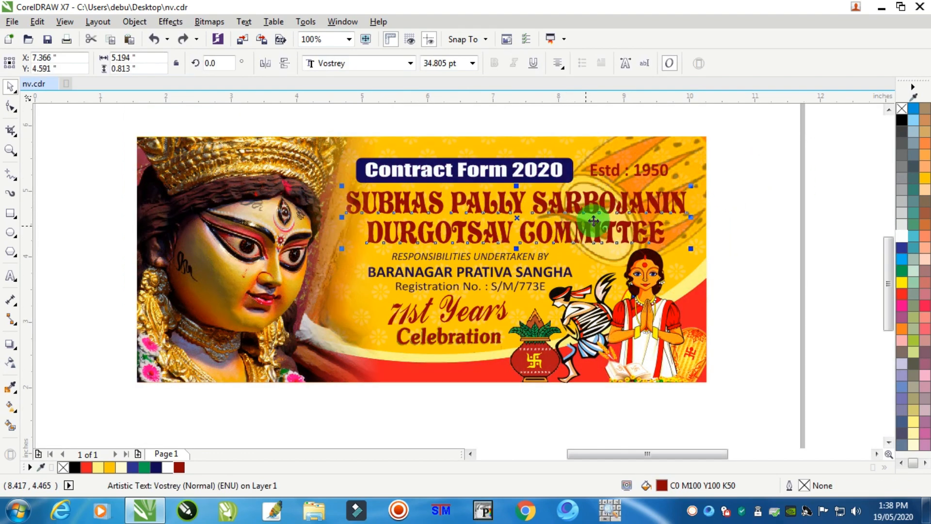
pyautogui.rightClick(610, 194)
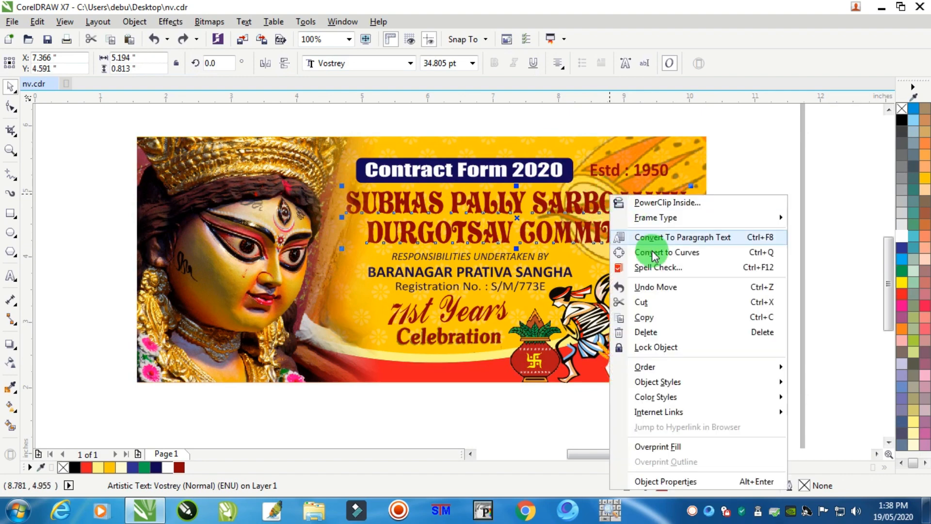
pyautogui.click(645, 313)
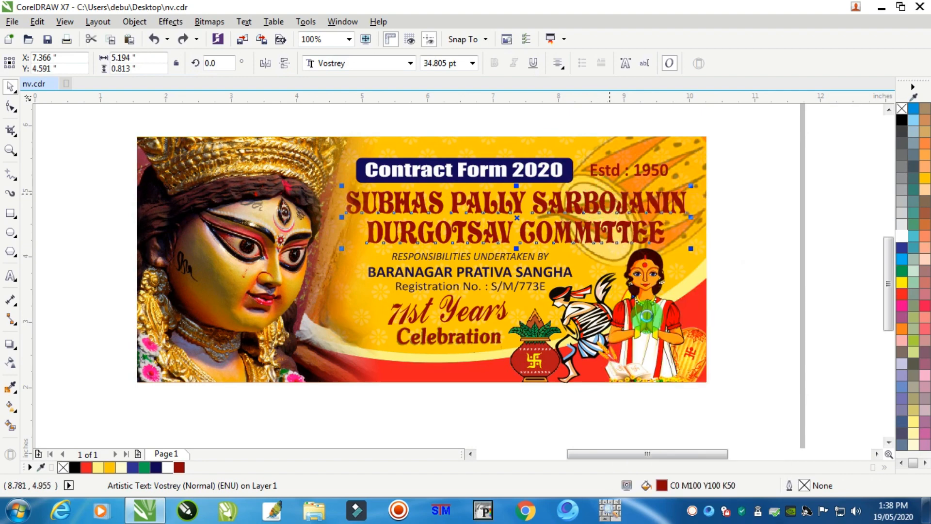
# Step: Give the committee heading a white fill and a 4 pt white outline, and paste the dark red copy over it
pyautogui.click(899, 238)
pyautogui.rightClick(898, 238)
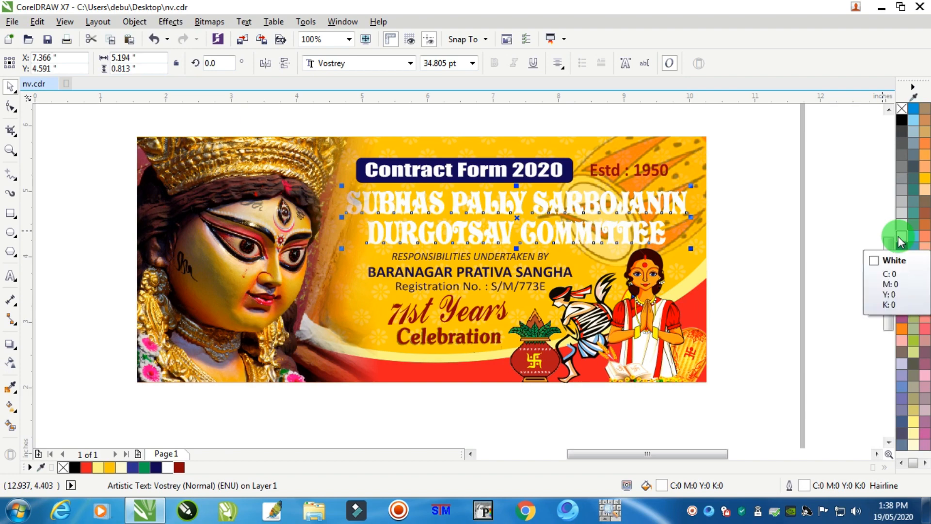
pyautogui.press('F12')
pyautogui.write('4')
pyautogui.press('Return')
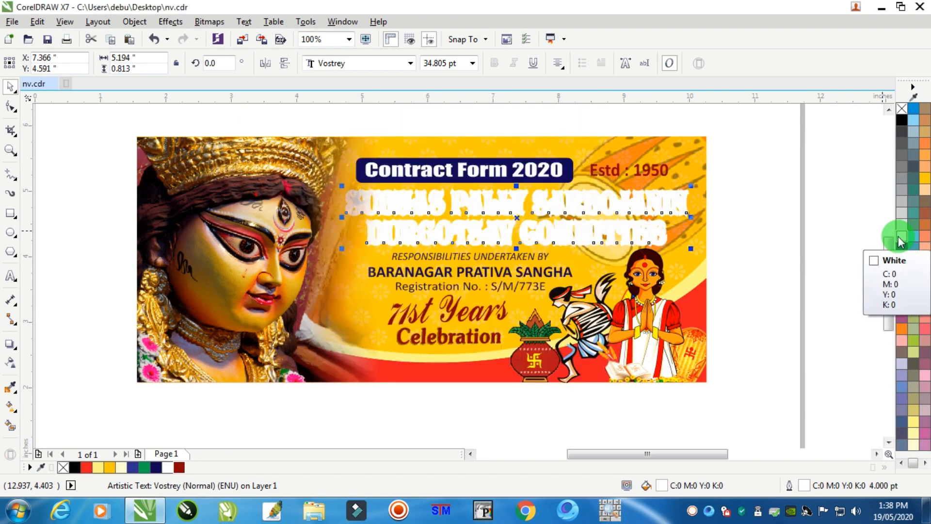
pyautogui.hotkey('ctrl', 'v')
pyautogui.click(756, 151)
# Step: Set the outline width of the white heading behind the dark red text to 3.0 pt
pyautogui.scroll(1, 560, 209)
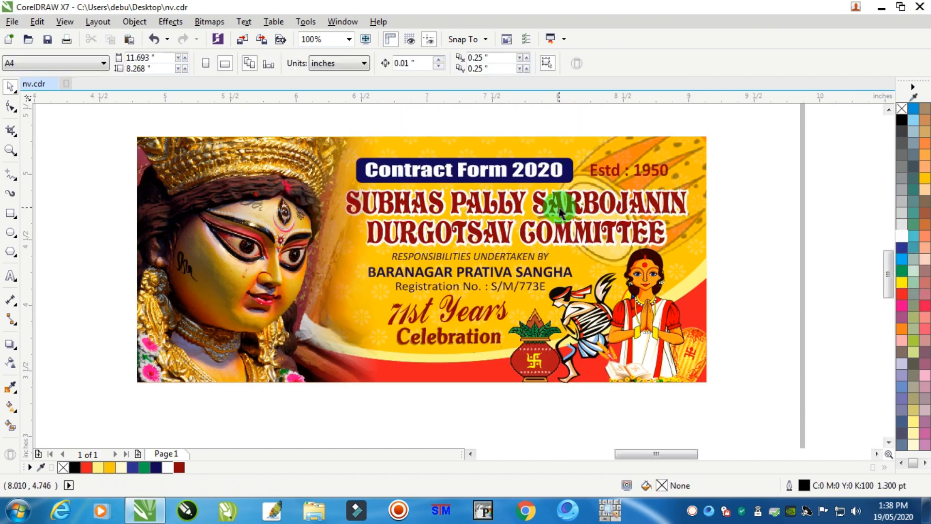
pyautogui.scroll(3, 560, 211)
pyautogui.click(574, 168)
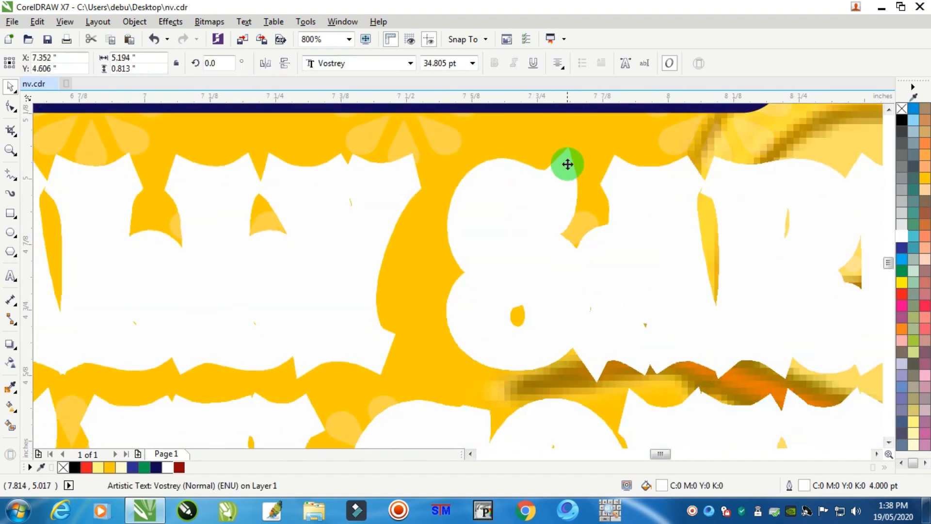
pyautogui.press('F12')
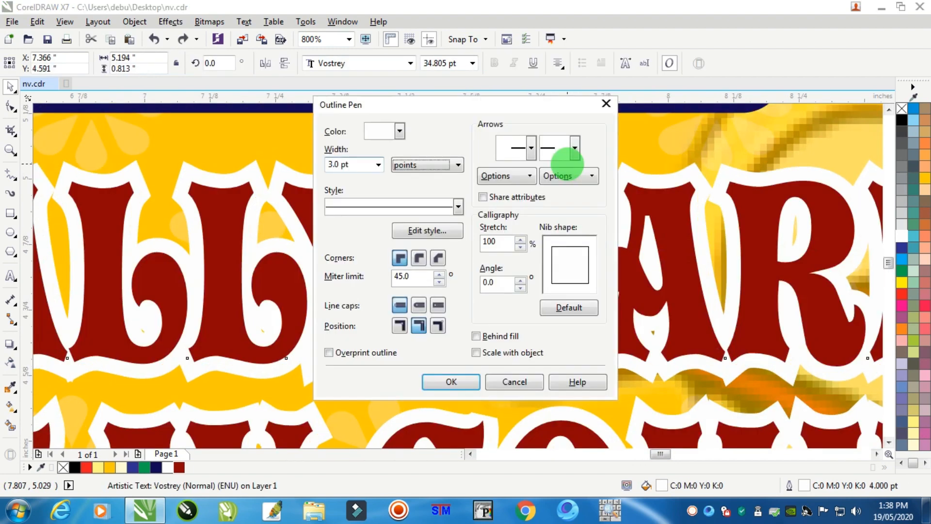
pyautogui.press('Return')
pyautogui.scroll(-5, 558, 277)
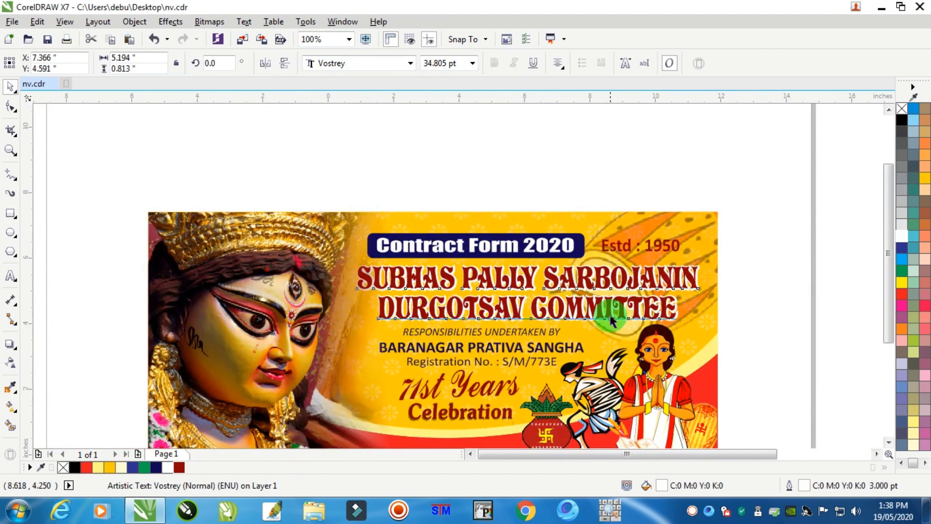
# Step: Cast a black drop shadow on the white heading, running from its top centre down to its bottom centre
pyautogui.scroll(-2, 607, 313)
pyautogui.scroll(3, 607, 312)
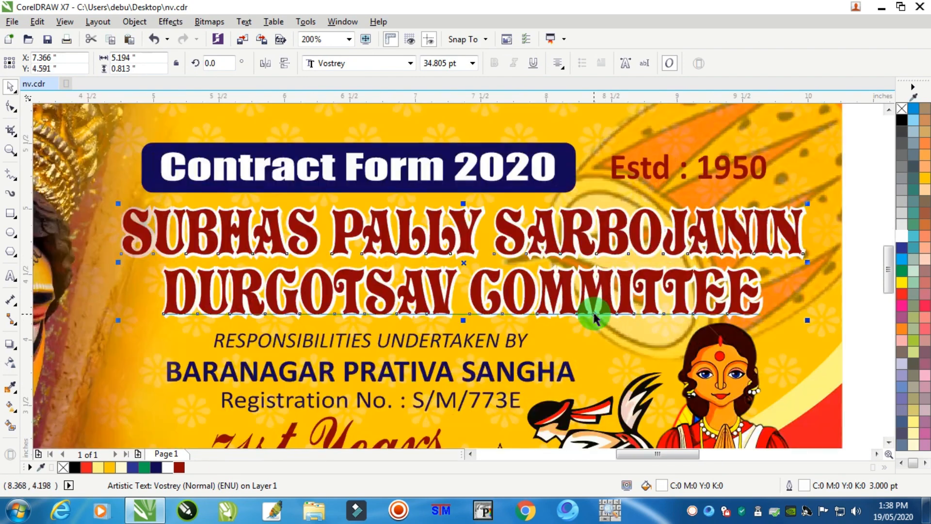
pyautogui.click(15, 347)
pyautogui.moveTo(463, 206); pyautogui.dragTo(463, 319)
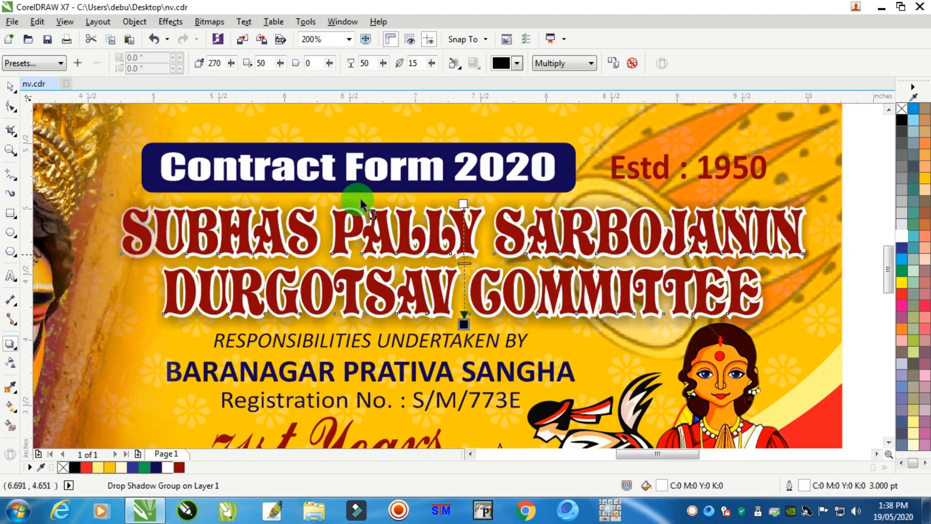
# Step: Set the heading's drop shadow feathering to 9 and its opacity to 56
pyautogui.click(432, 63)
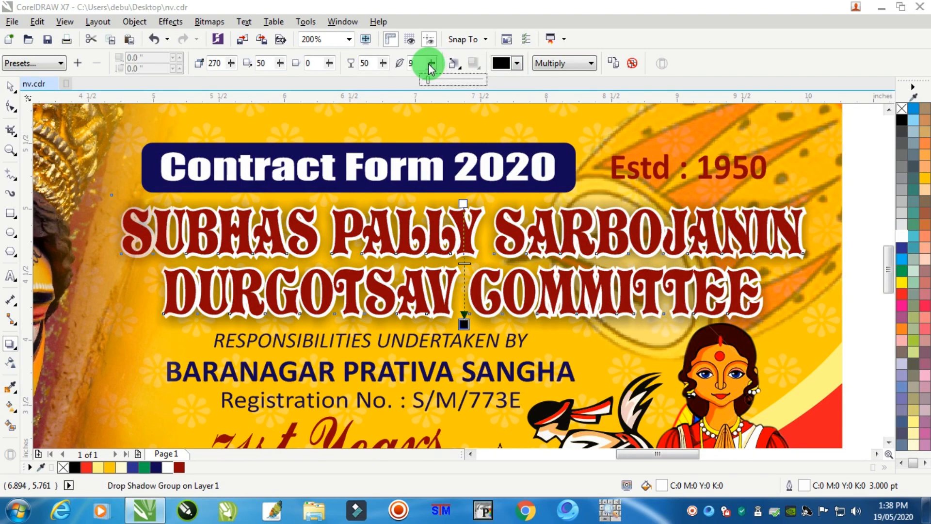
pyautogui.moveTo(383, 64); pyautogui.dragTo(388, 65)
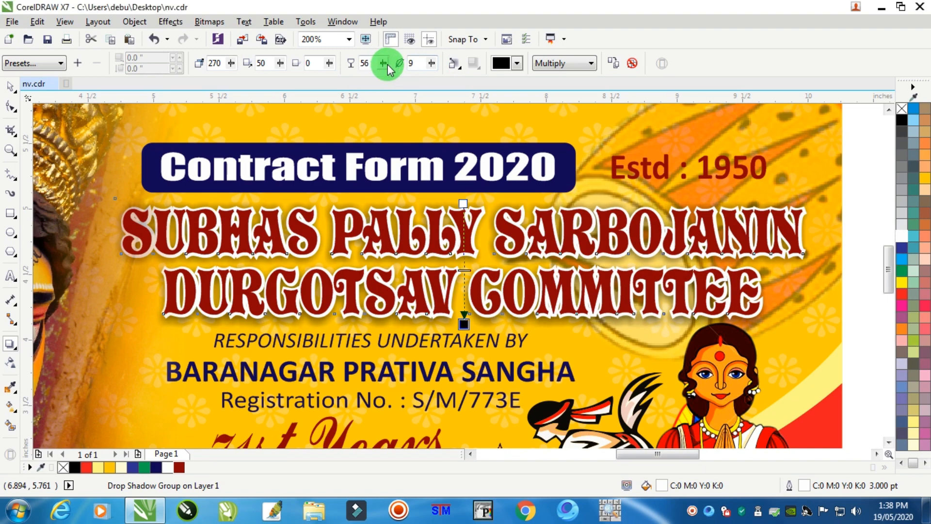
pyautogui.click(10, 86)
pyautogui.scroll(-2, 411, 263)
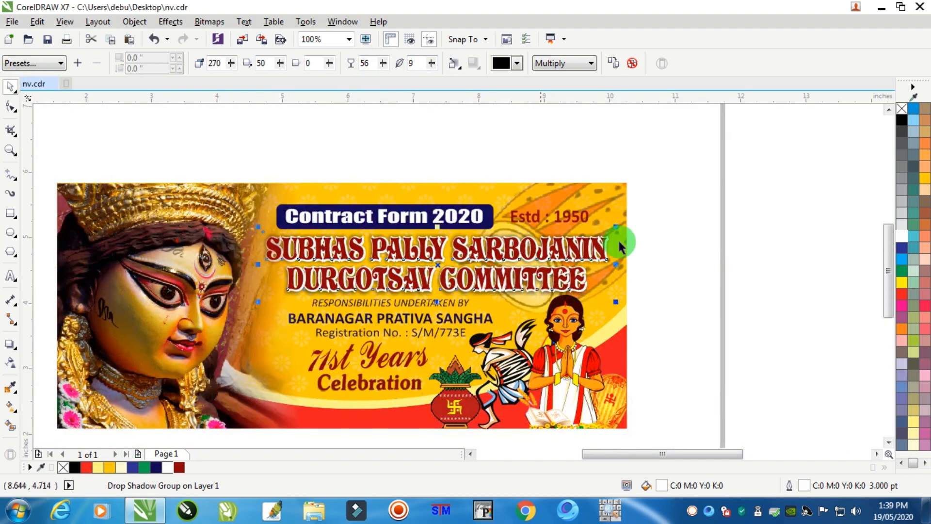
pyautogui.click(664, 238)
pyautogui.scroll(-2, 663, 238)
pyautogui.scroll(2, 650, 258)
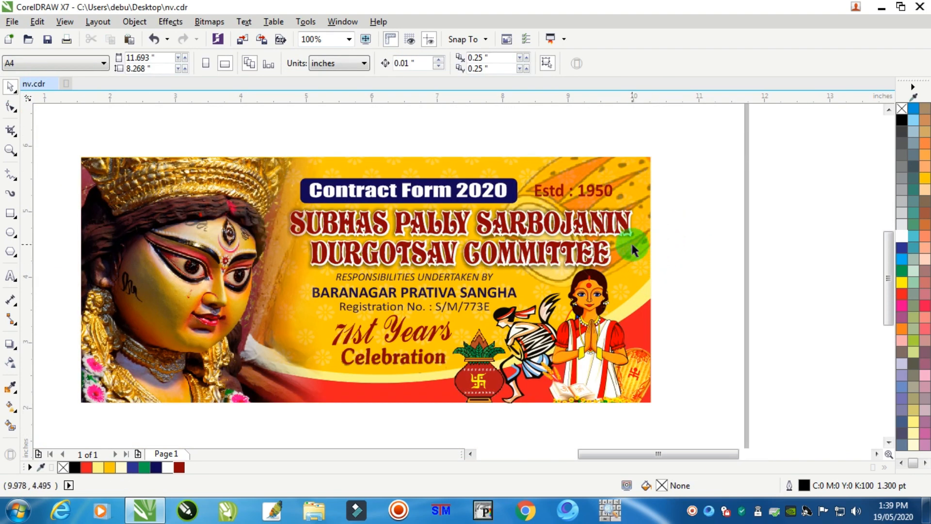
pyautogui.scroll(-2, 673, 252)
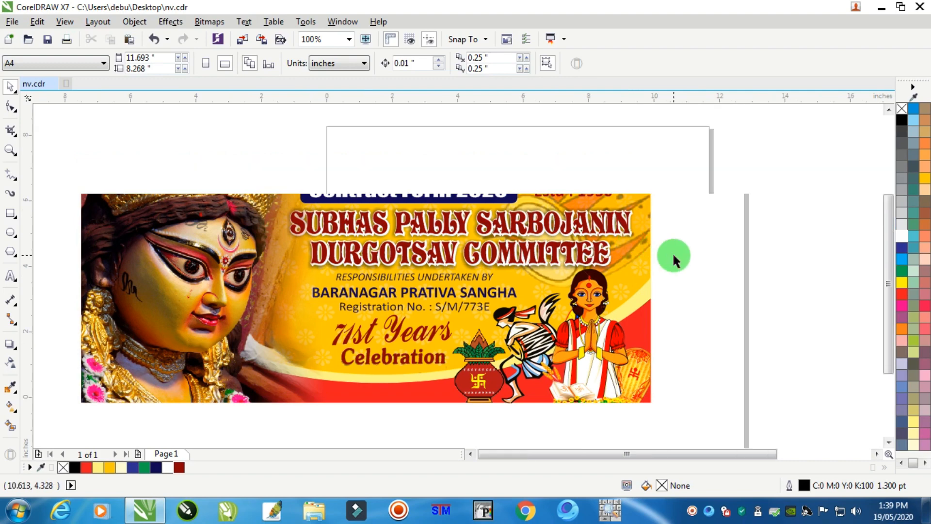
pyautogui.scroll(2, 596, 262)
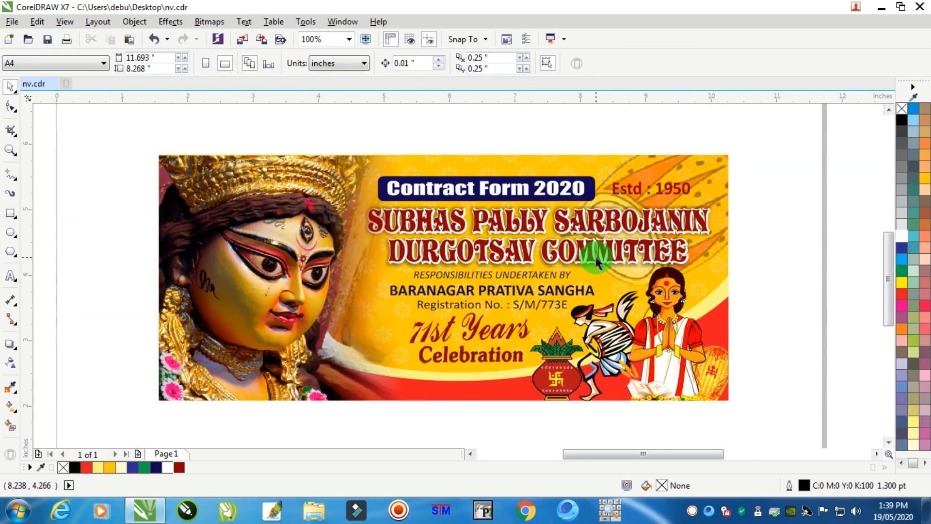
pyautogui.scroll(3, 581, 158)
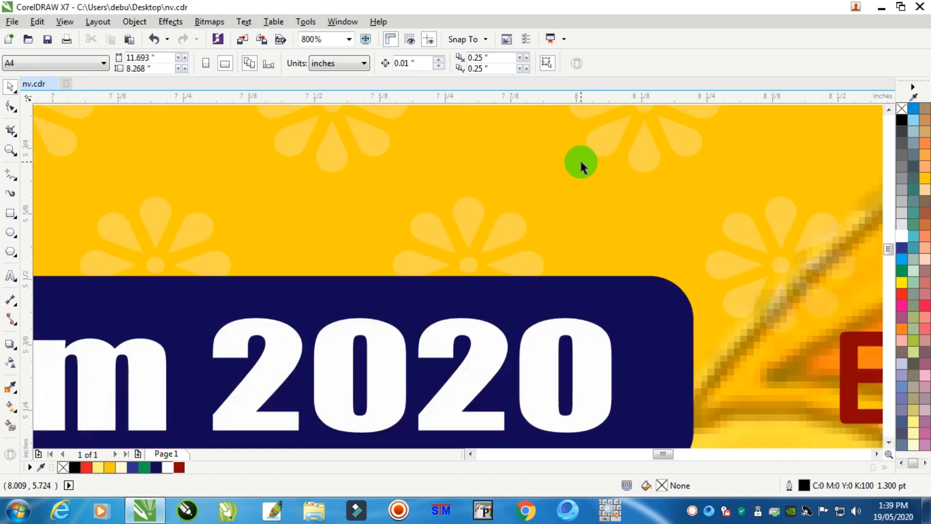
pyautogui.scroll(-3, 580, 158)
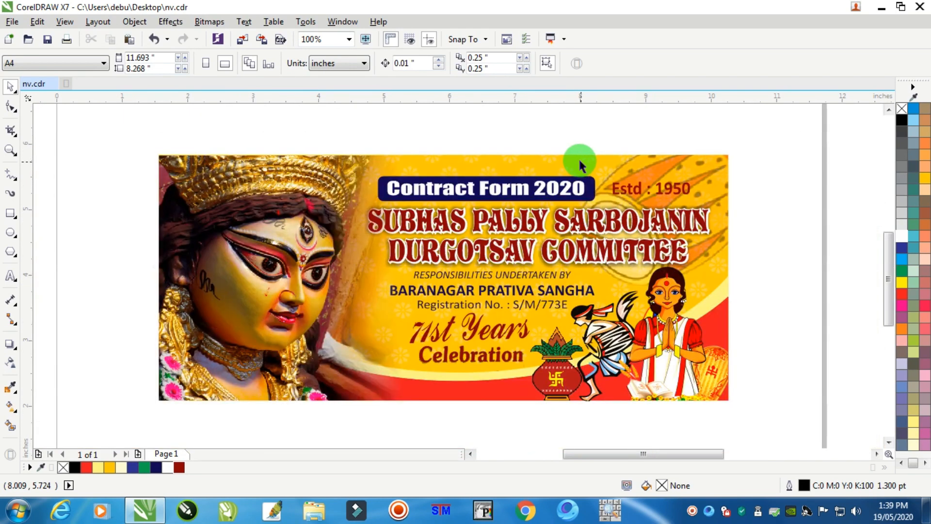
# Step: Try to shift the flower pattern inside the background's PowerClip, undo the move and finish editing the contents
pyautogui.click(578, 158)
pyautogui.doubleClick(551, 160)
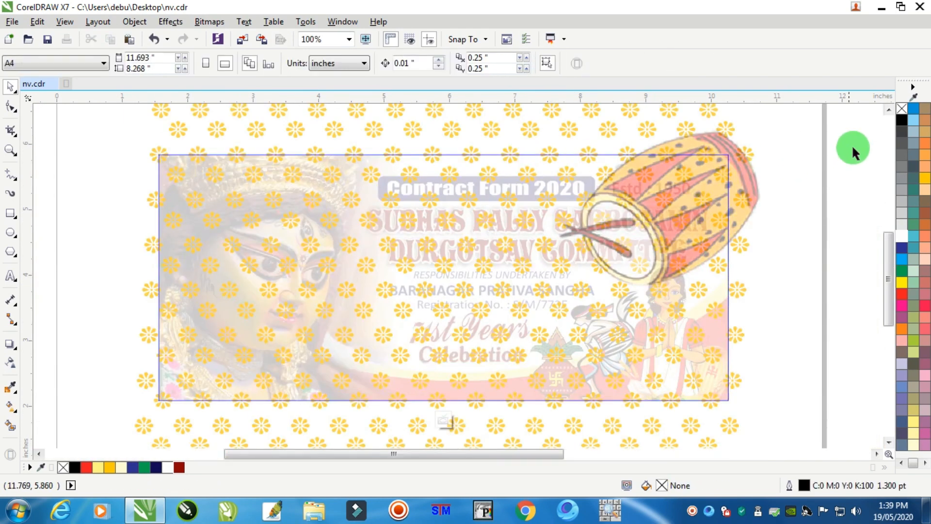
pyautogui.click(734, 131)
pyautogui.click(783, 138)
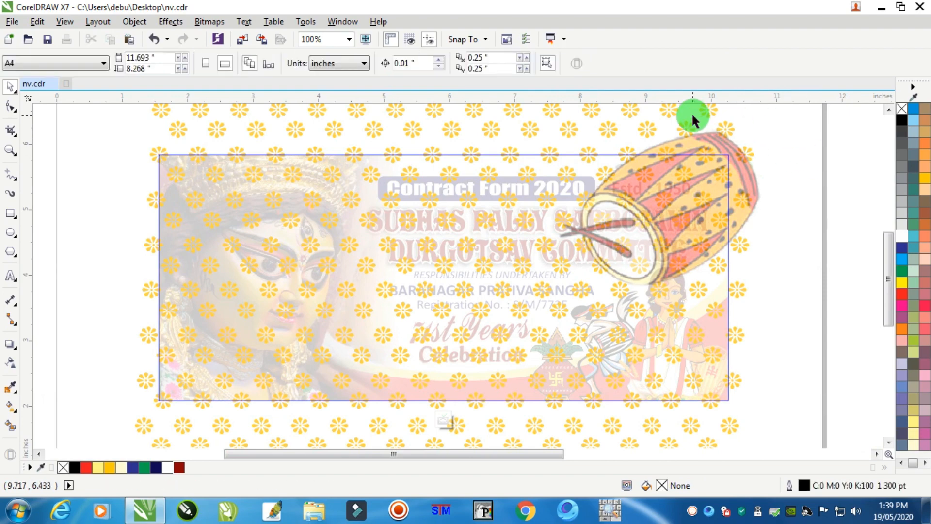
pyautogui.click(669, 111)
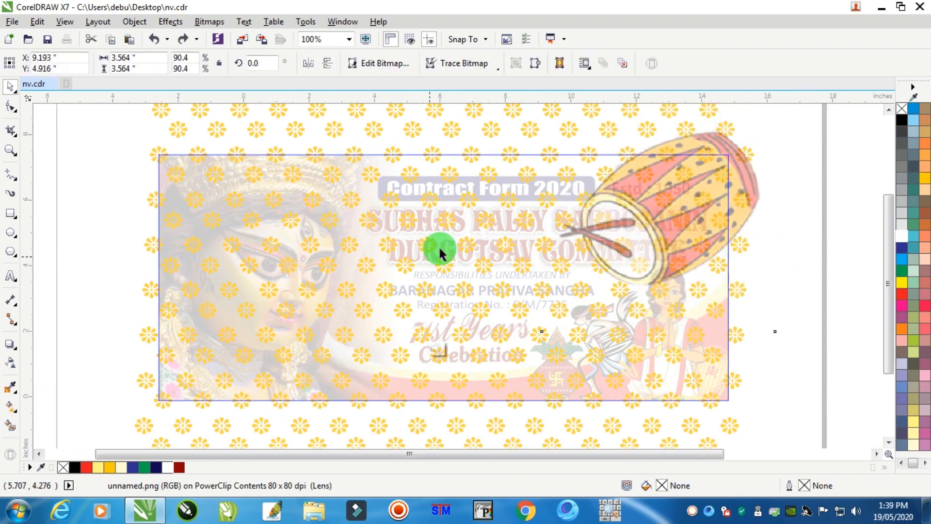
pyautogui.scroll(-1, 439, 246)
pyautogui.scroll(1, 493, 180)
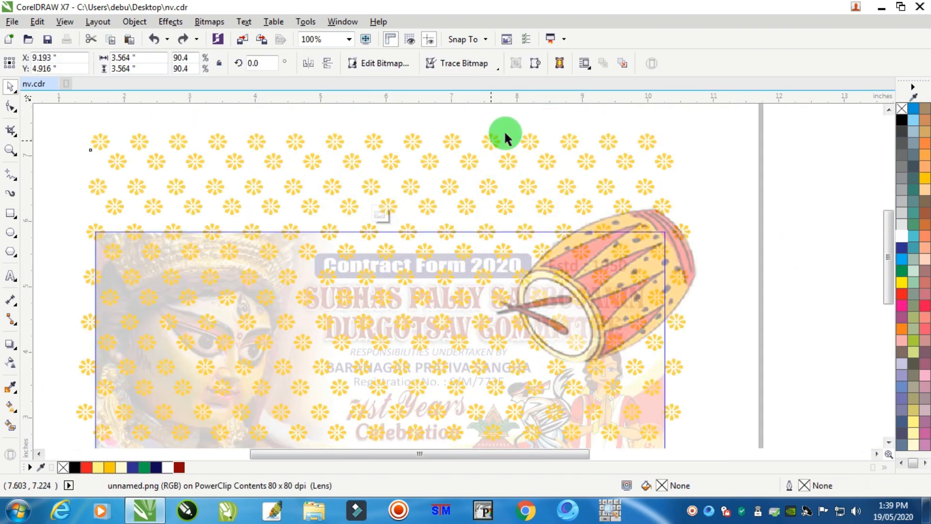
pyautogui.moveTo(492, 141); pyautogui.dragTo(520, 129)
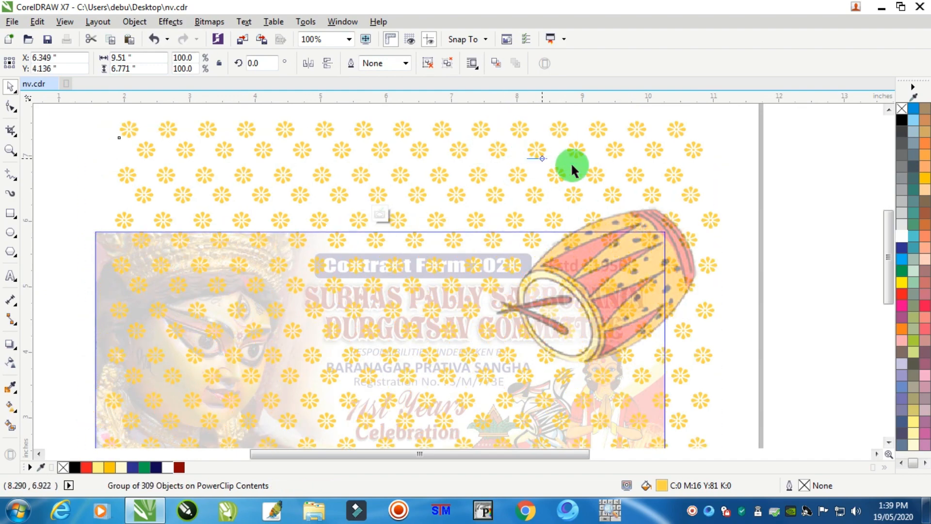
pyautogui.hotkey('ctrl', 'z')
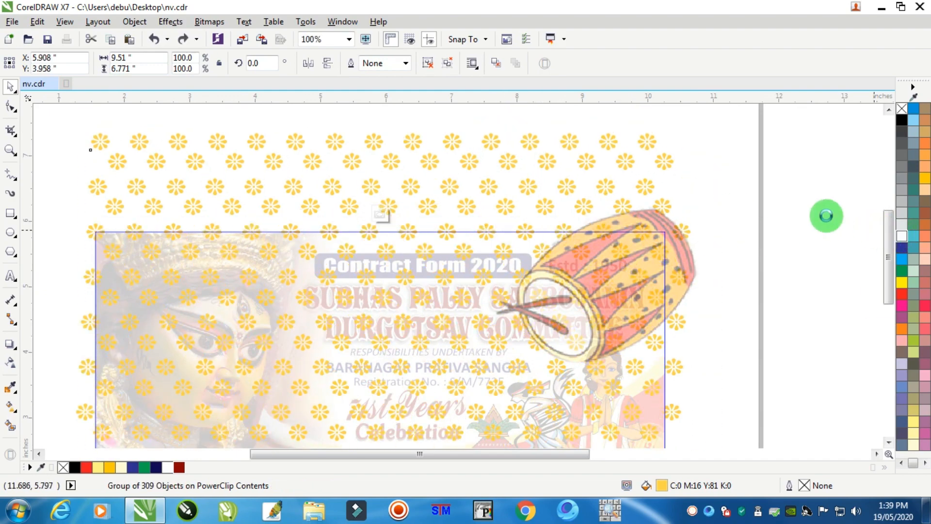
pyautogui.keyDown('ctrl'); pyautogui.click(802, 191); pyautogui.keyUp('ctrl')
pyautogui.click(799, 191)
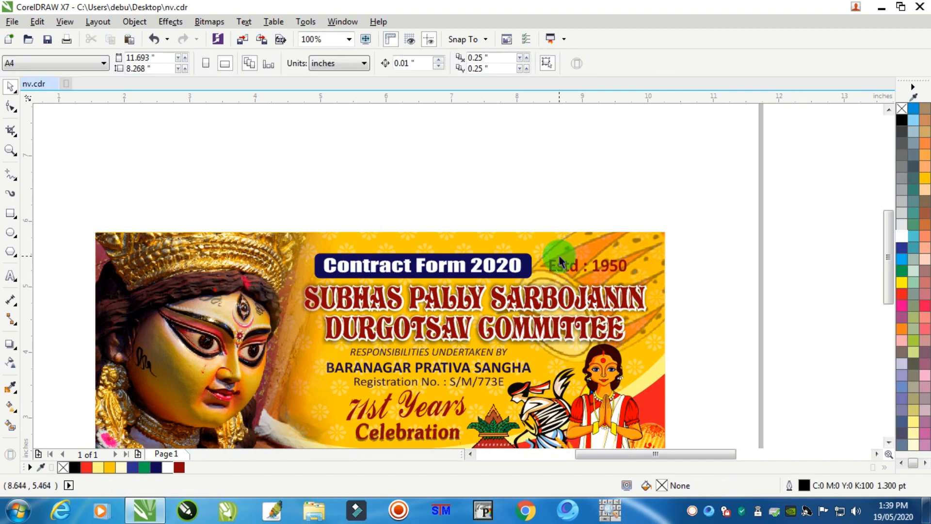
# Step: Examine the committee heading's outline and shadow up close, and review the whole contract form layout
pyautogui.scroll(-2, 559, 257)
pyautogui.scroll(-1, 560, 260)
pyautogui.scroll(3, 545, 274)
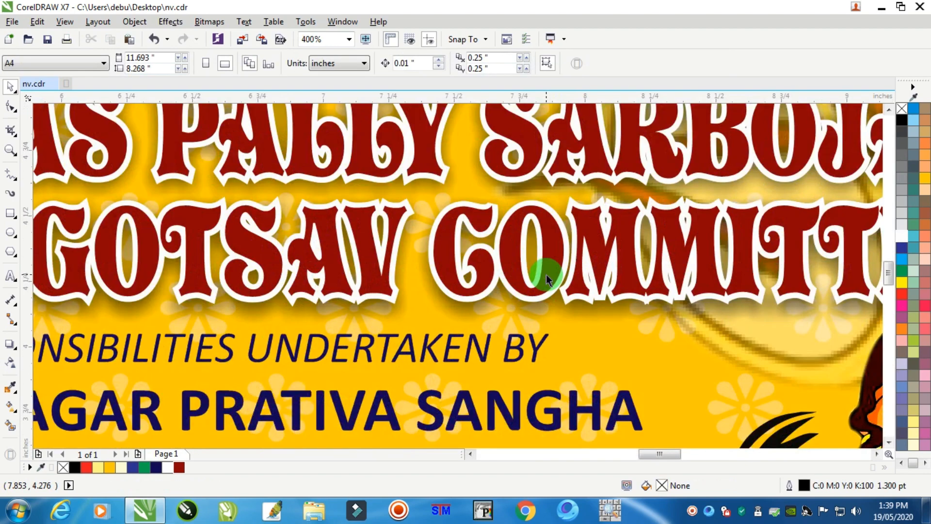
pyautogui.scroll(-3, 547, 279)
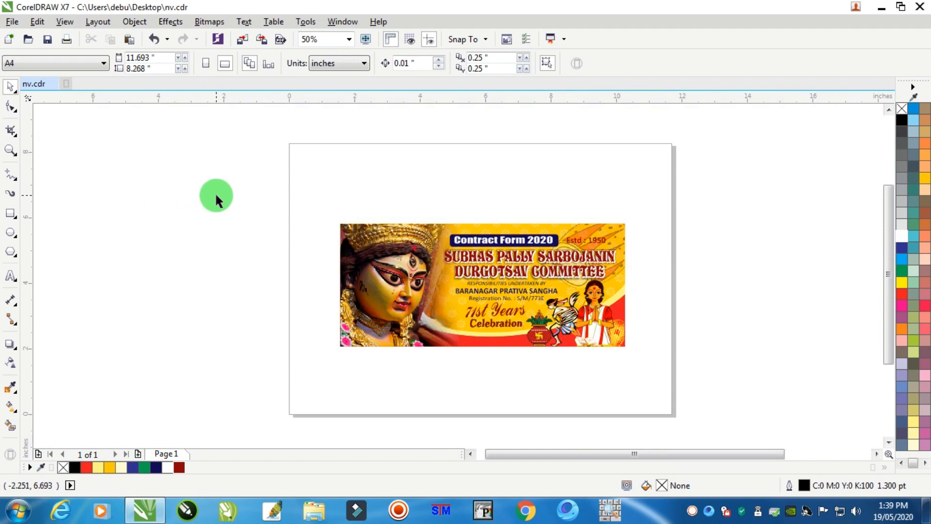
pyautogui.click(17, 152)
pyautogui.moveTo(328, 216); pyautogui.dragTo(638, 355)
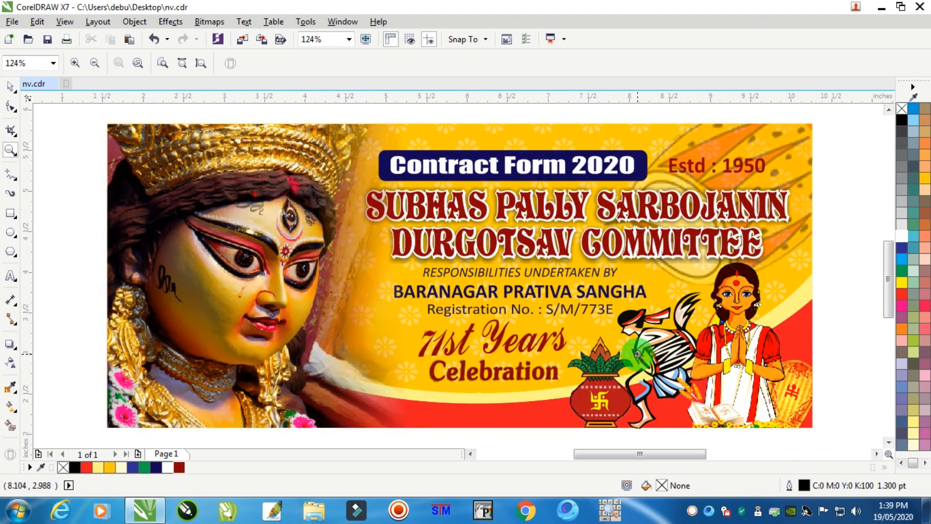